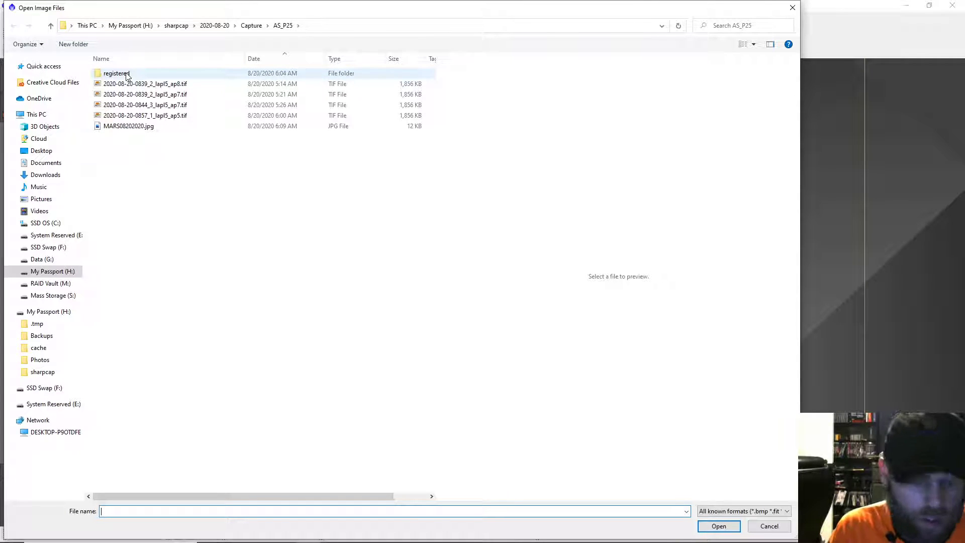
# Preview the 0839_2 and 0844_3 Mars TIFF stacks in the AS_P25 folder to compare the colour and monochrome versions
pyautogui.click(137, 86)
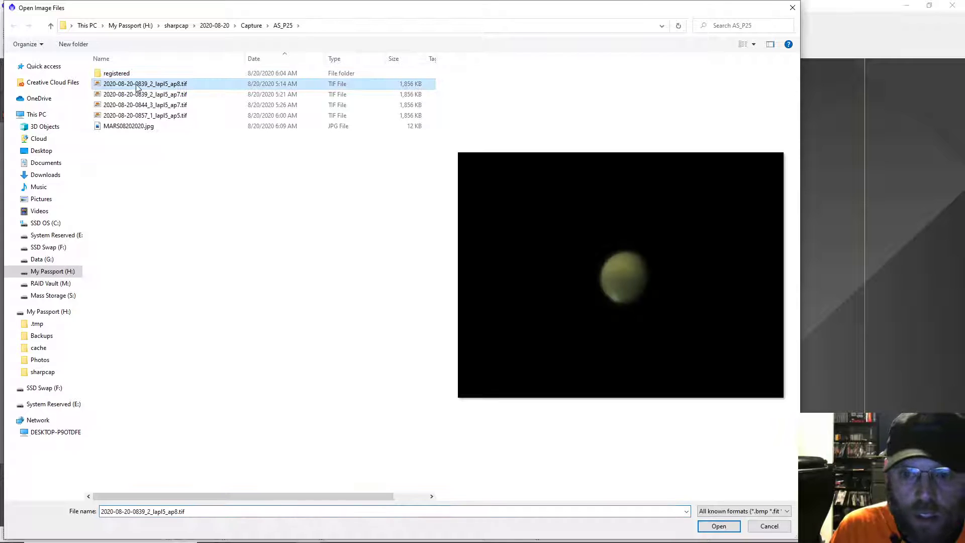
pyautogui.click(140, 96)
pyautogui.click(142, 106)
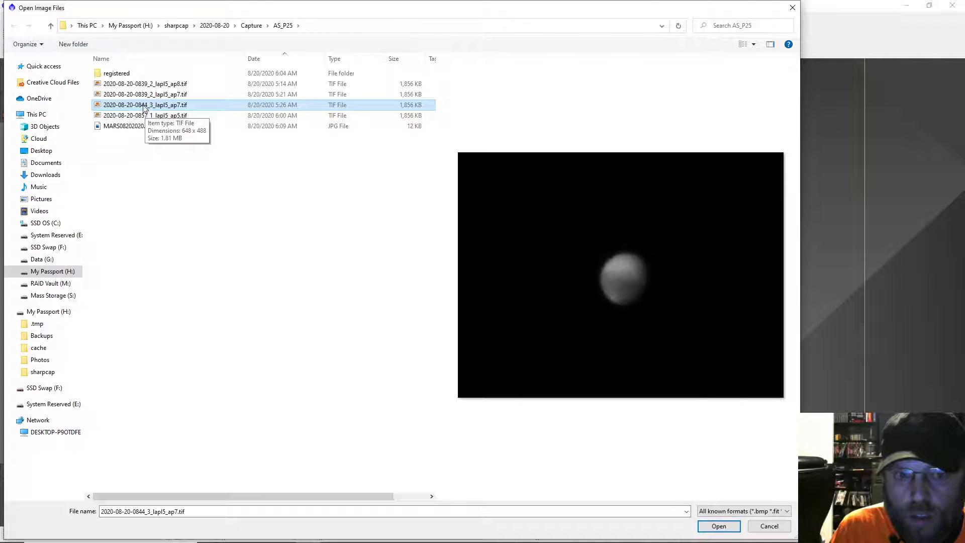
pyautogui.click(141, 95)
pyautogui.click(142, 105)
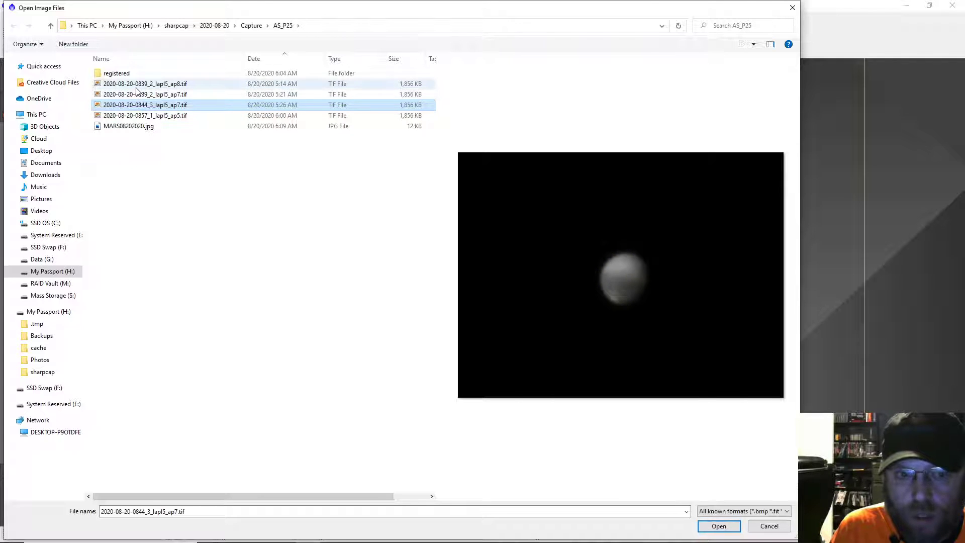
pyautogui.click(136, 87)
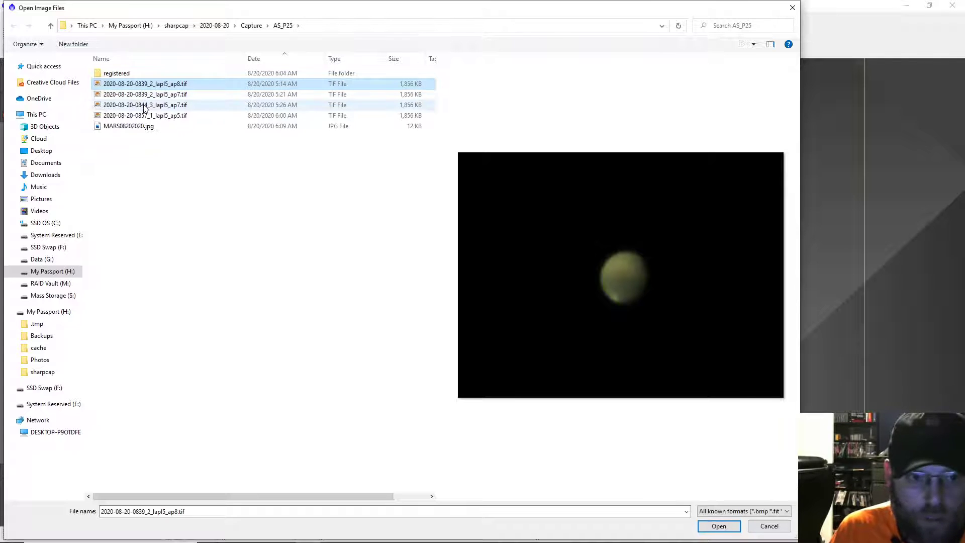
pyautogui.click(145, 106)
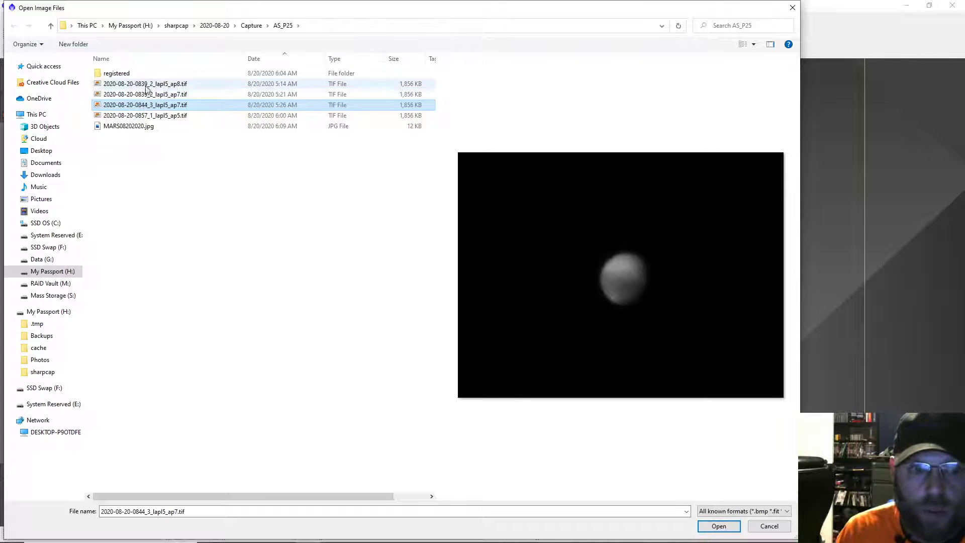
pyautogui.click(146, 85)
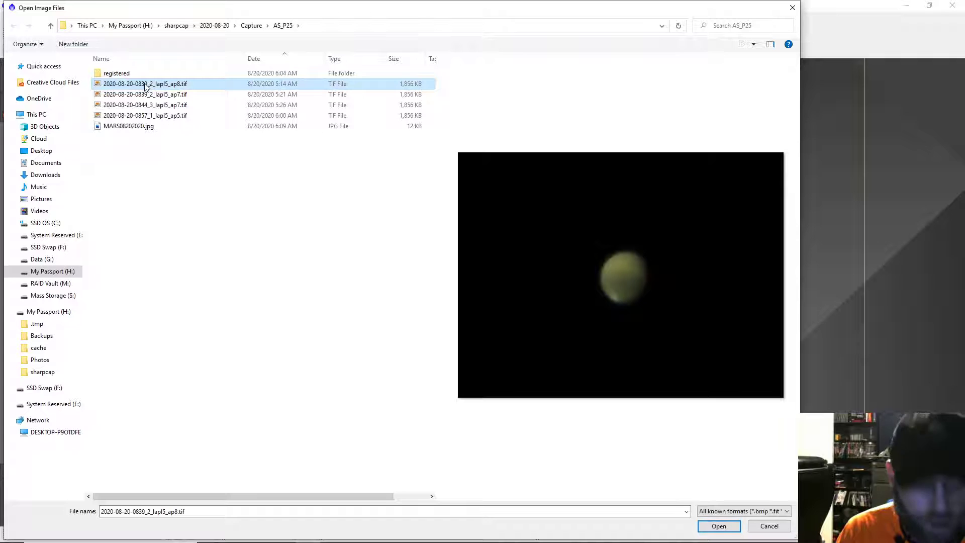
pyautogui.click(147, 96)
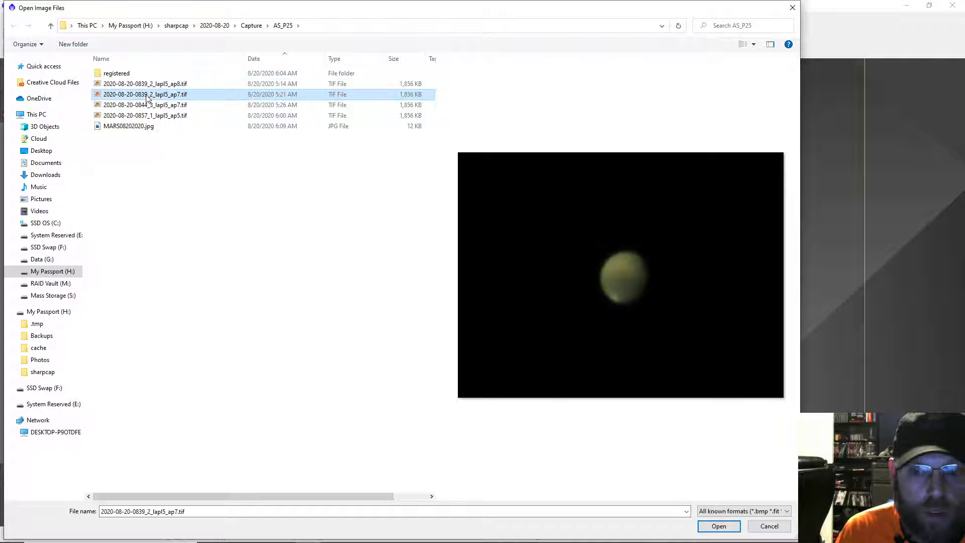
pyautogui.keyDown('ctrl'); pyautogui.click(145, 105); pyautogui.keyUp('ctrl')
pyautogui.click(701, 524)
# Compare the colour and monochrome Mars images up close at 3:1, and arrange their windows side by side at 1:1
pyautogui.moveTo(227, 83); pyautogui.dragTo(449, 92)
pyautogui.scroll(2, 486, 231)
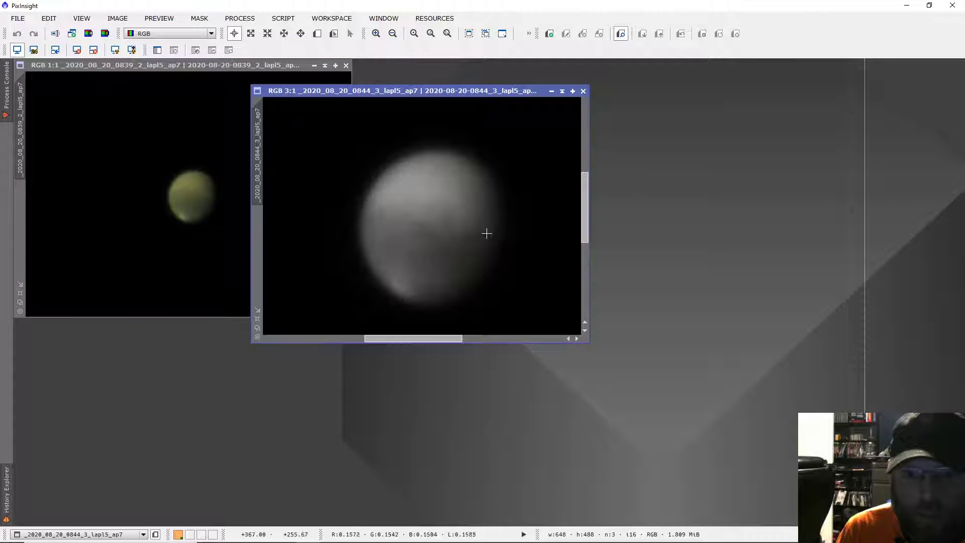
pyautogui.click(162, 158)
pyautogui.scroll(2, 163, 162)
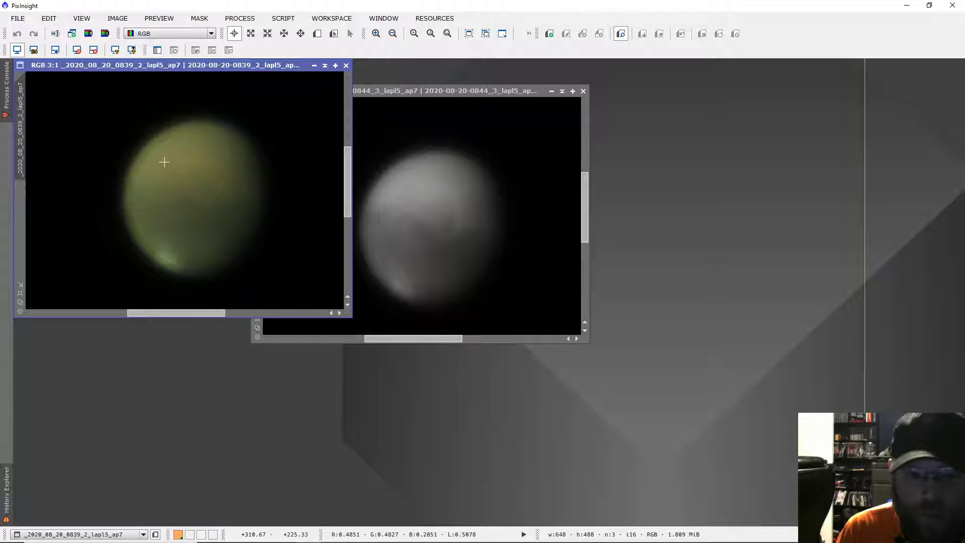
pyautogui.scroll(-2, 165, 162)
pyautogui.click(452, 176)
pyautogui.scroll(-1, 452, 176)
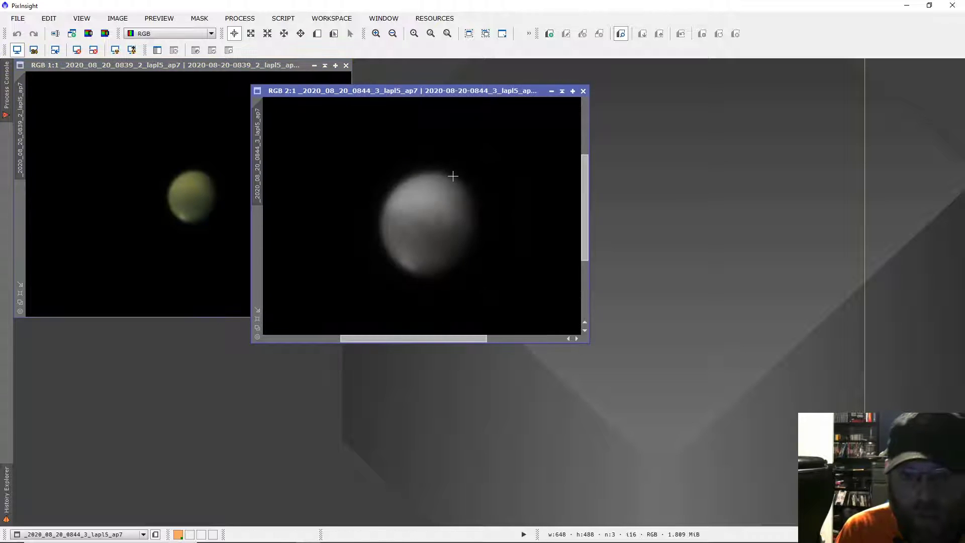
pyautogui.scroll(-1, 453, 175)
pyautogui.moveTo(397, 94); pyautogui.dragTo(497, 70)
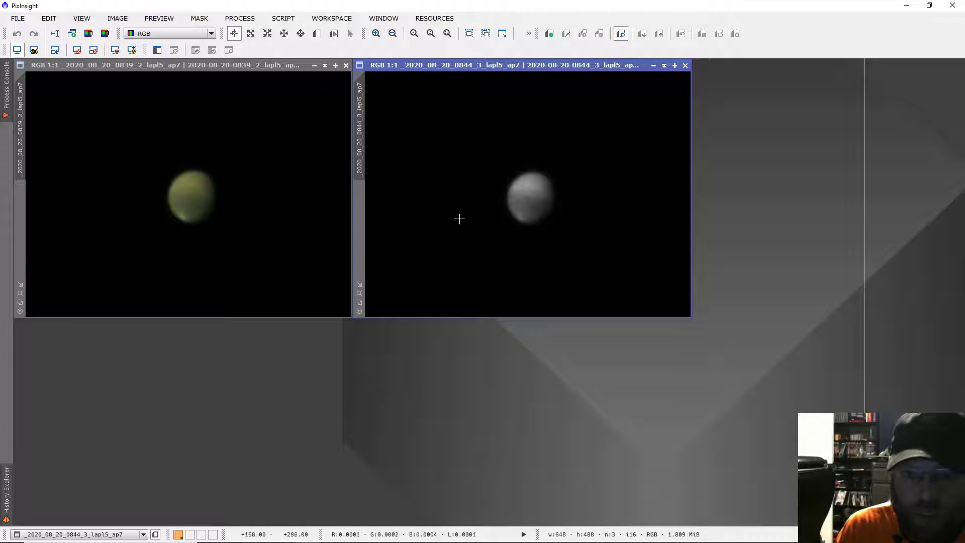
# Extract the lightness component of the monochrome 0844_3 image and move the new image clear of the colour one to inspect it
pyautogui.click(88, 33)
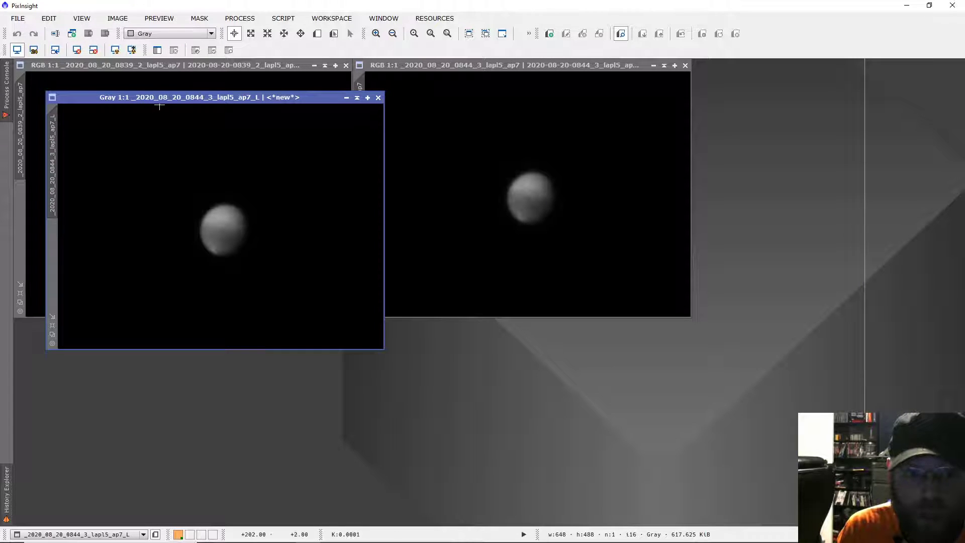
pyautogui.moveTo(160, 99); pyautogui.dragTo(527, 161)
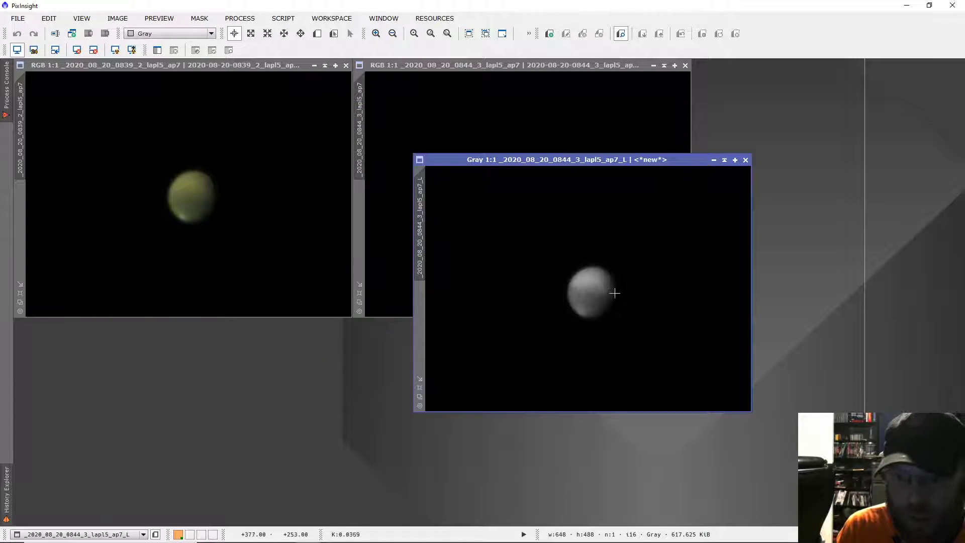
pyautogui.scroll(2, 617, 300)
pyautogui.scroll(-2, 617, 300)
pyautogui.scroll(2, 616, 300)
pyautogui.scroll(-2, 616, 299)
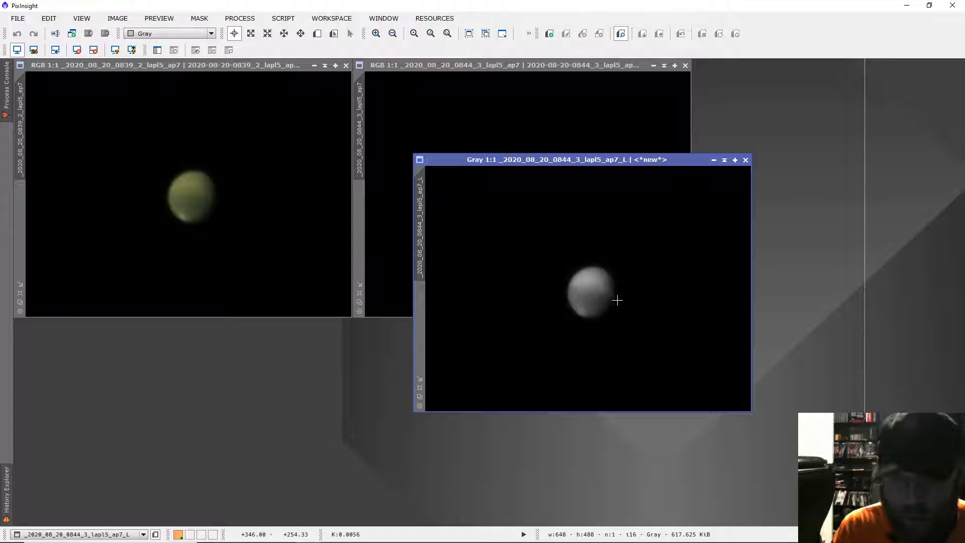
# Save the extracted lightness image as _2020_08_20_0844_3_lapl5_ap7_L.xisf in the registered folder with 16-bit unsigned integer format
pyautogui.click(17, 18)
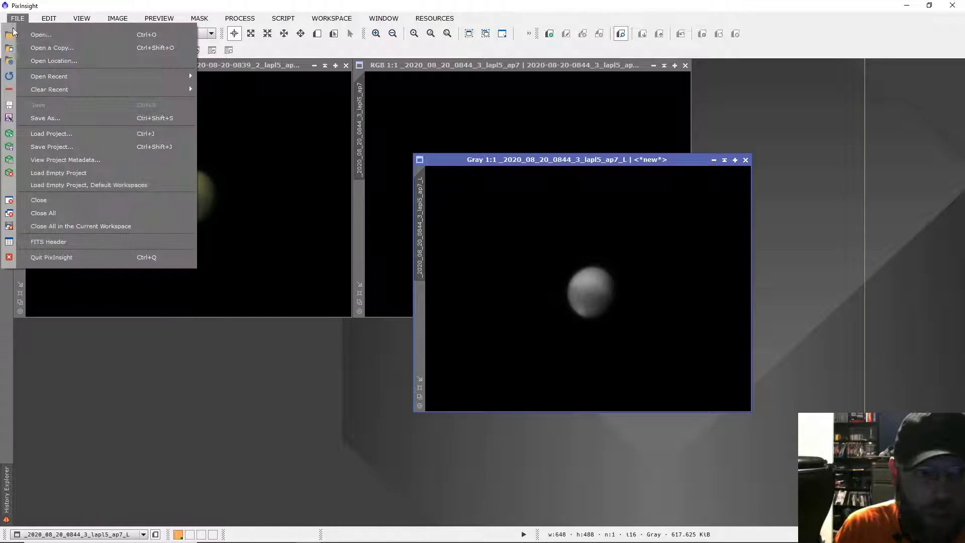
pyautogui.click(44, 118)
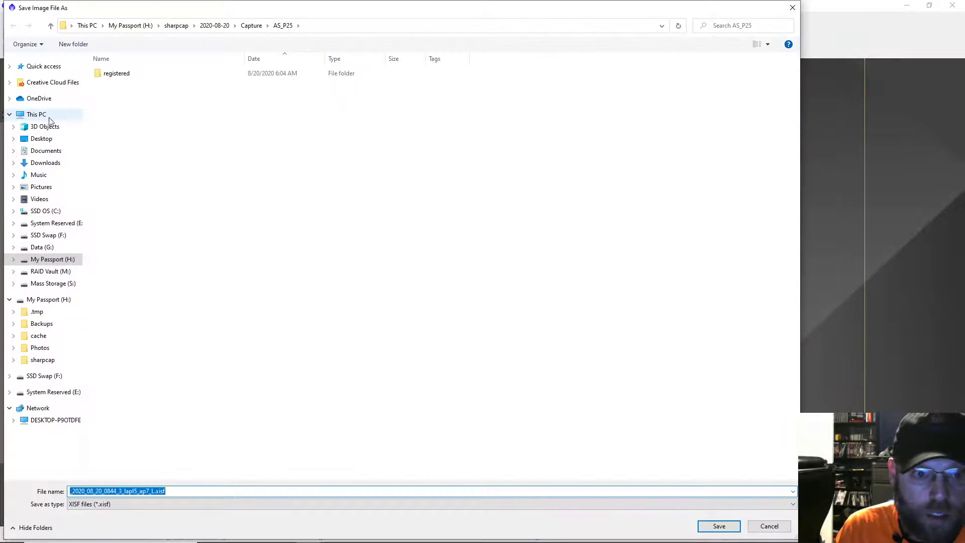
pyautogui.doubleClick(111, 74)
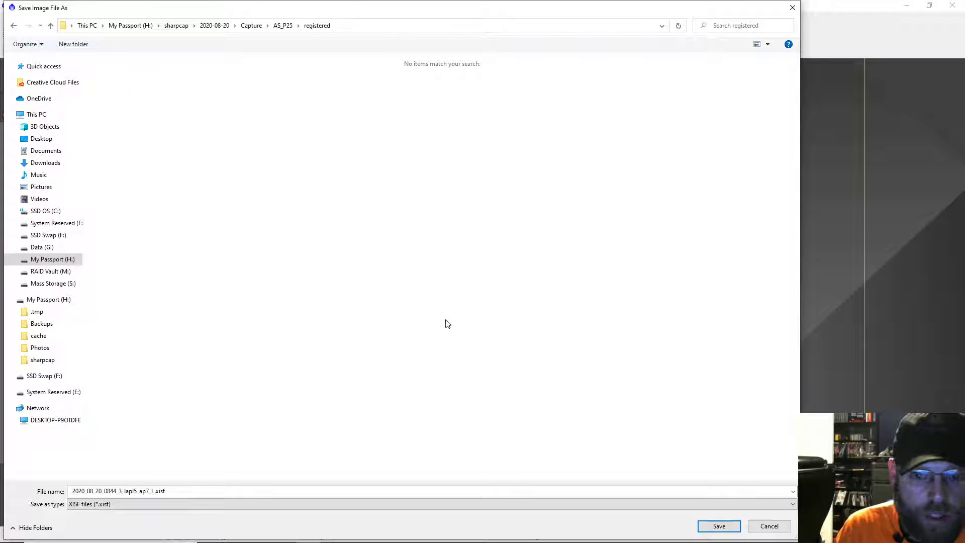
pyautogui.click(717, 526)
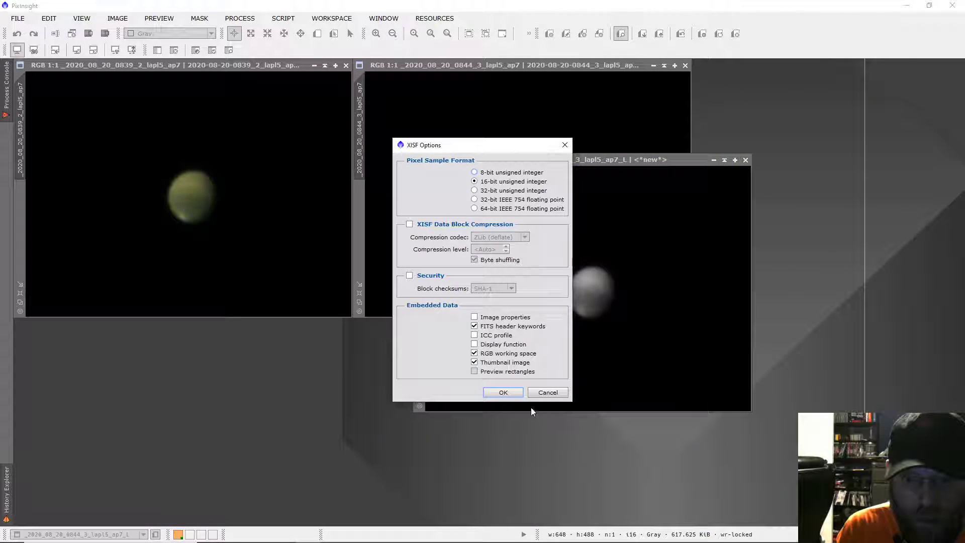
pyautogui.click(503, 392)
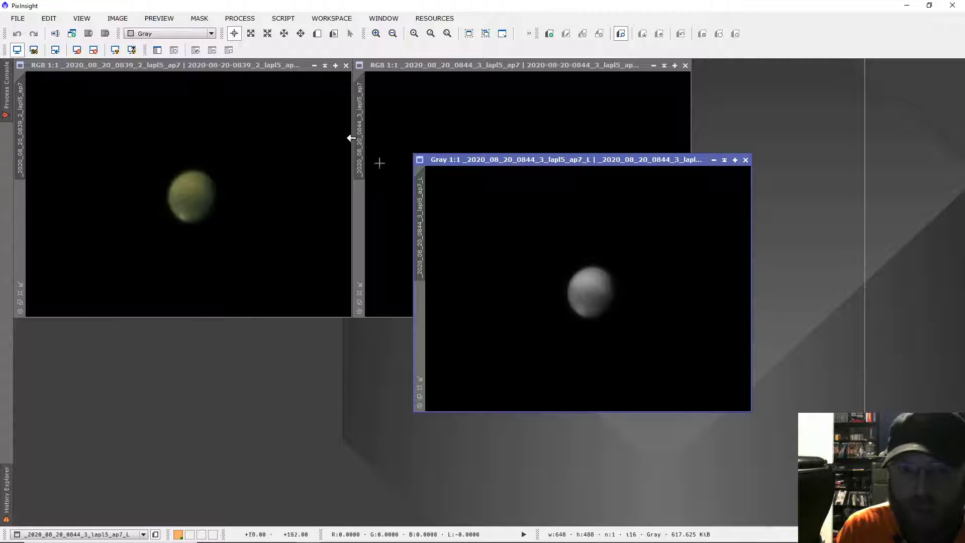
# Split the colour 0839_2 image into separate red, green and blue channel images
pyautogui.click(237, 65)
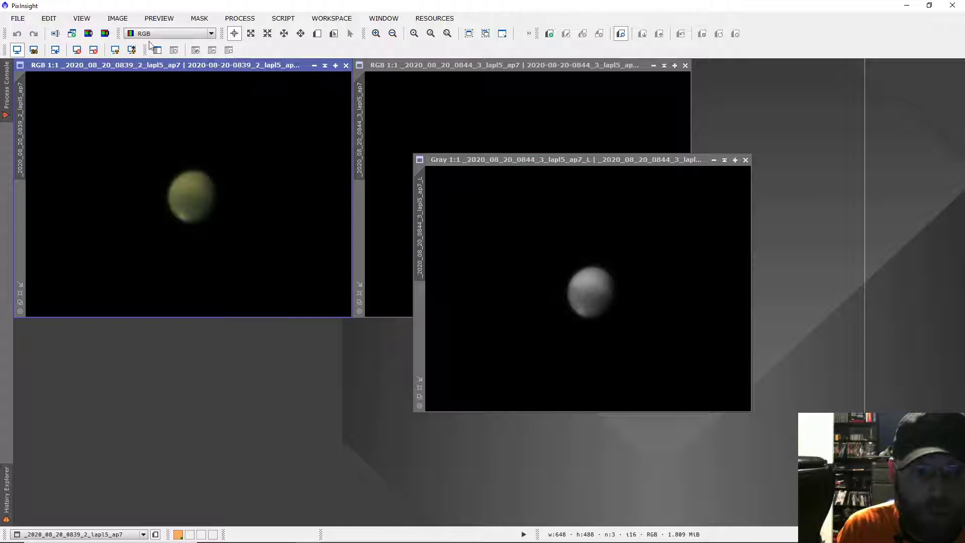
pyautogui.click(104, 33)
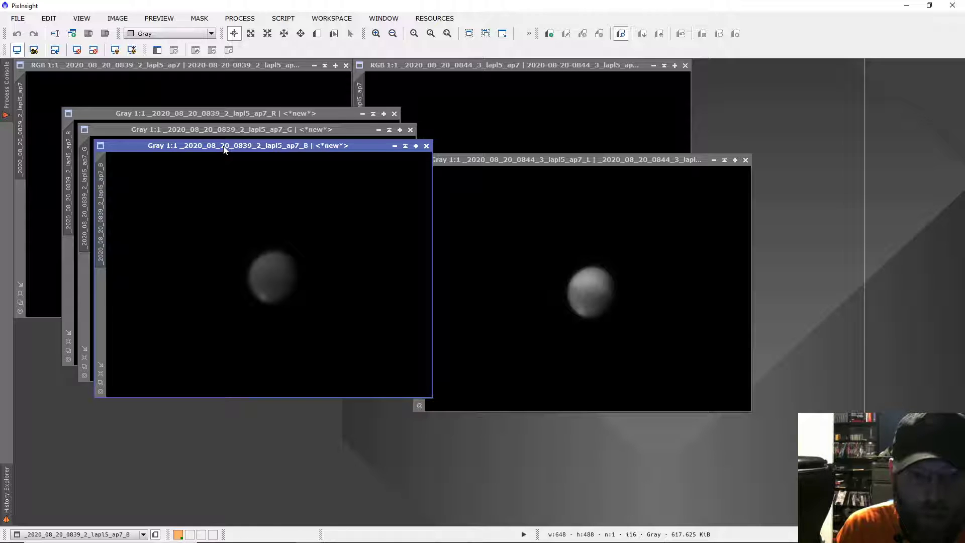
# Save the blue channel as _2020_08_20_0839_2_lapl5_ap7_B.xisf in the AS_P25 folder as 16-bit XISF, and close its image
pyautogui.click(23, 19)
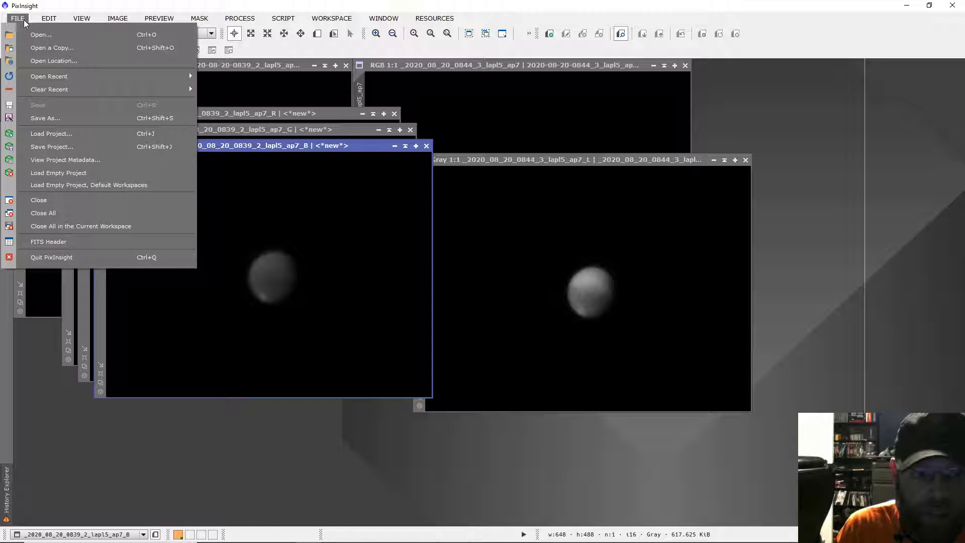
pyautogui.click(72, 119)
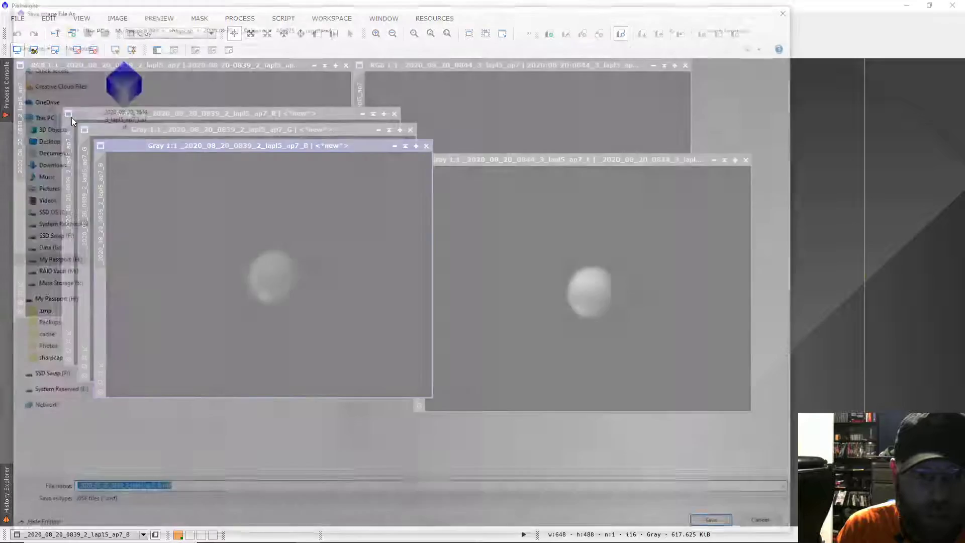
pyautogui.click(284, 26)
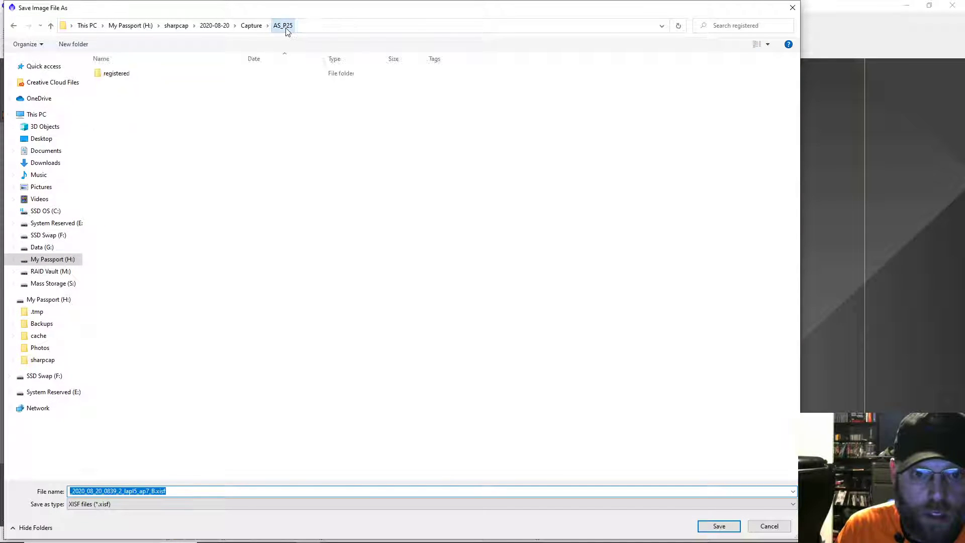
pyautogui.click(718, 526)
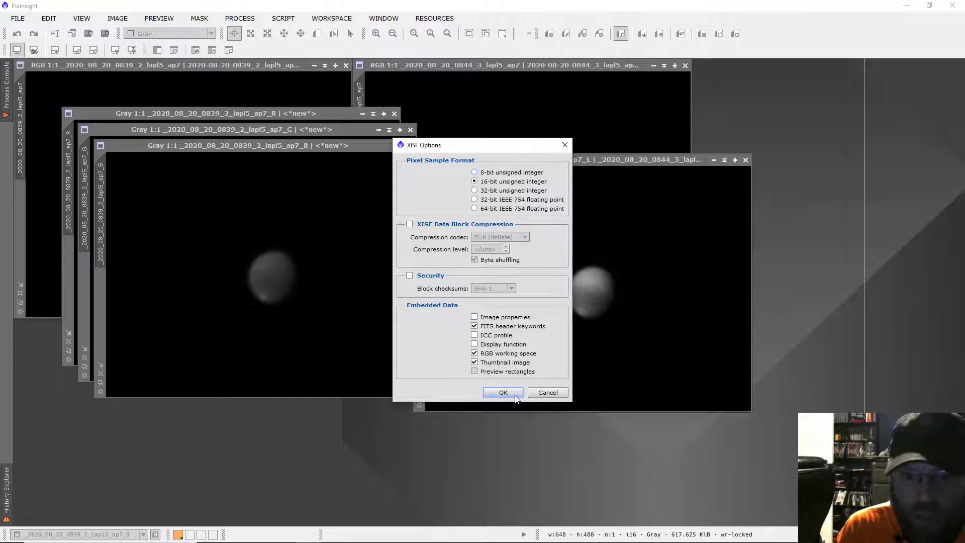
pyautogui.click(502, 392)
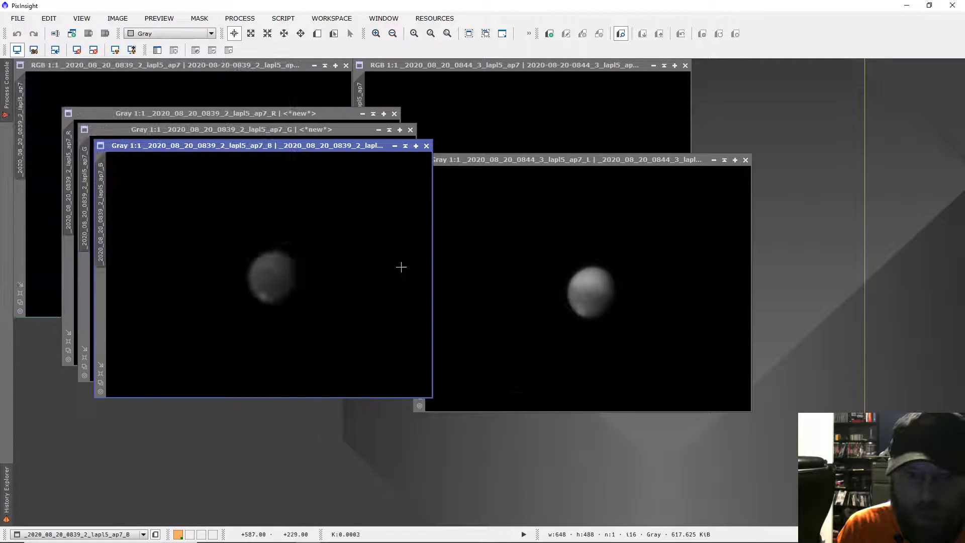
pyautogui.click(426, 146)
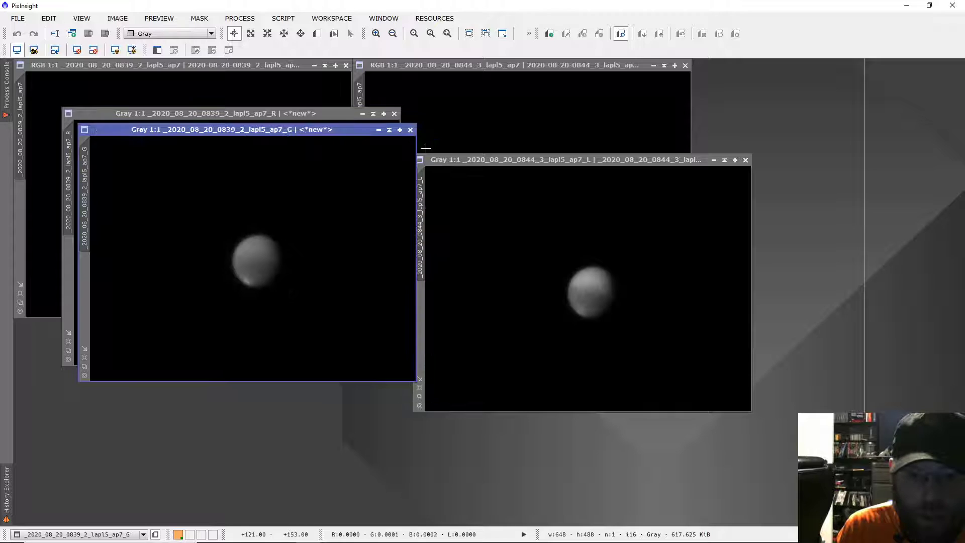
# Save the green channel as _2020_08_20_0839_2_lapl5_ap7_G.xisf in the AS_P25 folder, and close its image
pyautogui.click(20, 19)
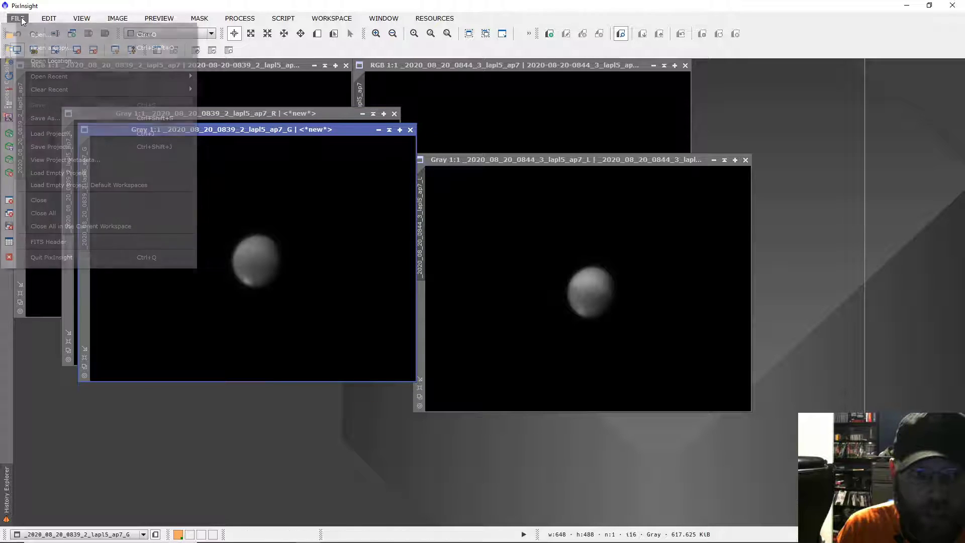
pyautogui.click(61, 121)
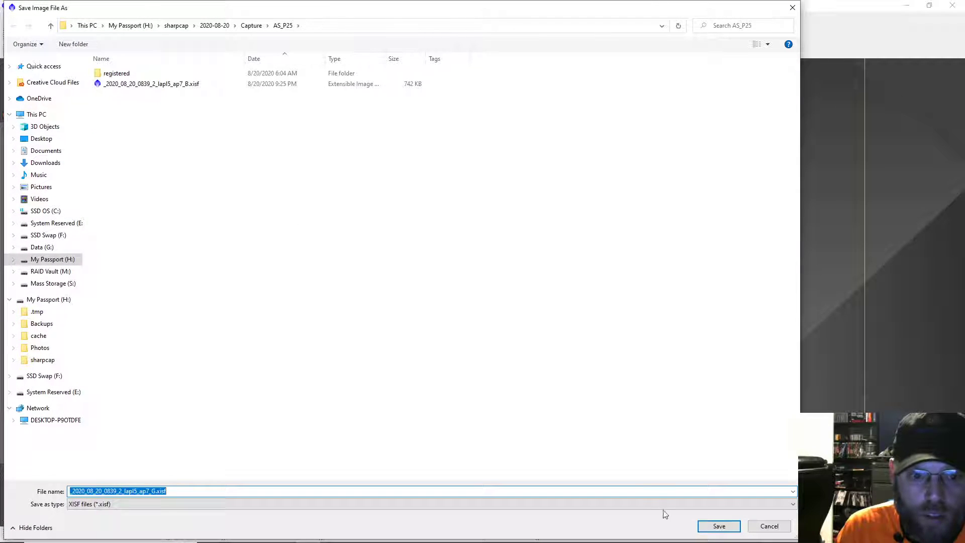
pyautogui.click(718, 526)
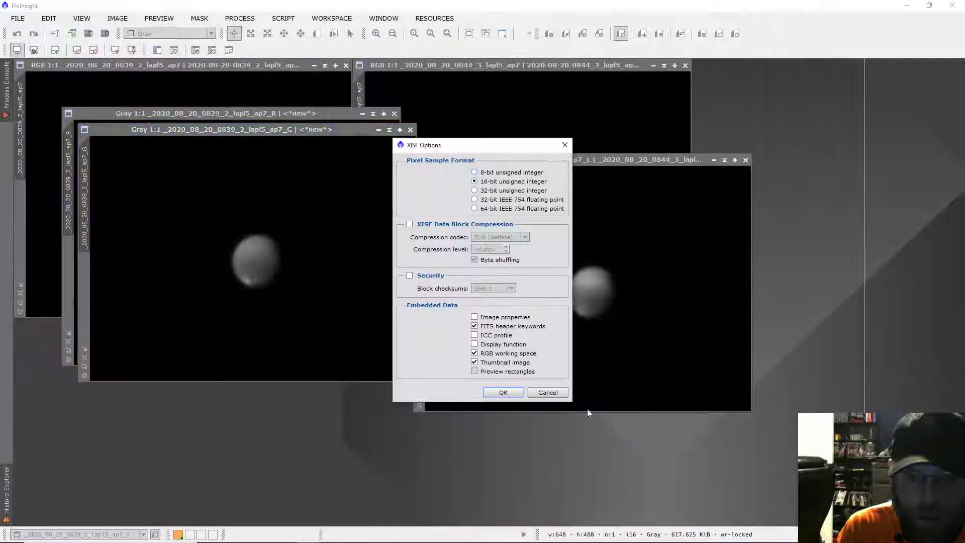
pyautogui.click(514, 391)
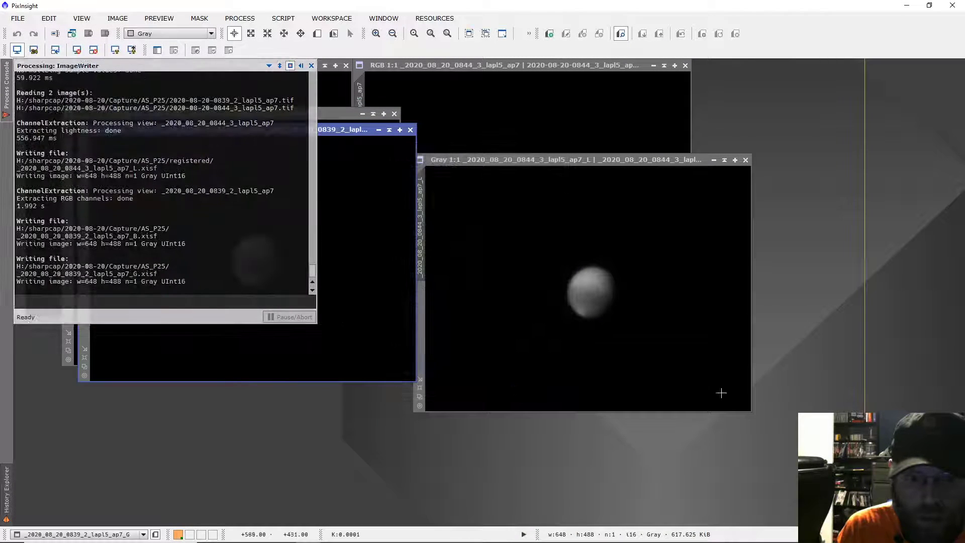
pyautogui.click(410, 130)
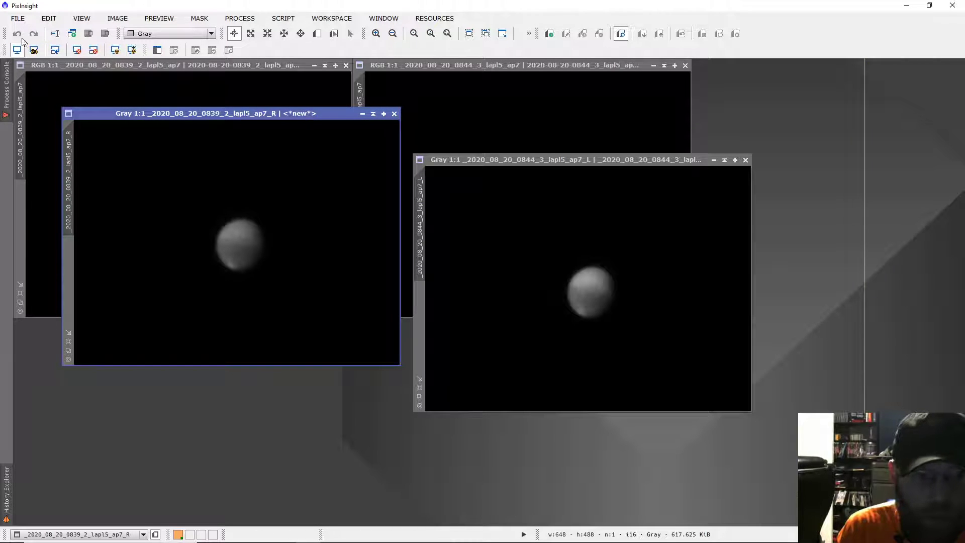
# Save the red channel image of the 0839_2 capture as an XISF file in the AS_P25 folder
pyautogui.click(17, 18)
pyautogui.click(34, 120)
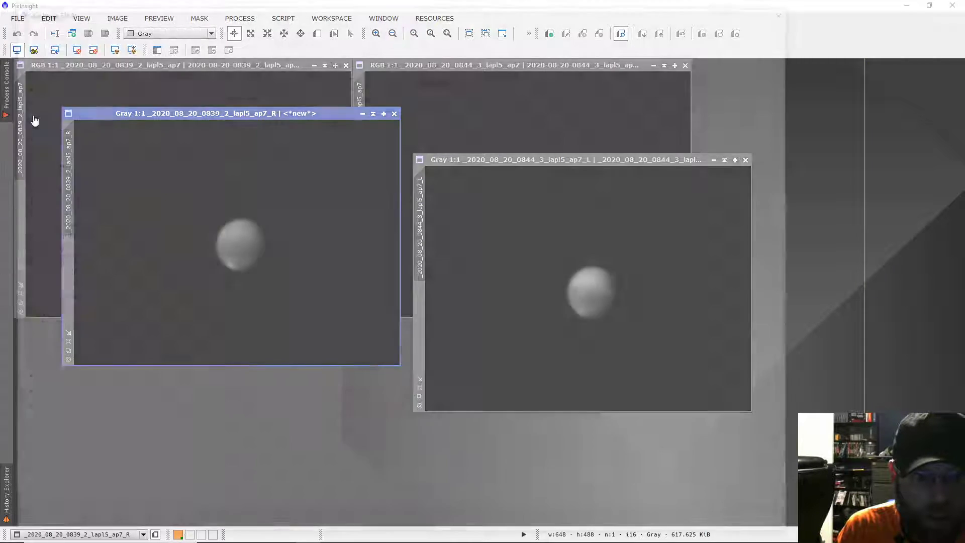
pyautogui.click(709, 525)
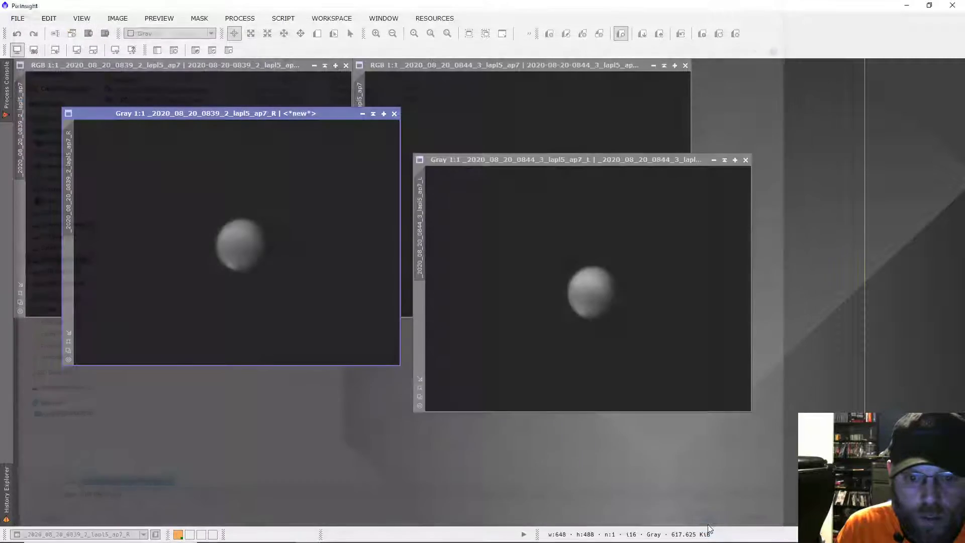
pyautogui.click(506, 391)
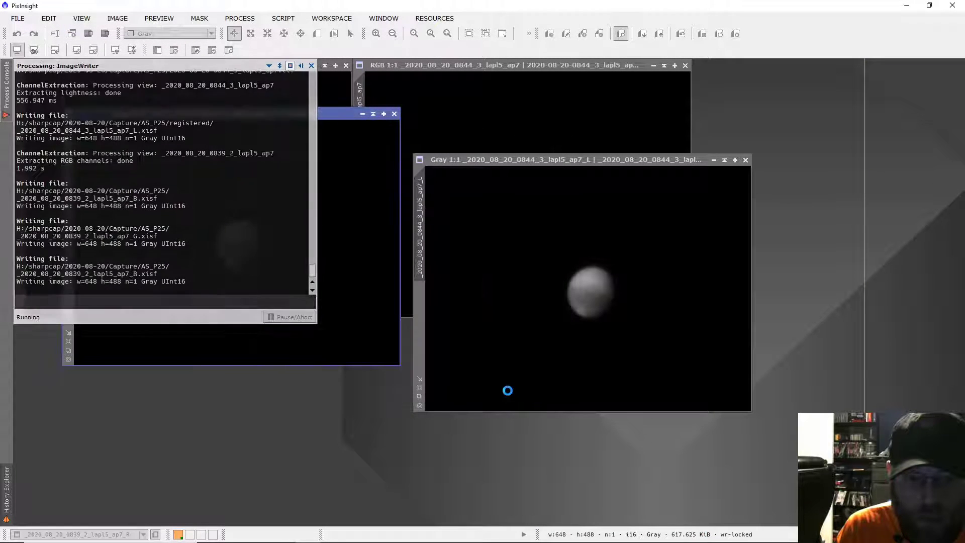
# Close the red channel image of the 0839_2 capture and the lightness image of the 0844_3 capture
pyautogui.click(394, 114)
pyautogui.moveTo(466, 161); pyautogui.dragTo(351, 207)
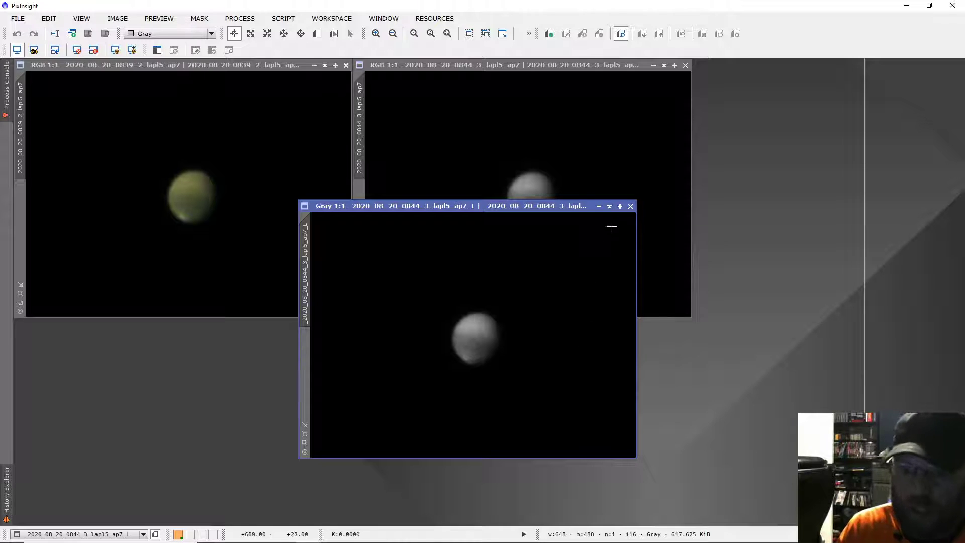
pyautogui.click(630, 206)
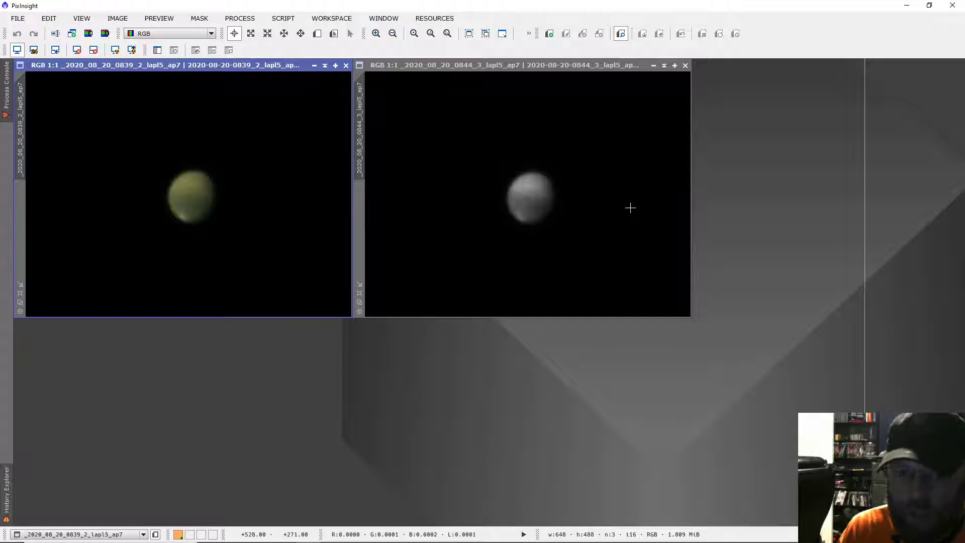
# Start the FFTRegistration script with _2020_08_20_0844_3_lapl5_ap7_L.xisf from the registered folder as its reference image
pyautogui.click(253, 20)
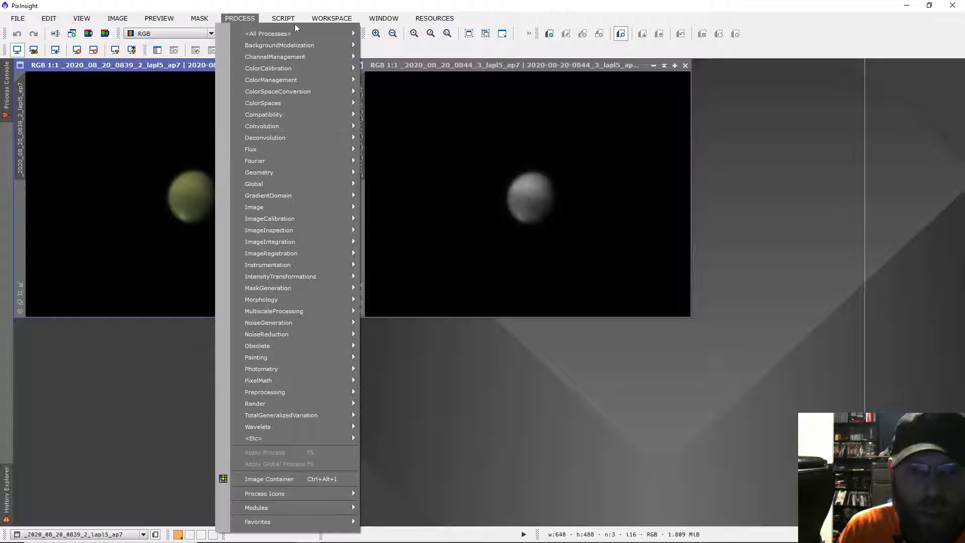
pyautogui.moveTo(291, 19)
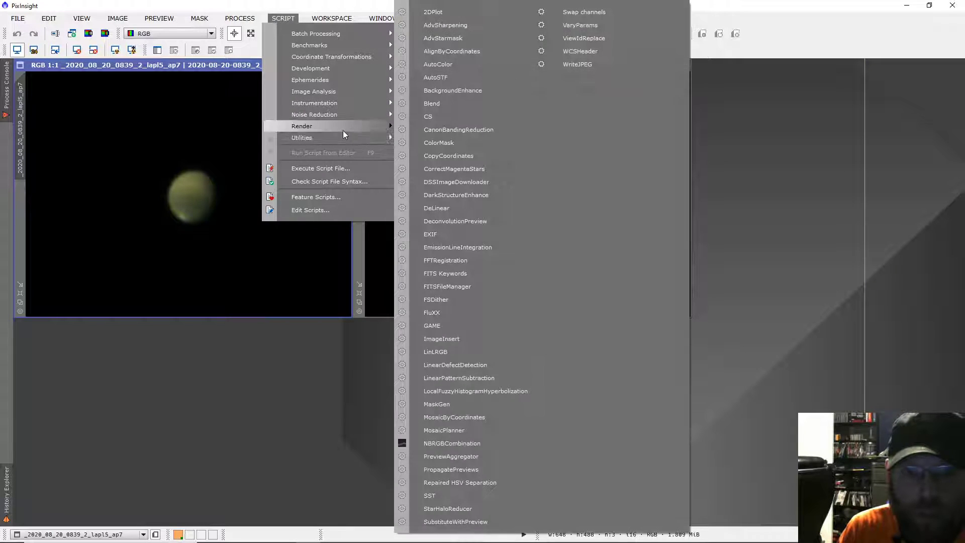
pyautogui.moveTo(336, 140)
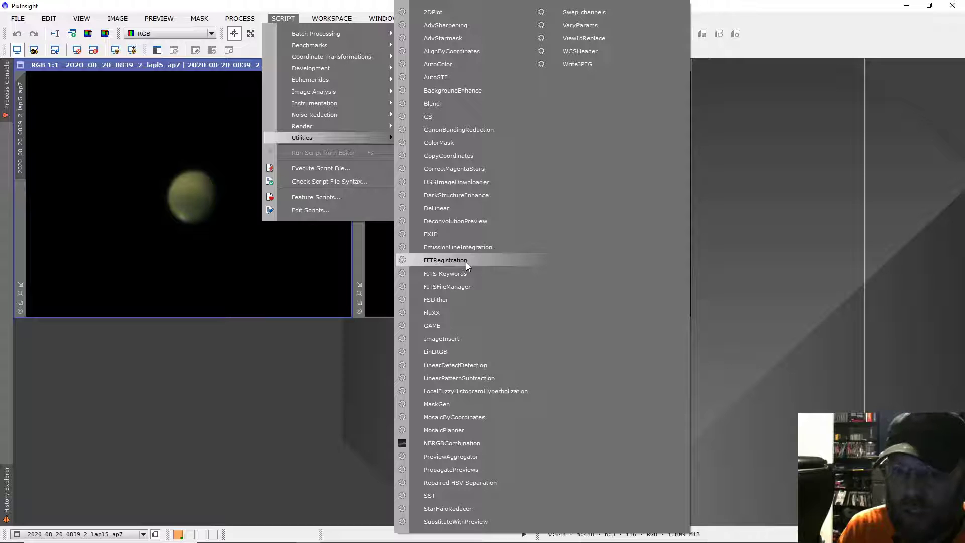
pyautogui.click(445, 260)
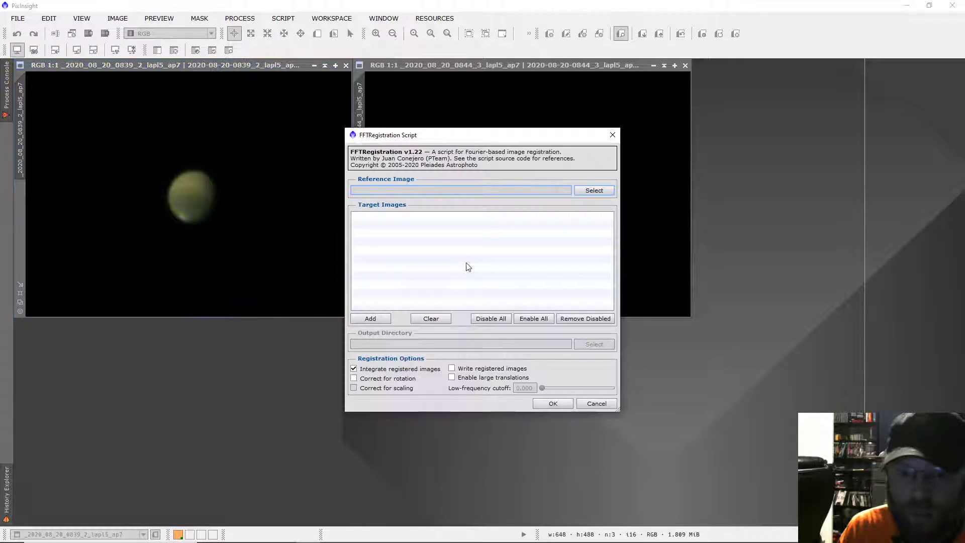
pyautogui.click(592, 191)
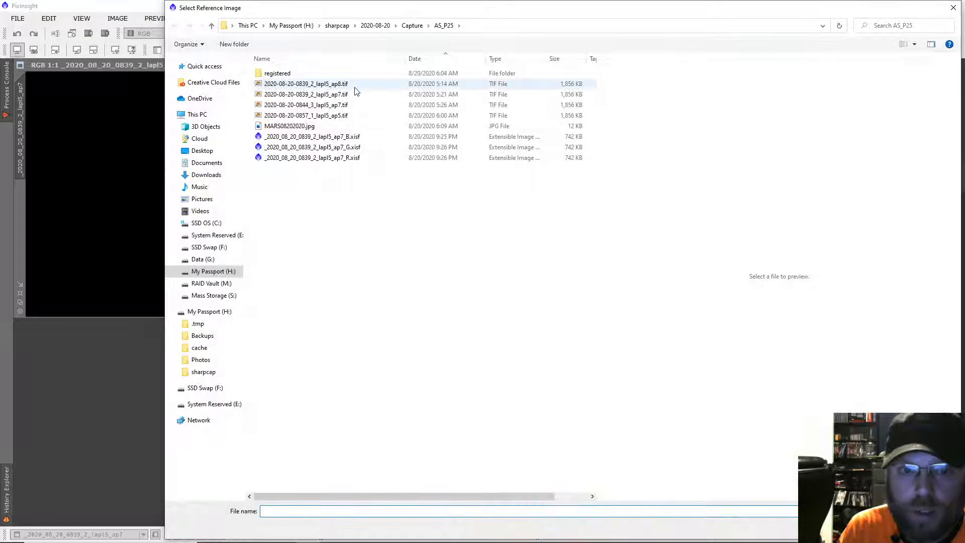
pyautogui.doubleClick(281, 75)
pyautogui.doubleClick(280, 82)
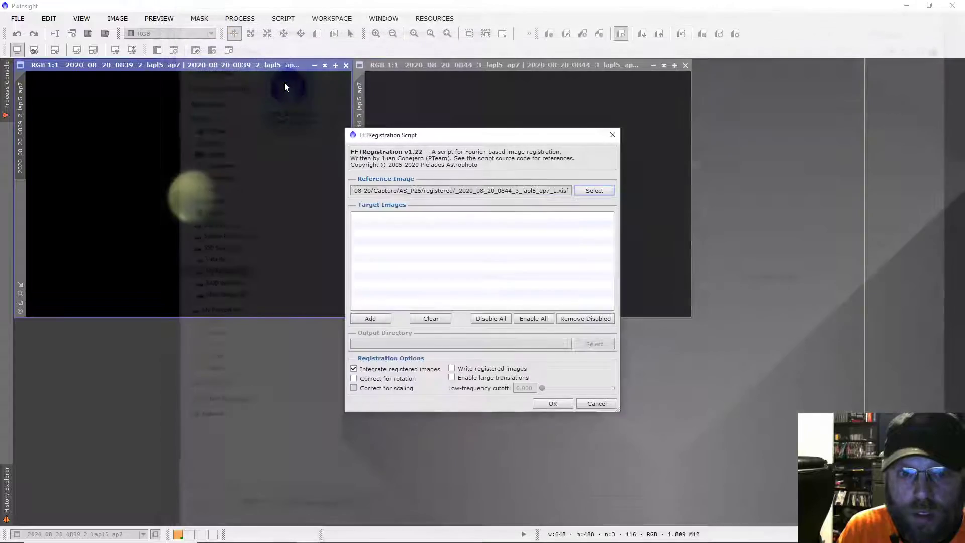
# Add the B, G and R XISF files of the 0839_2 capture from the AS_P25 folder as registration targets
pyautogui.click(385, 319)
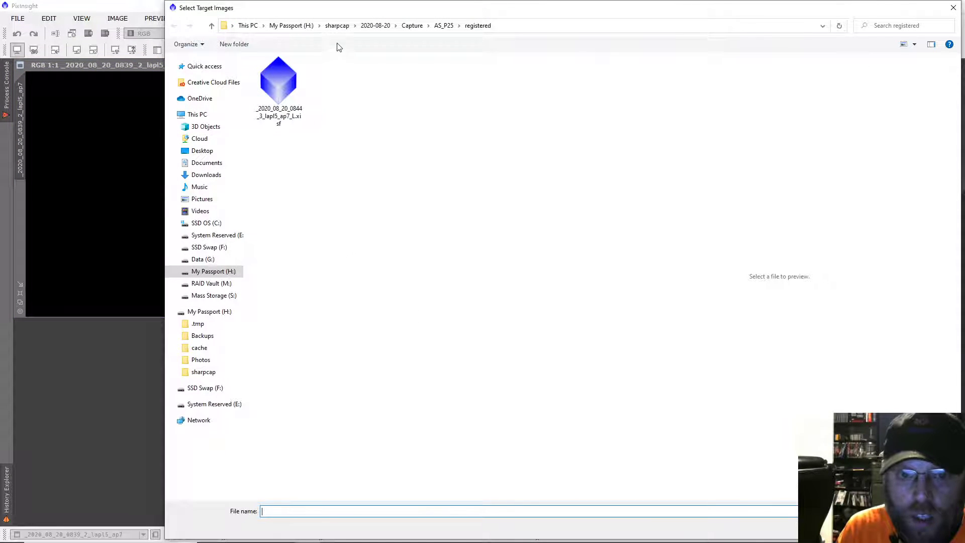
pyautogui.click(444, 25)
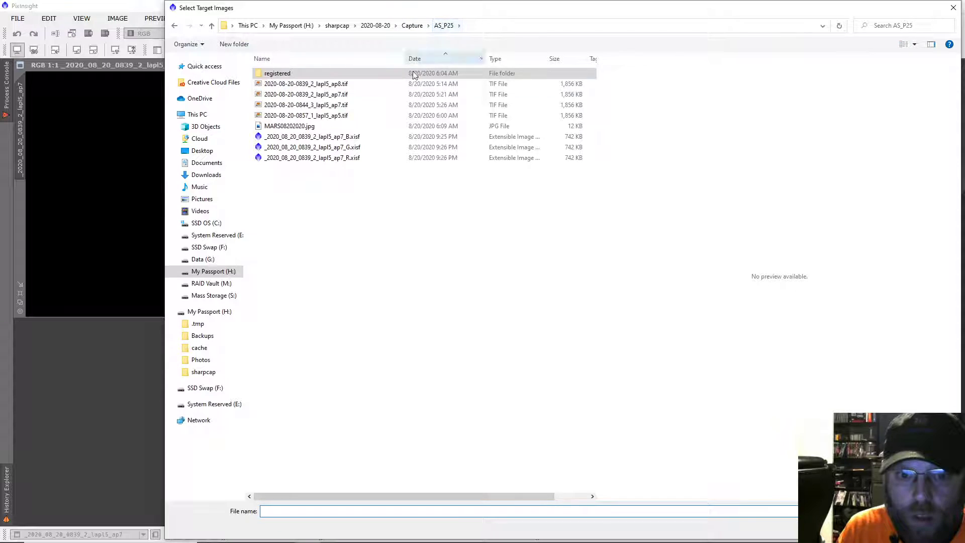
pyautogui.click(360, 137)
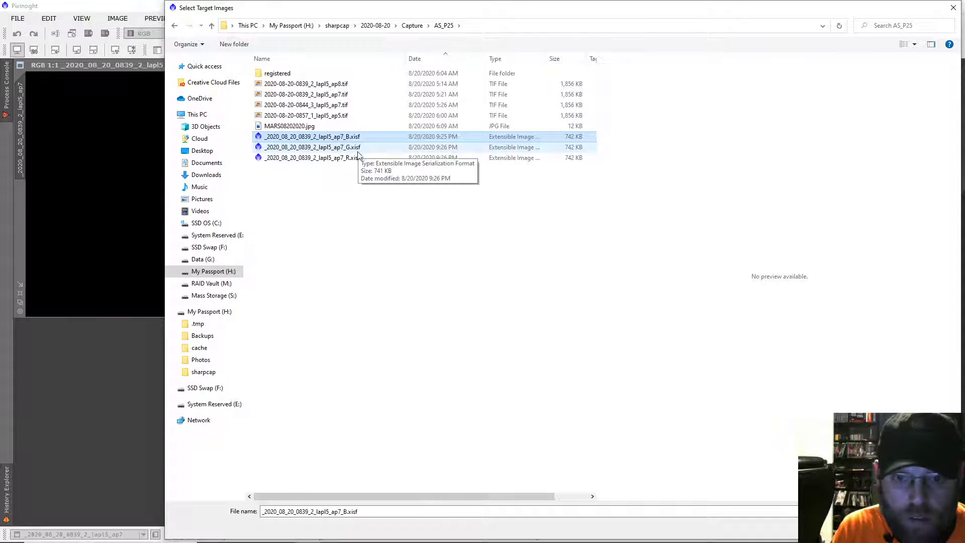
pyautogui.keyDown('shift'); pyautogui.click(359, 156); pyautogui.keyUp('shift')
pyautogui.click(883, 526)
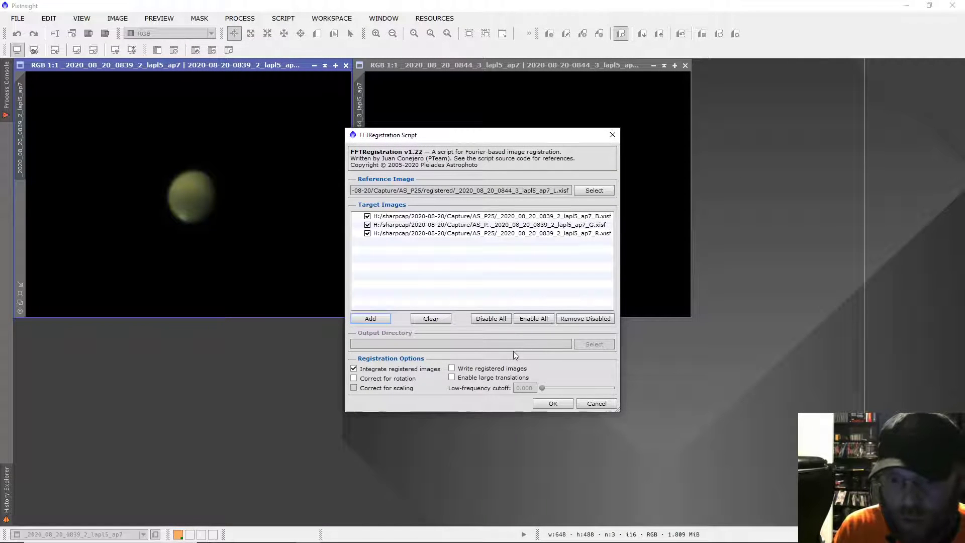
# Register the targets with rotation and scaling correction, without integration, writing the registered images to the AS_P25/registered folder
pyautogui.click(452, 369)
pyautogui.click(355, 379)
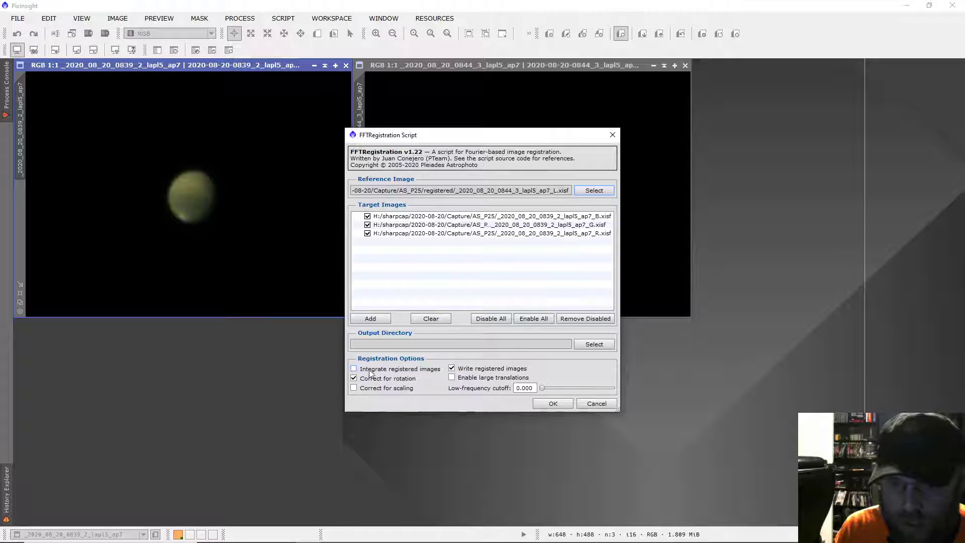
pyautogui.click(354, 388)
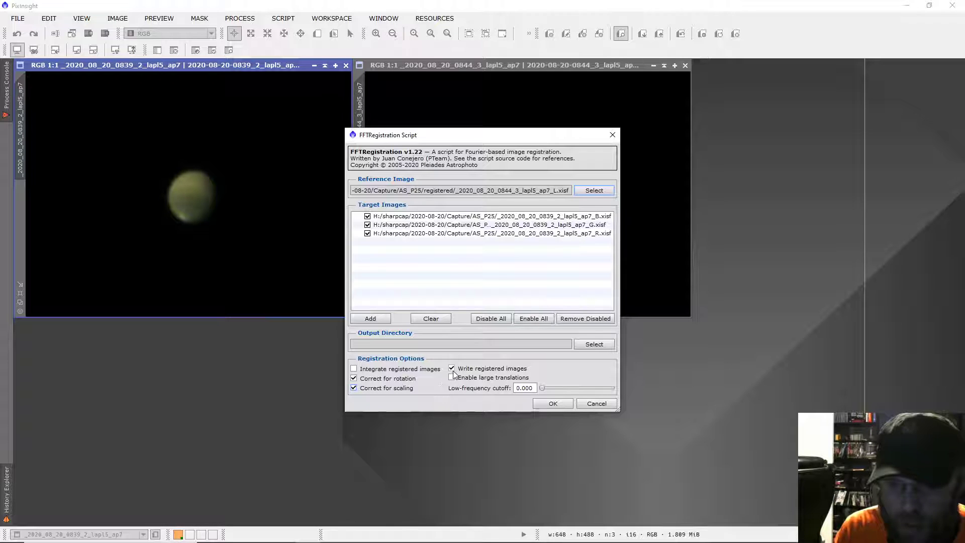
pyautogui.click(586, 348)
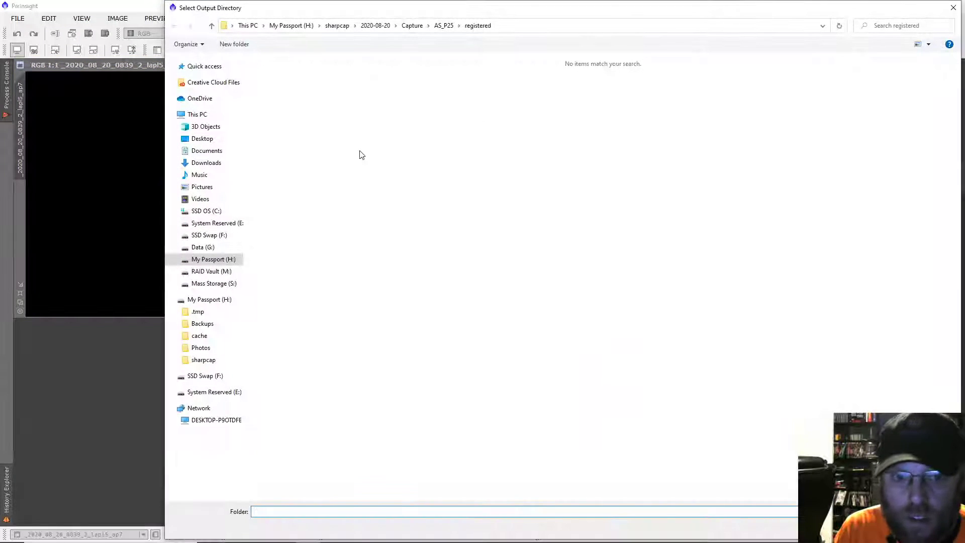
pyautogui.click(881, 528)
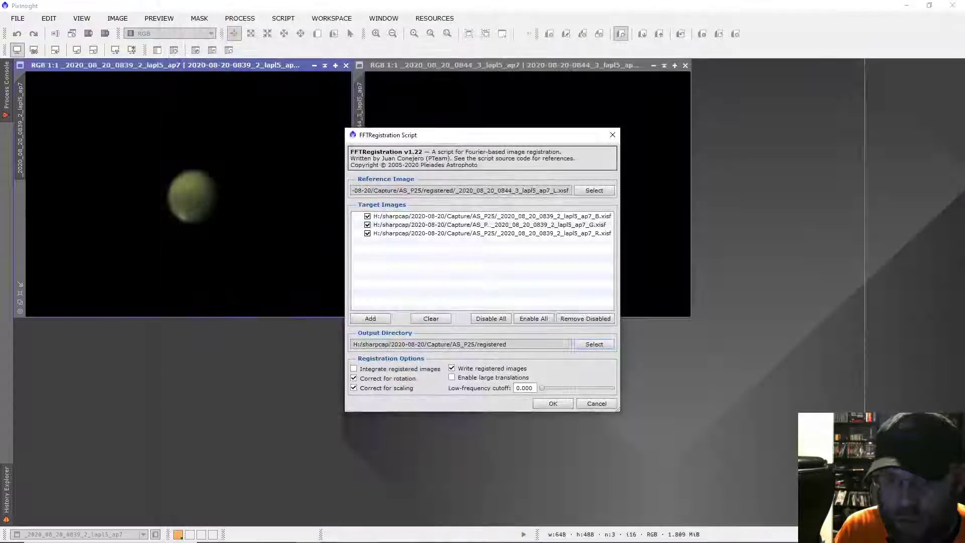
pyautogui.click(559, 405)
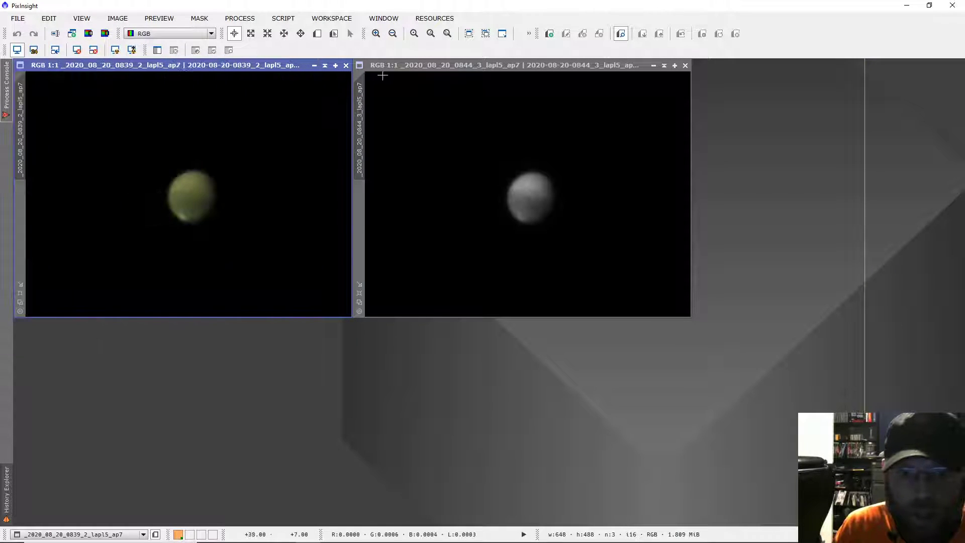
# Close the monochrome 0844_3 image and collapse the colour 0839_2 image to its title bar
pyautogui.click(685, 66)
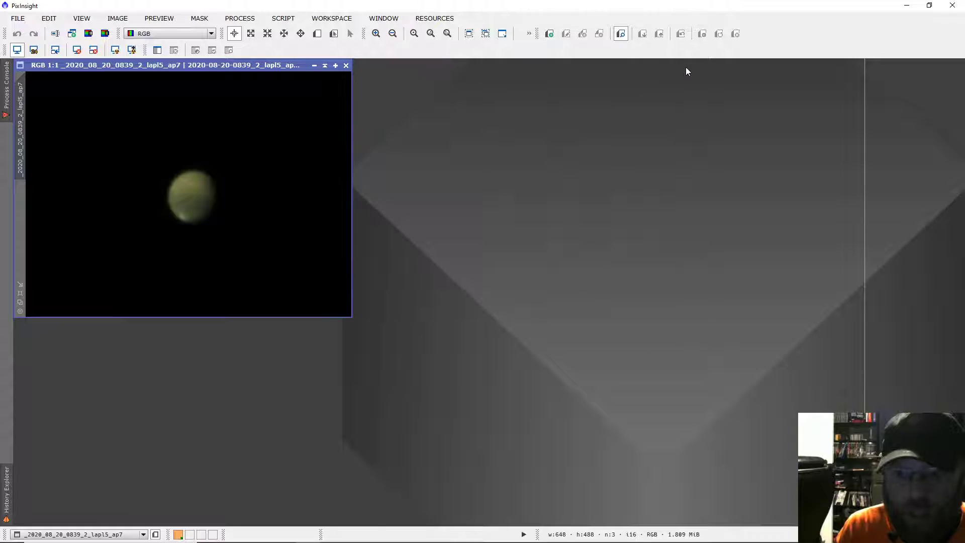
pyautogui.click(325, 65)
pyautogui.moveTo(216, 187)
pyautogui.mouseDown()
pyautogui.moveTo(152, 105)
pyautogui.moveTo(147, 66)
pyautogui.mouseUp()
# Check the registered folder for the registered channel files and the lightness file without opening any
pyautogui.click(18, 18)
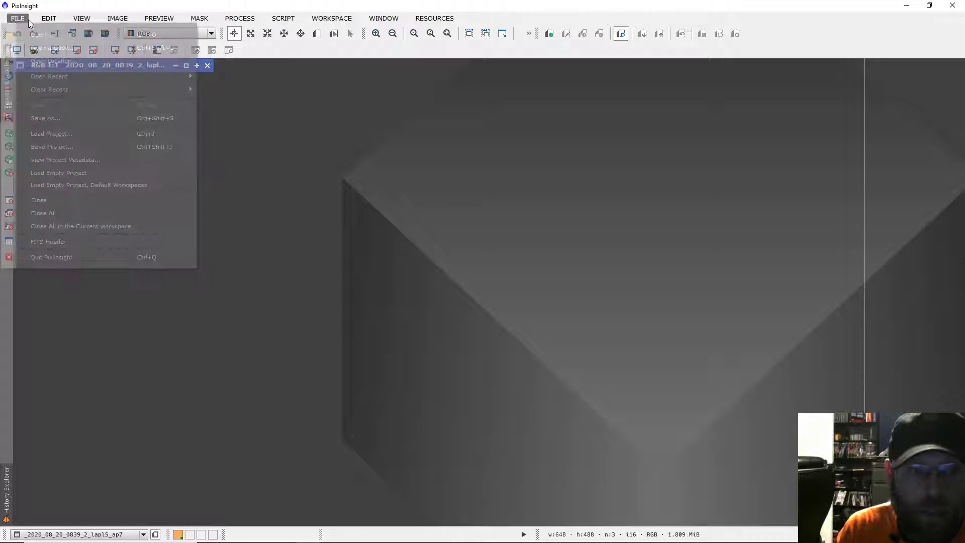
pyautogui.click(71, 32)
pyautogui.doubleClick(118, 73)
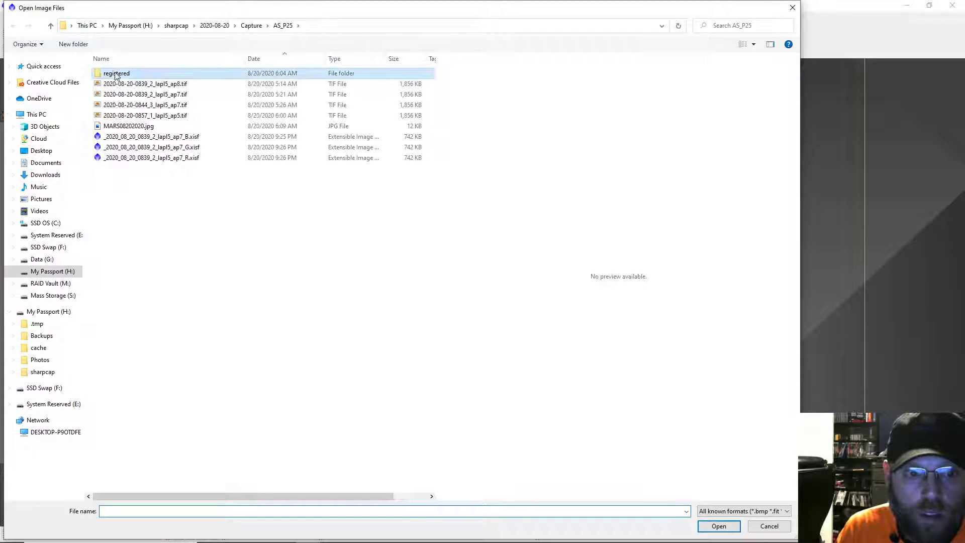
pyautogui.click(126, 88)
pyautogui.click(166, 83)
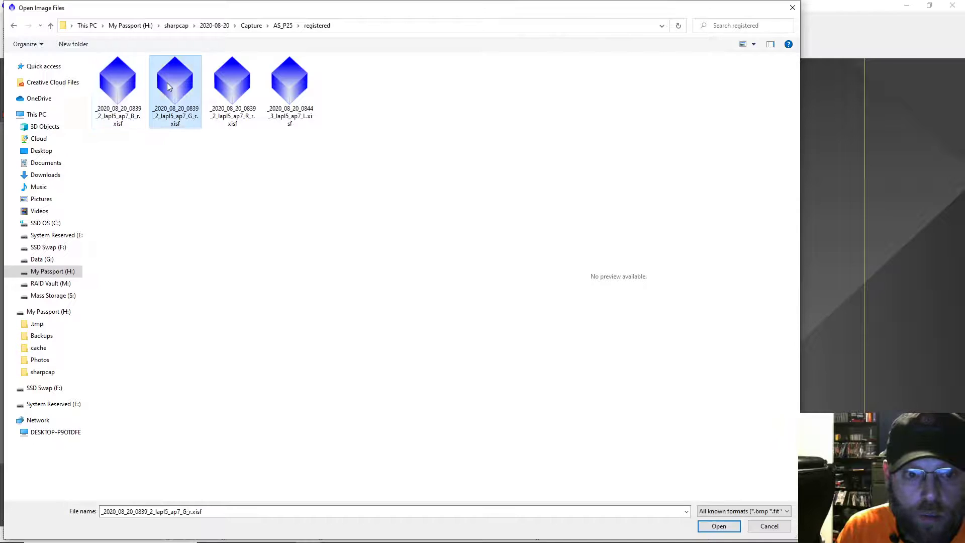
pyautogui.click(290, 87)
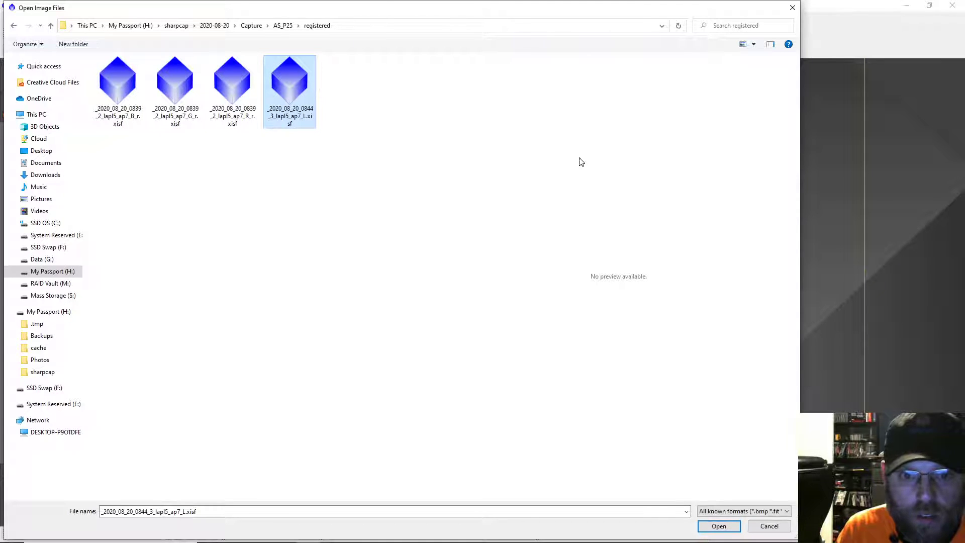
pyautogui.click(769, 525)
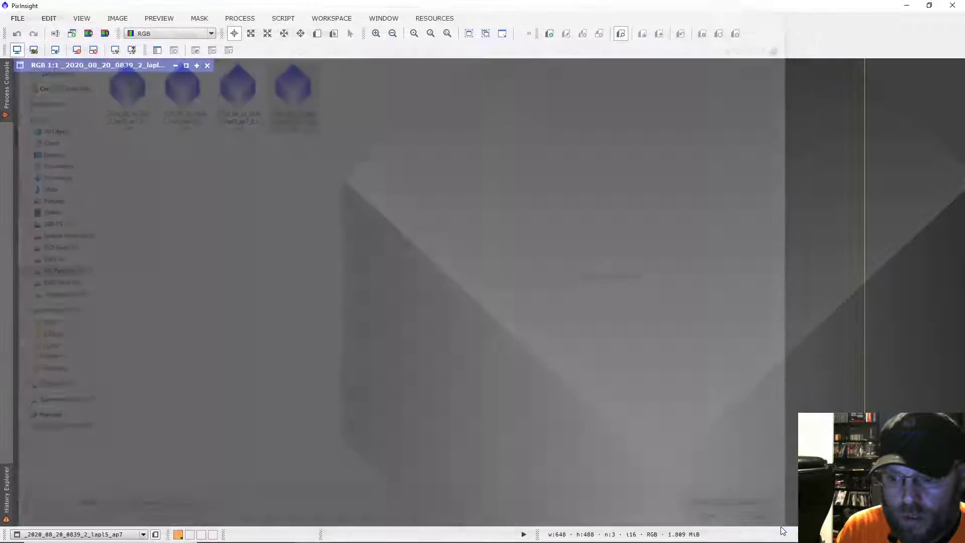
# Open the LRGBCombination process
pyautogui.click(248, 19)
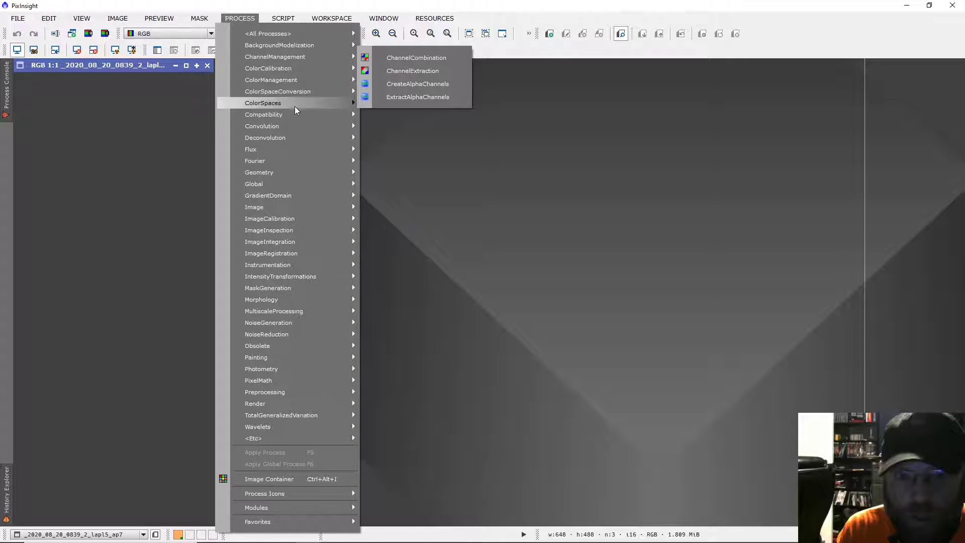
pyautogui.moveTo(295, 108)
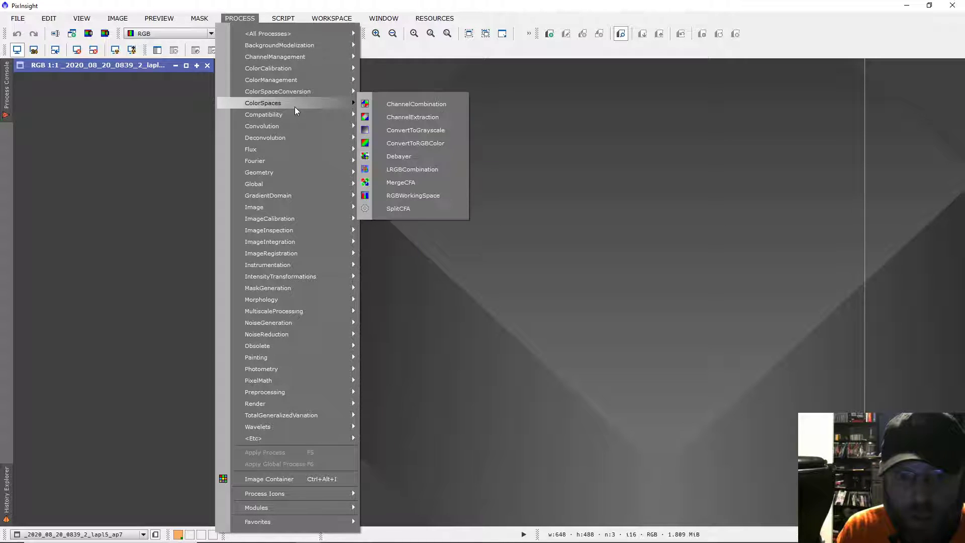
pyautogui.click(427, 173)
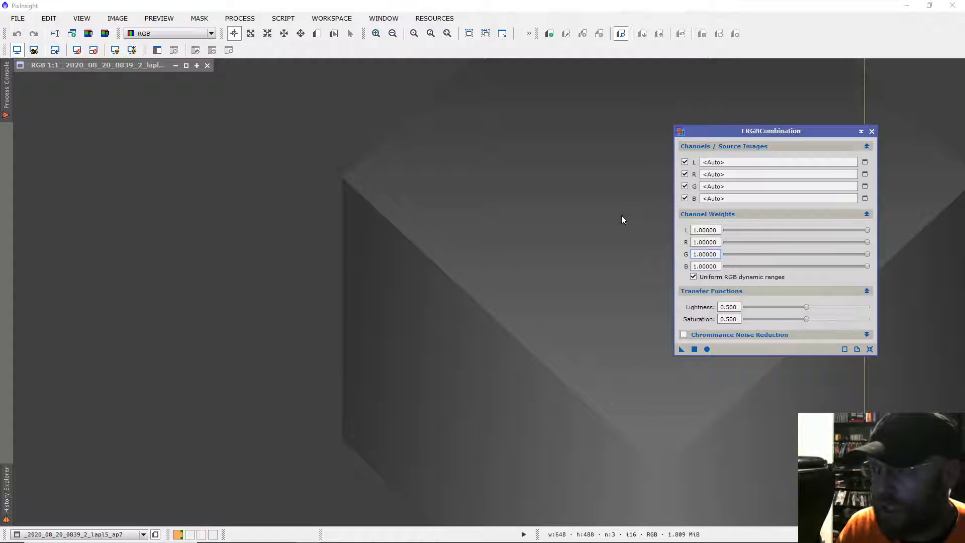
pyautogui.click(864, 163)
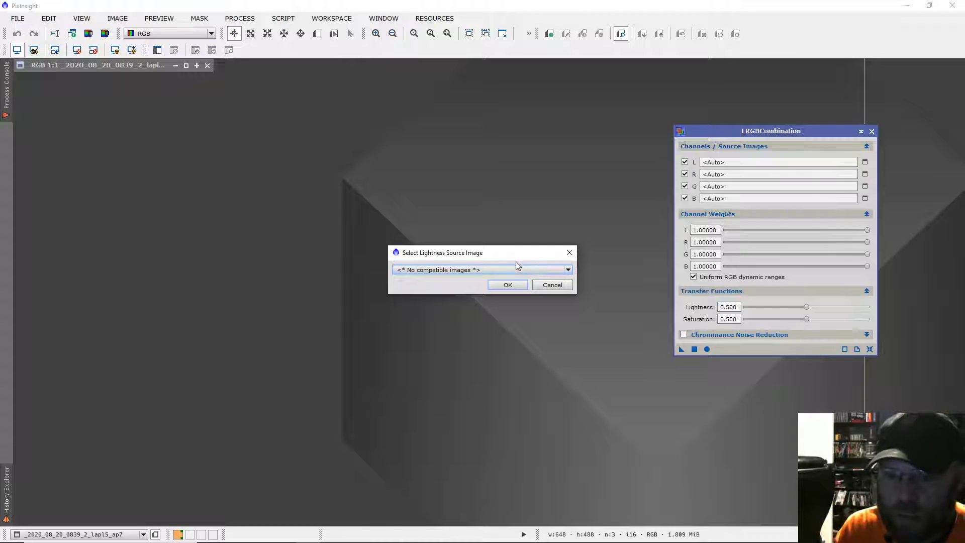
pyautogui.moveTo(506, 252); pyautogui.dragTo(546, 223)
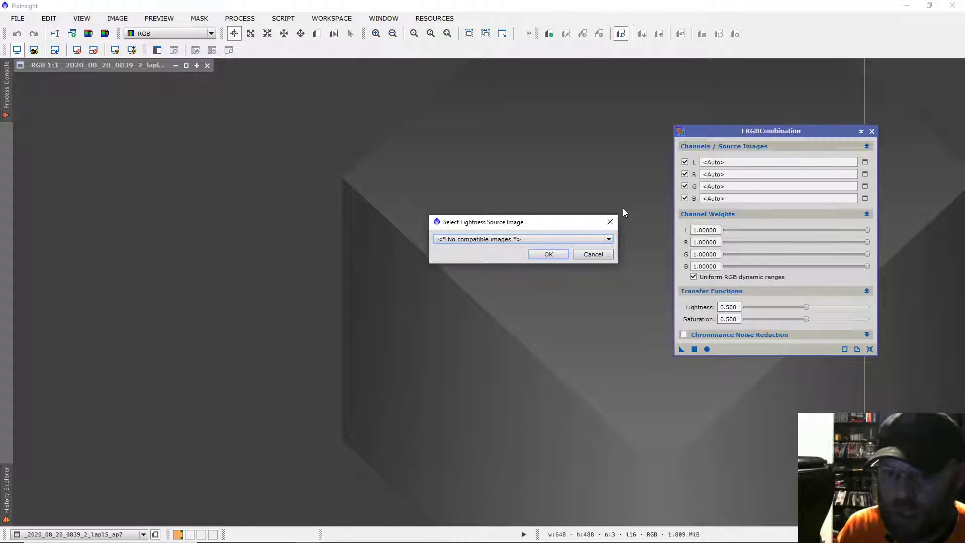
pyautogui.click(591, 241)
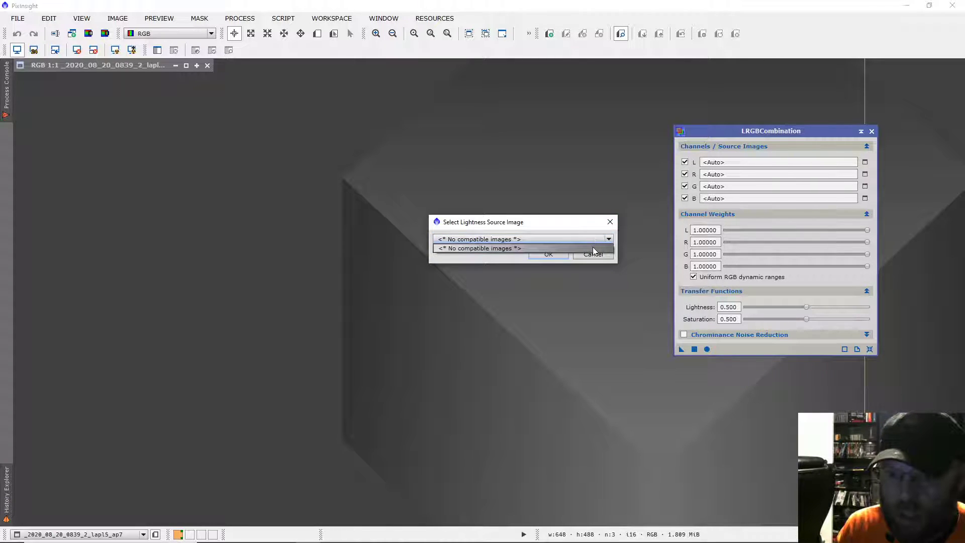
pyautogui.click(611, 240)
pyautogui.click(594, 255)
pyautogui.click(865, 163)
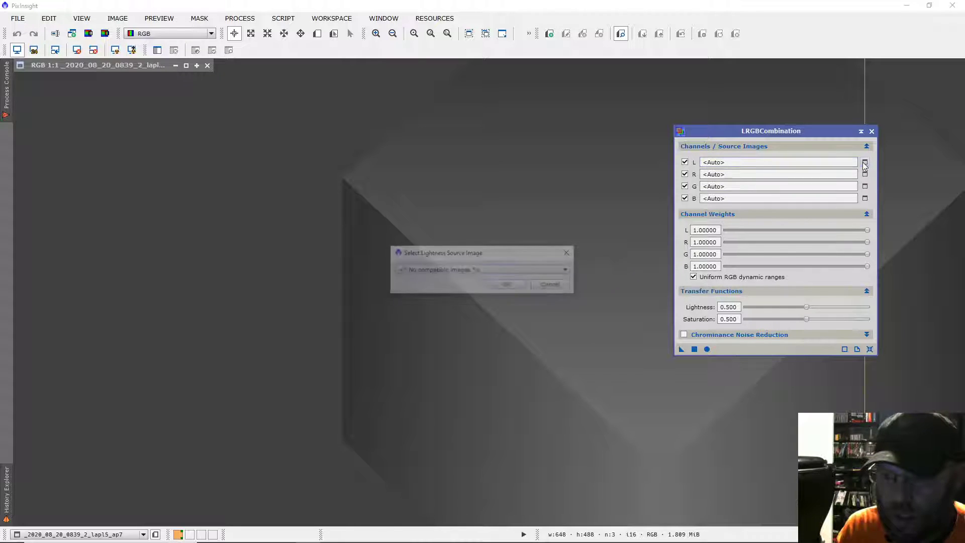
pyautogui.click(531, 271)
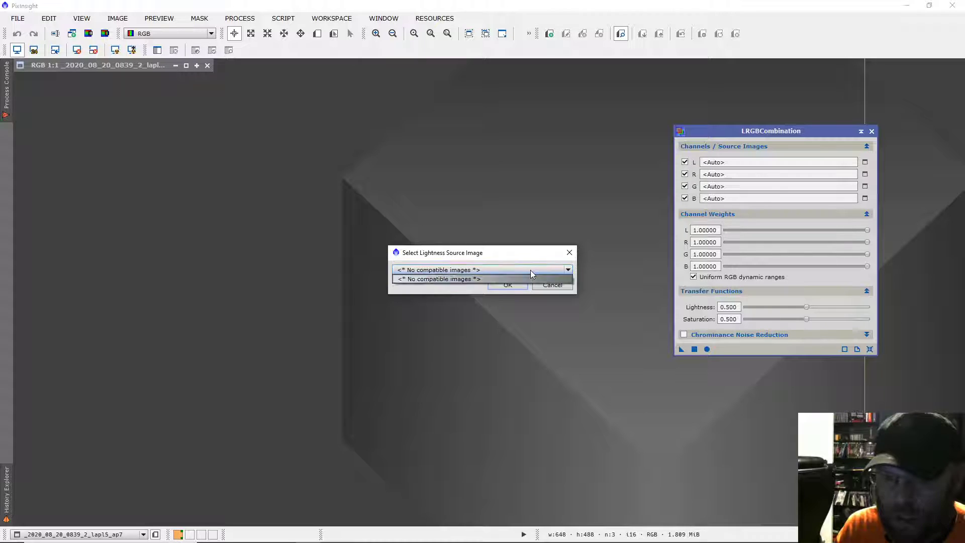
pyautogui.click(531, 271)
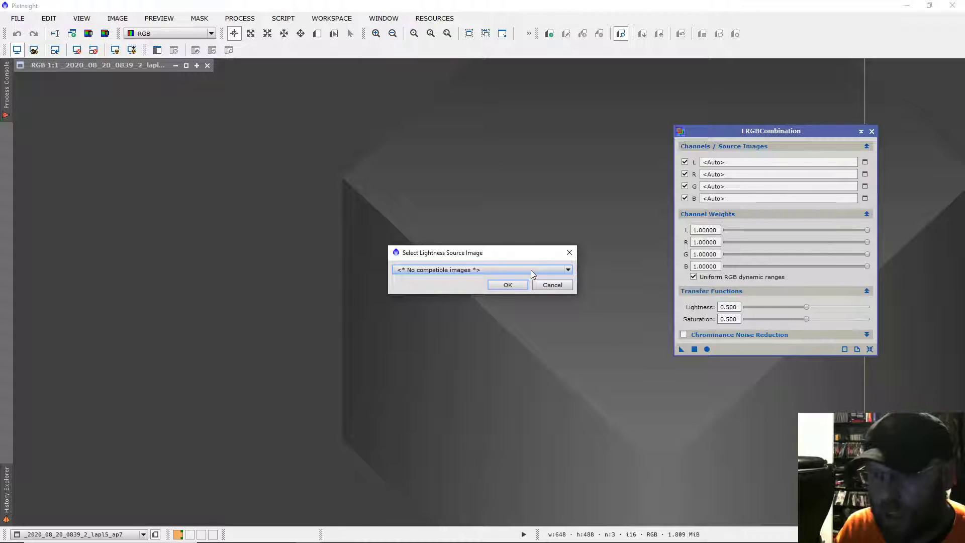
pyautogui.click(570, 252)
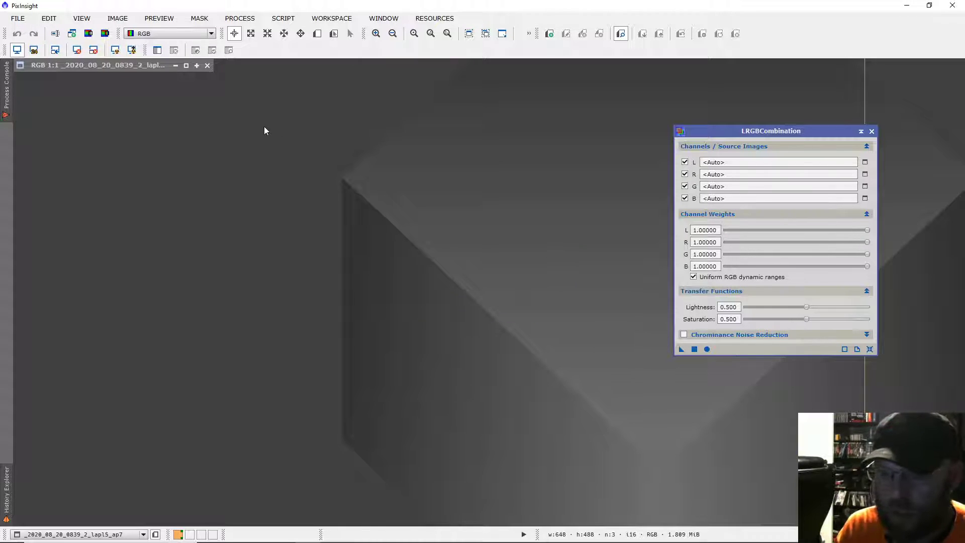
# Open the registered B, G and R channel images and the L lightness image from the AS_P25/registered folder
pyautogui.click(17, 18)
pyautogui.click(40, 34)
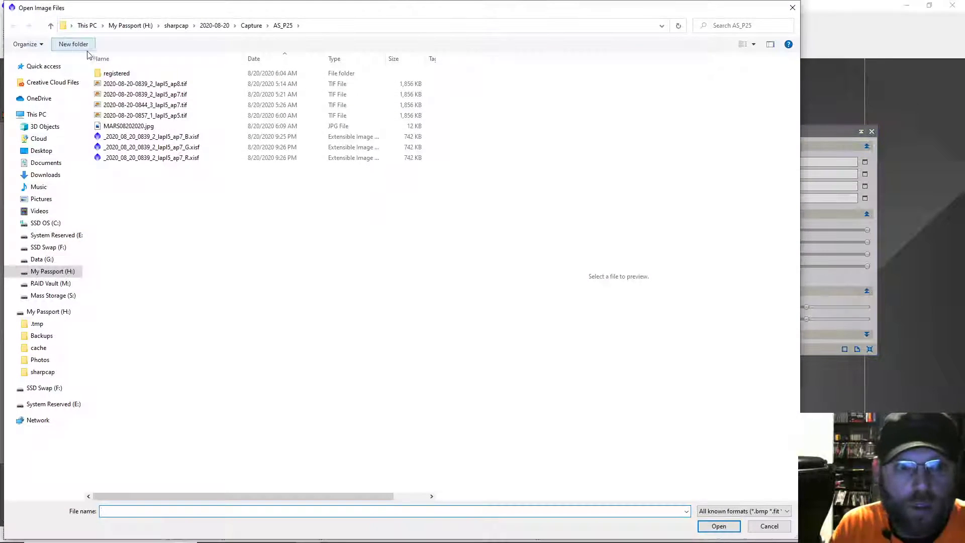
pyautogui.click(119, 79)
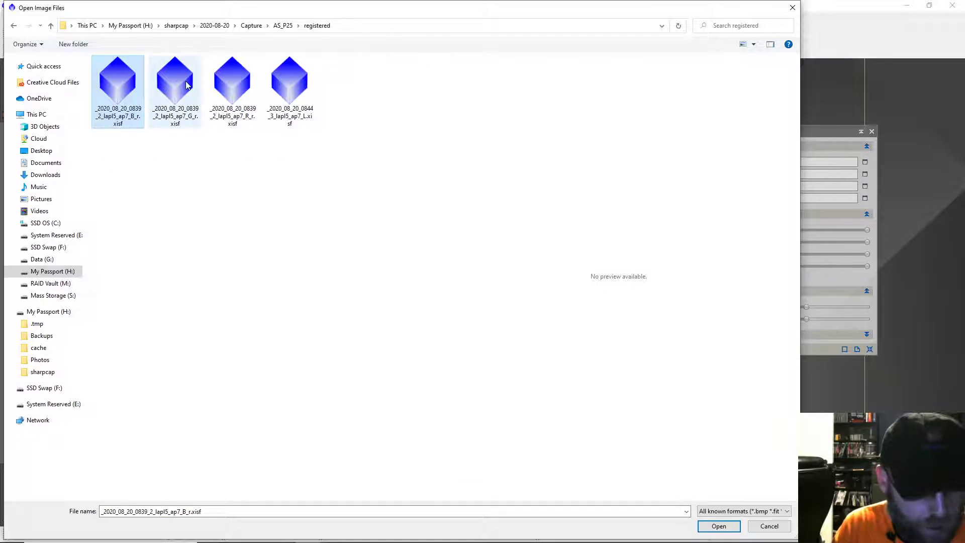
pyautogui.keyDown('shift'); pyautogui.click(297, 88); pyautogui.keyUp('shift')
pyautogui.click(717, 525)
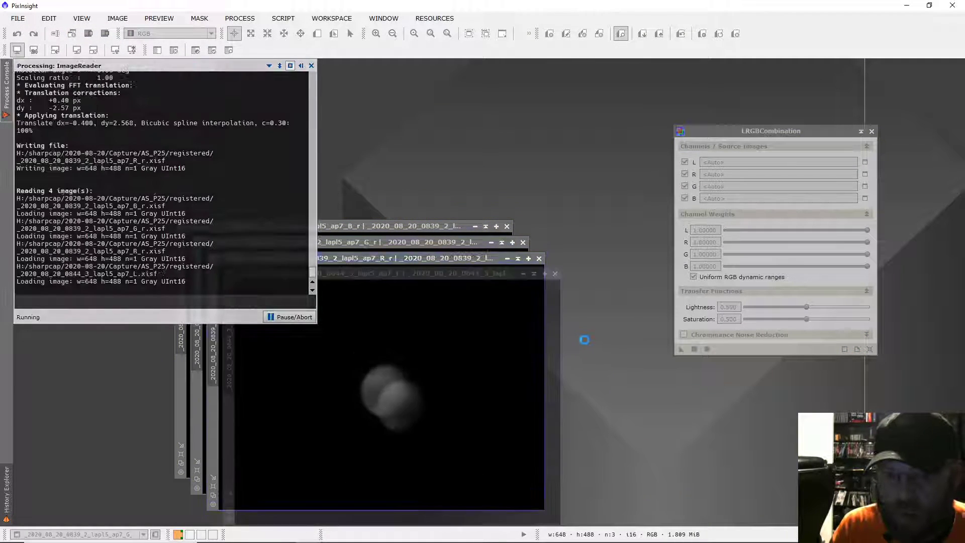
# Assign _2020_08_20_0844_3_lapl5_ap7_L as the lightness source and _2020_08_20_0839_2_lapl5_ap7_R_r as the red channel source
pyautogui.click(864, 162)
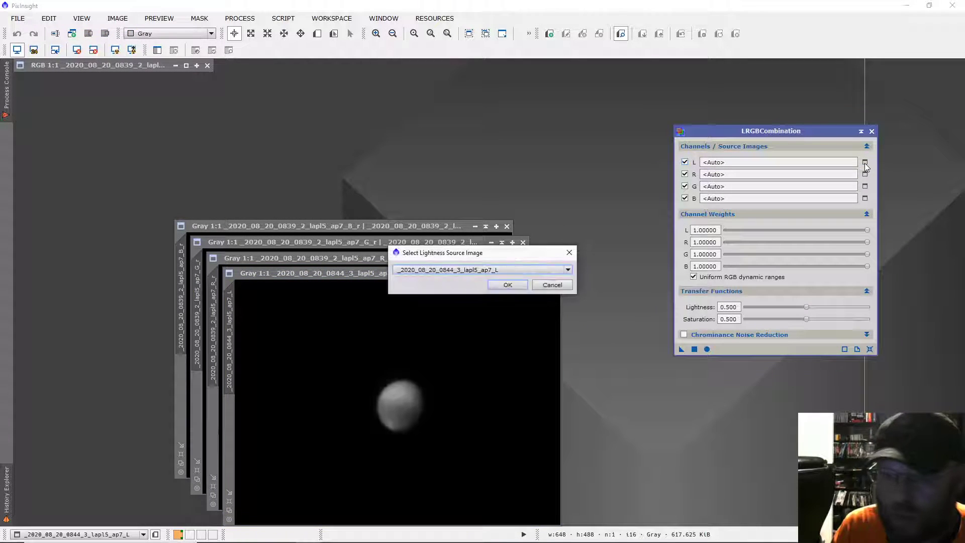
pyautogui.click(521, 270)
pyautogui.click(504, 295)
pyautogui.click(505, 286)
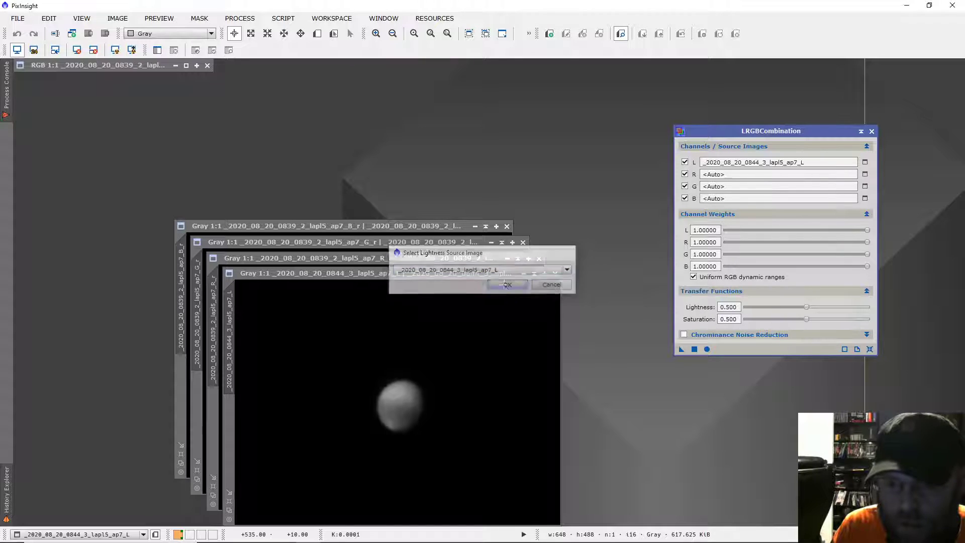
pyautogui.click(864, 173)
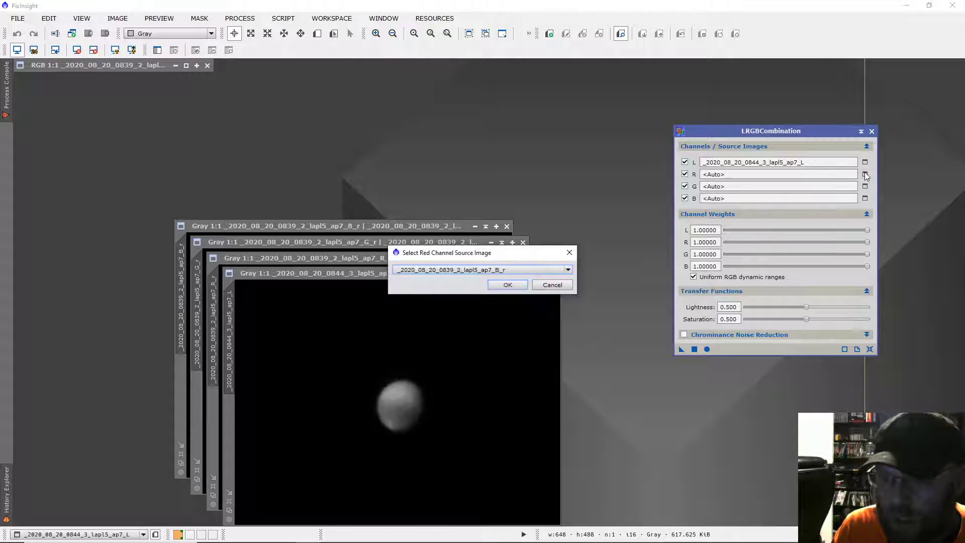
pyautogui.click(504, 273)
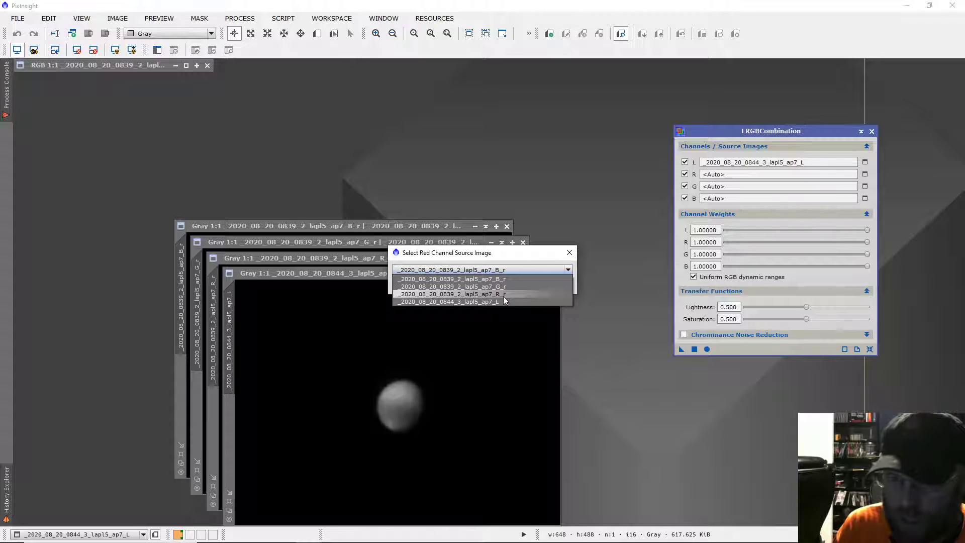
pyautogui.click(502, 294)
pyautogui.click(504, 286)
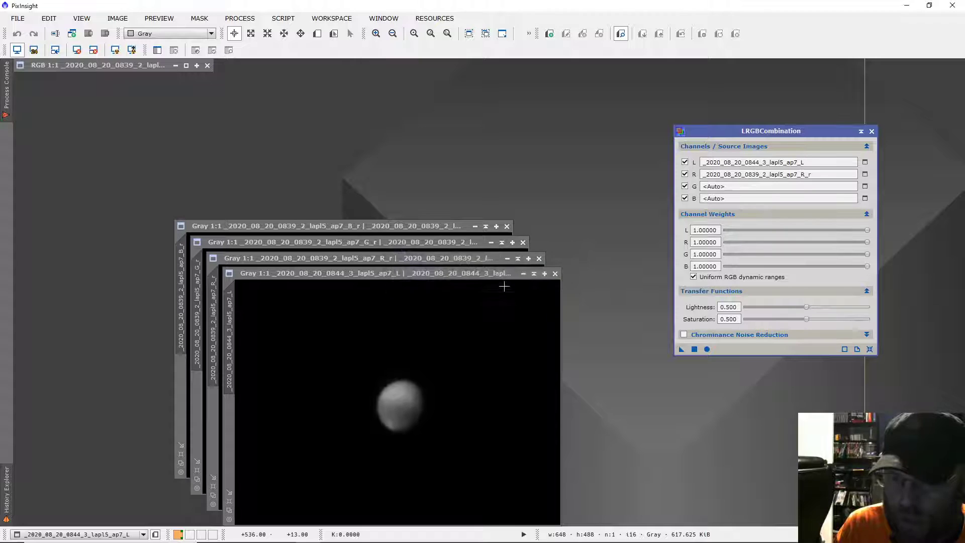
# Assign _2020_08_20_0839_2_lapl5_ap7_G_r as the green channel source and _2020_08_20_0839_2_lapl5_ap7_B_r as the blue channel source
pyautogui.click(864, 188)
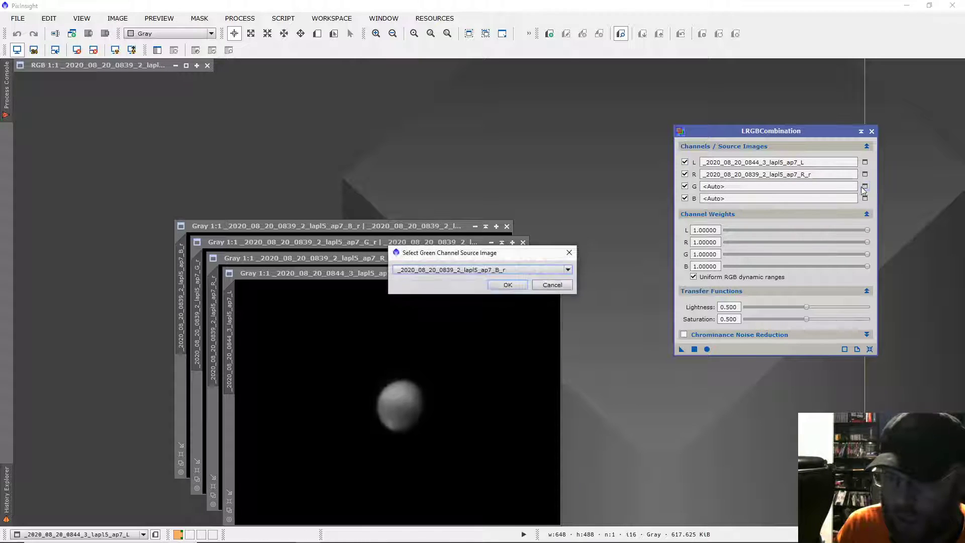
pyautogui.click(543, 269)
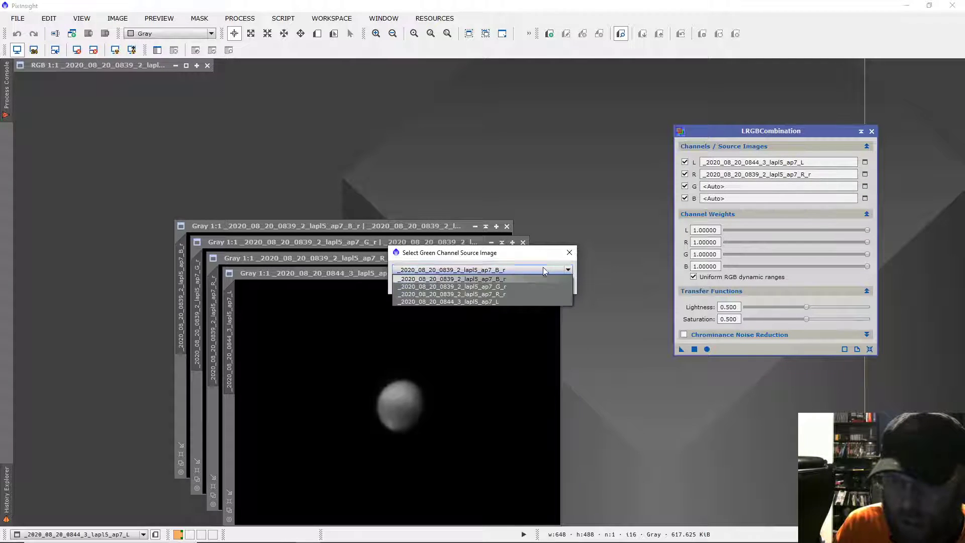
pyautogui.click(516, 286)
pyautogui.click(511, 284)
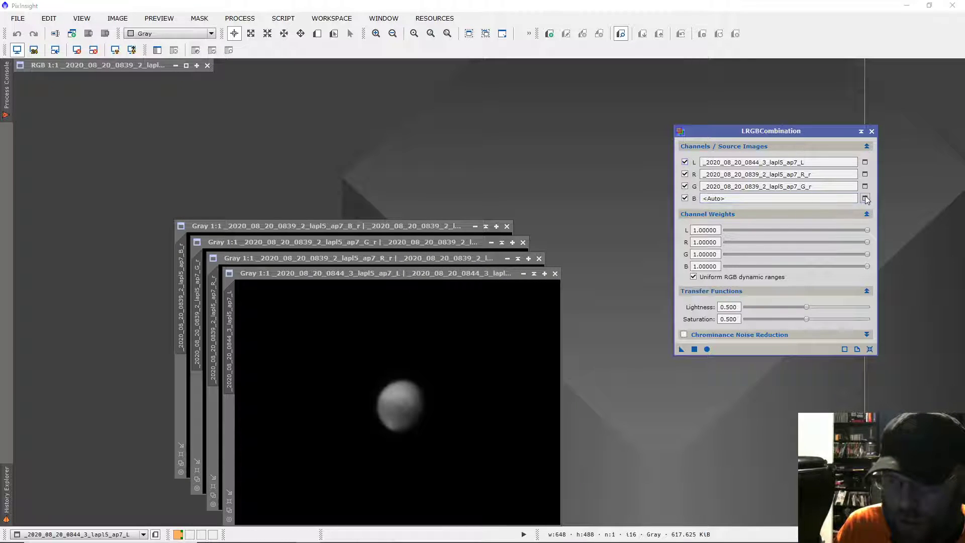
pyautogui.click(864, 198)
pyautogui.click(553, 270)
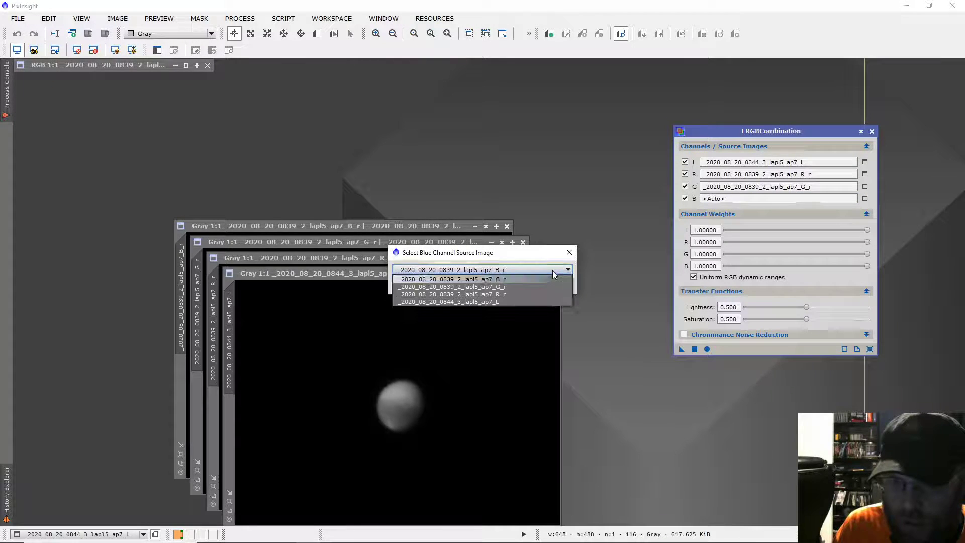
pyautogui.click(508, 279)
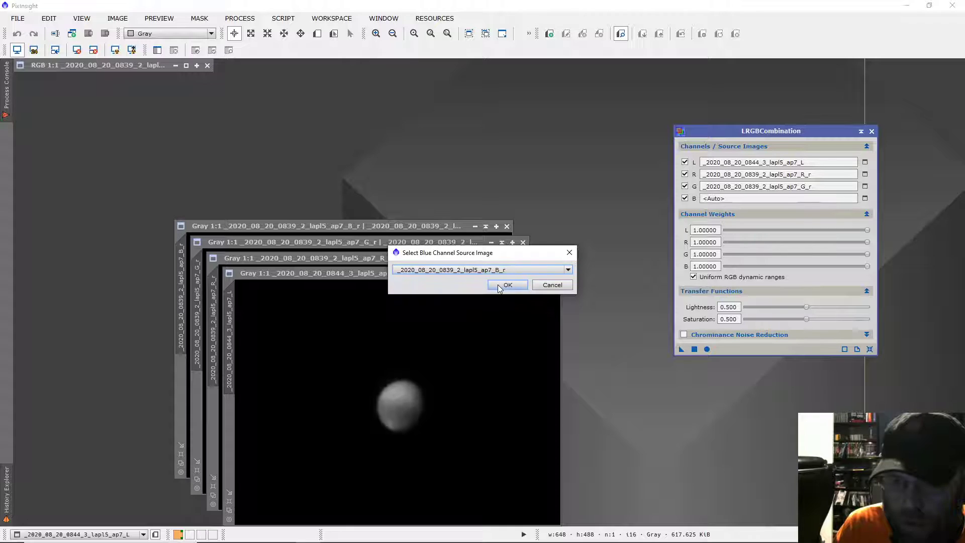
pyautogui.click(497, 284)
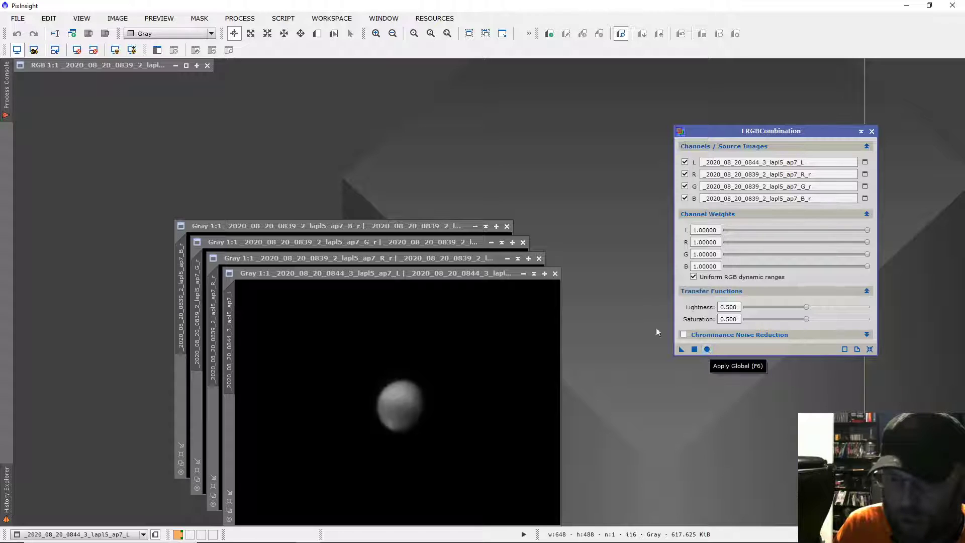
# Try the LRGB combination with all channel weights at 1.00000, inspect Mars up close, and close the resulting image
pyautogui.click(706, 348)
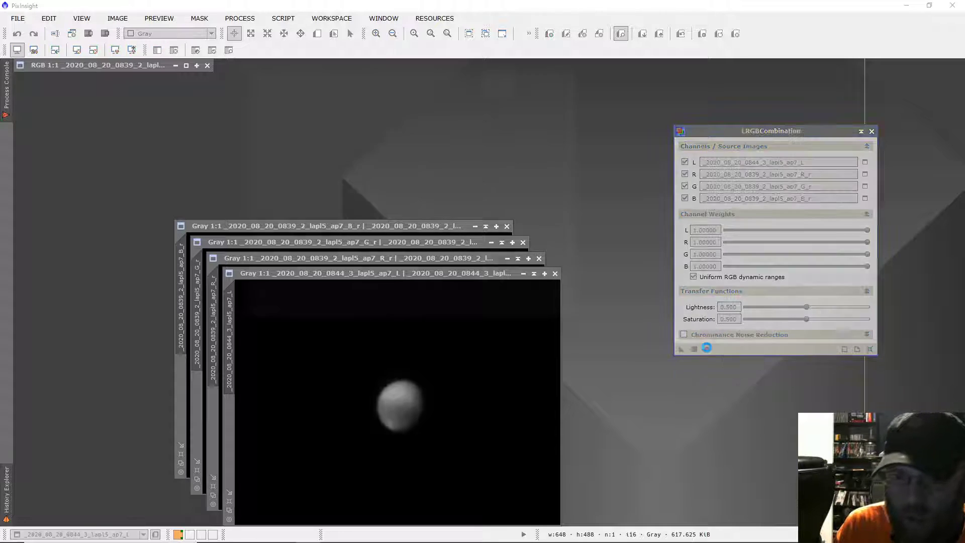
pyautogui.scroll(2, 432, 214)
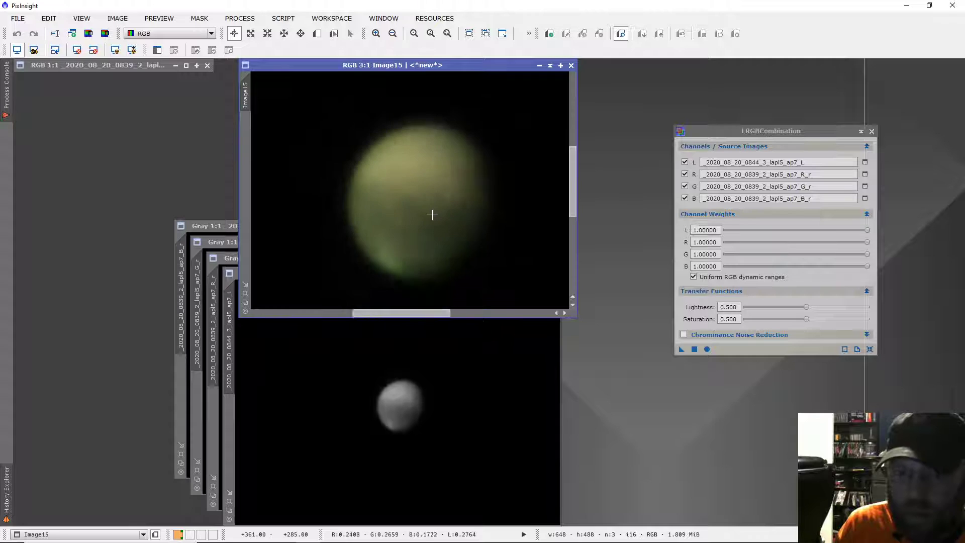
pyautogui.scroll(-1, 452, 240)
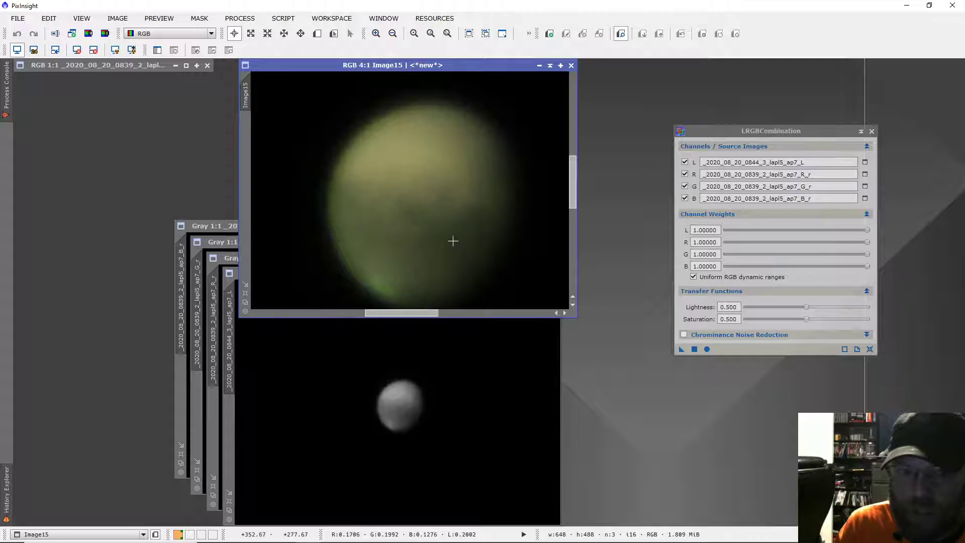
pyautogui.scroll(1, 452, 240)
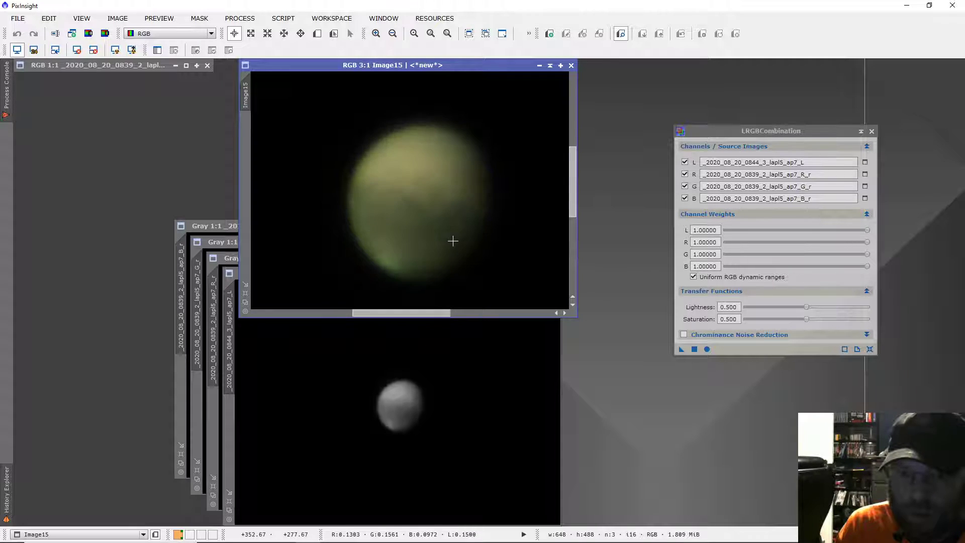
pyautogui.click(572, 65)
# Try the LRGB combination with the green channel weight at 0.84000, inspect the planet, and close the resulting image
pyautogui.moveTo(867, 254); pyautogui.dragTo(857, 254)
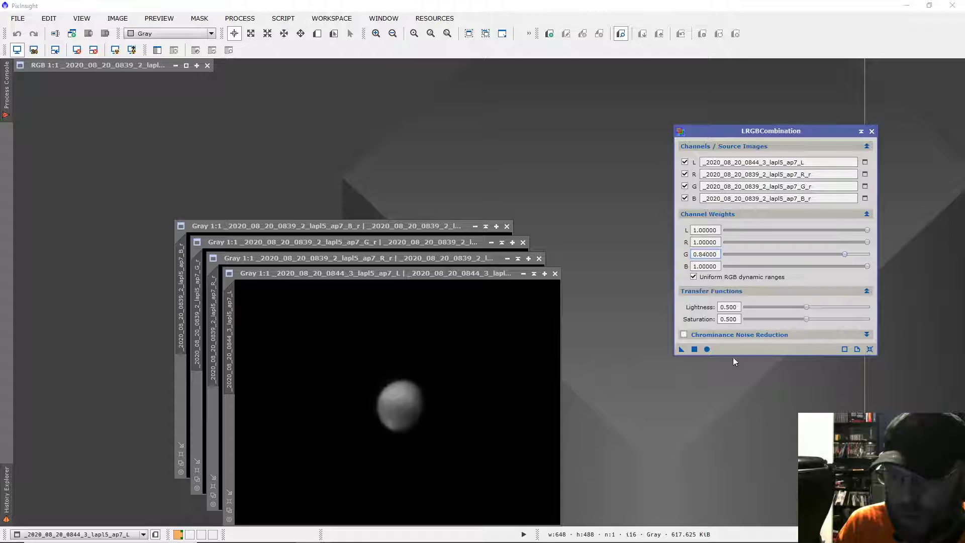
pyautogui.click(708, 350)
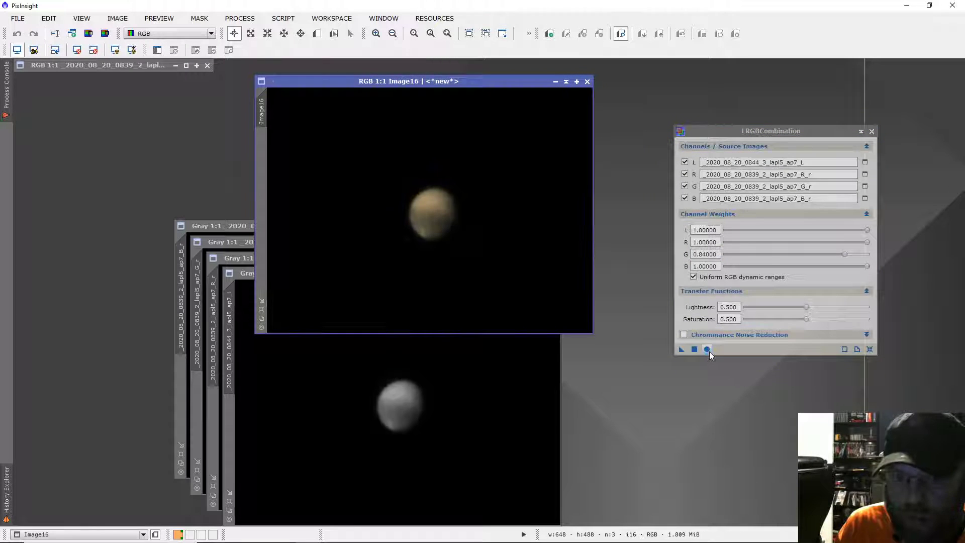
pyautogui.scroll(1, 471, 205)
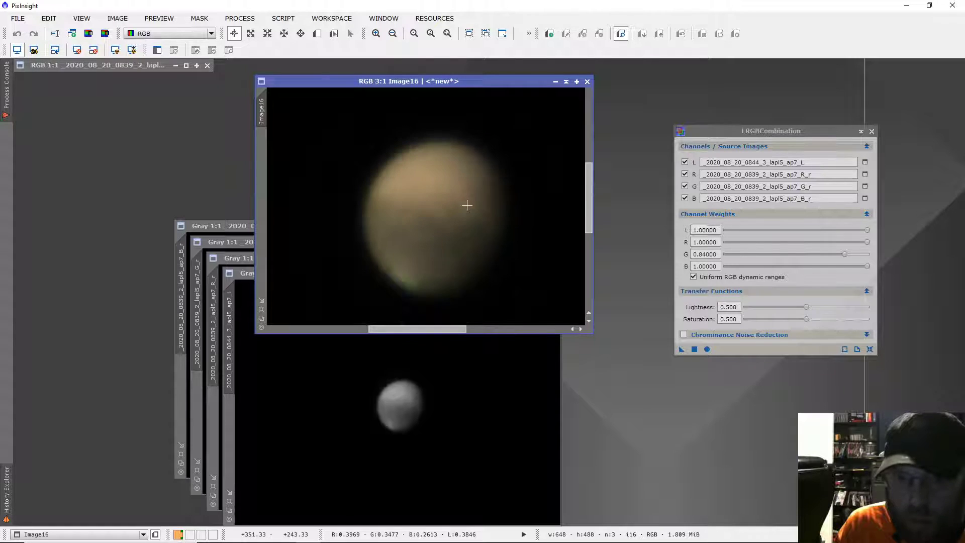
pyautogui.click(587, 82)
# Reduce the green channel weight to 0.78000, run the LRGB combination globally, and inspect the new image up close
pyautogui.moveTo(845, 256); pyautogui.dragTo(837, 256)
pyautogui.click(706, 348)
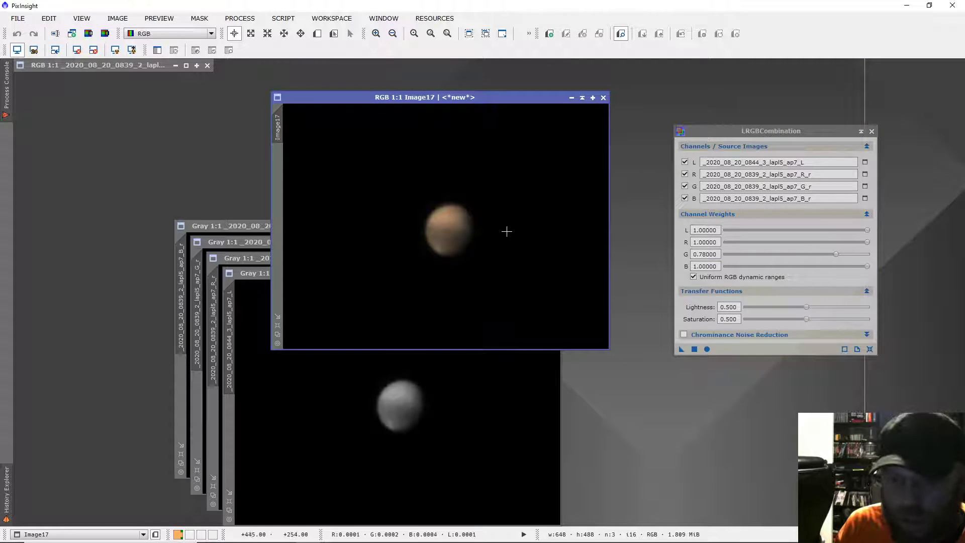
pyautogui.scroll(2, 484, 231)
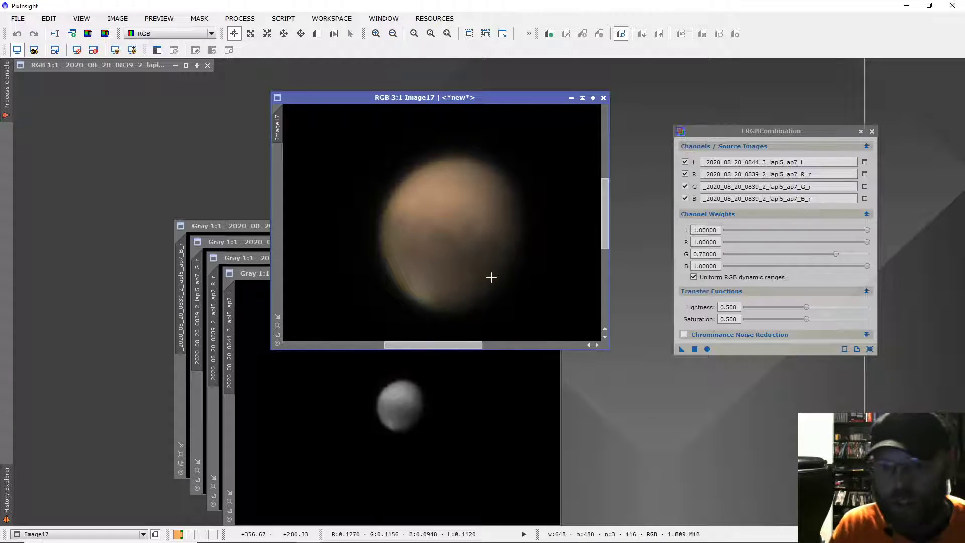
# Close the registered L, R, G and B source images, keeping the combined colour image open
pyautogui.click(258, 277)
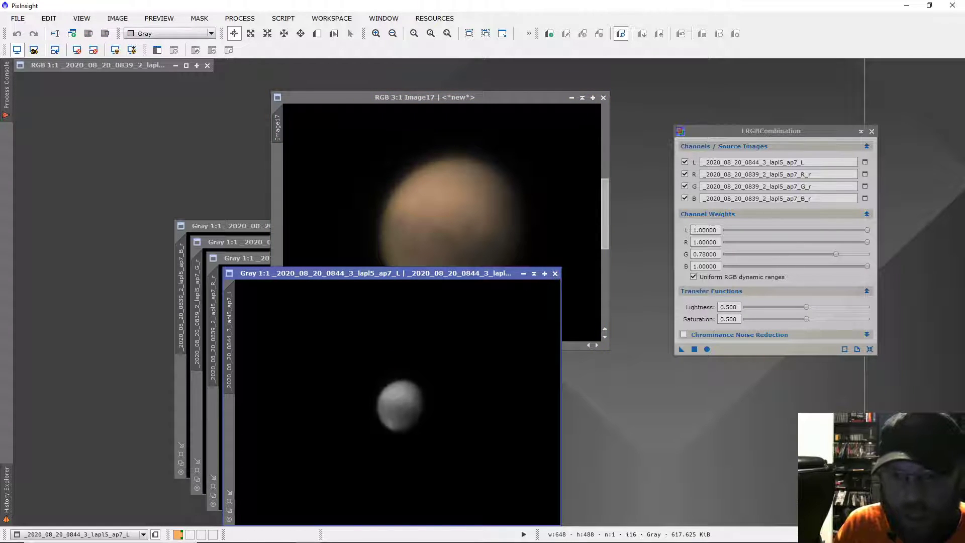
pyautogui.click(555, 273)
pyautogui.moveTo(239, 259); pyautogui.dragTo(154, 259)
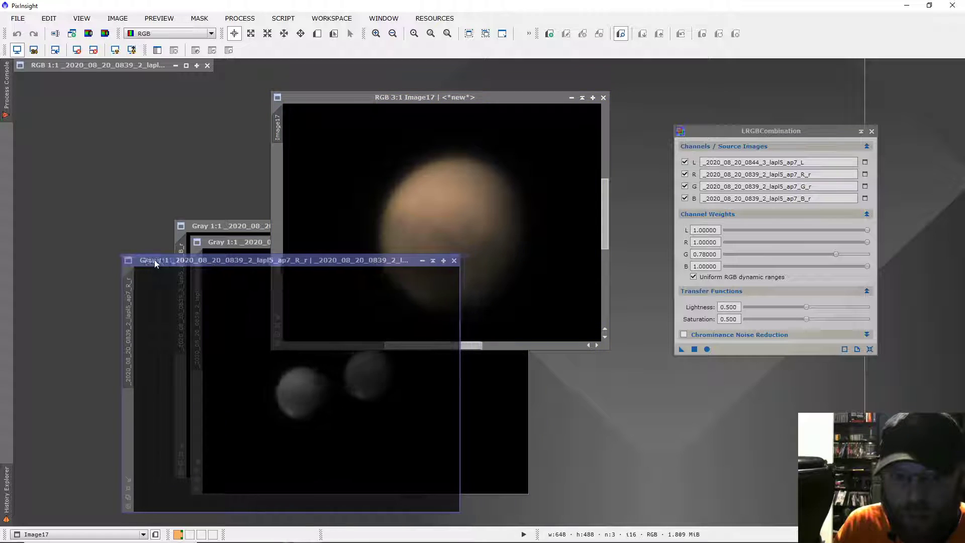
pyautogui.click(454, 258)
pyautogui.moveTo(247, 243); pyautogui.dragTo(144, 245)
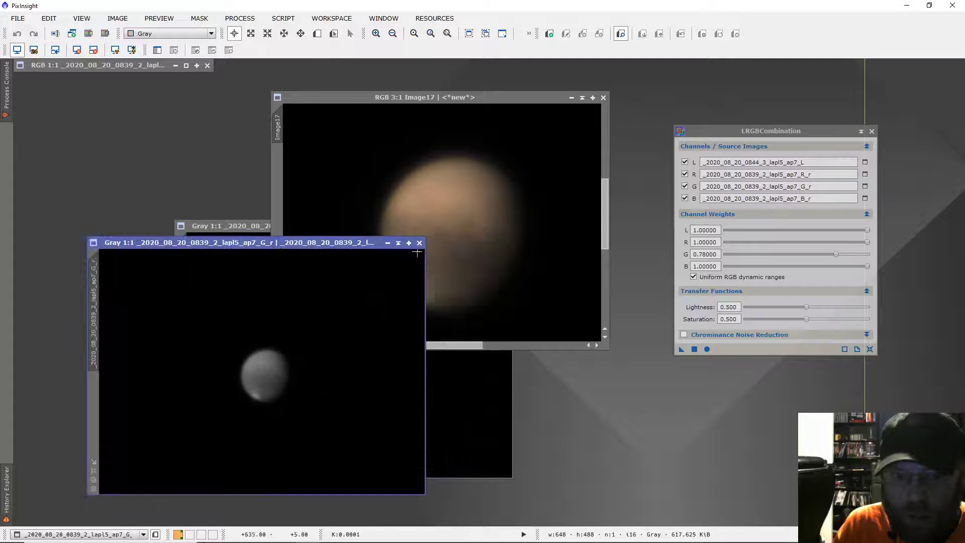
pyautogui.click(419, 243)
pyautogui.moveTo(224, 226); pyautogui.dragTo(120, 225)
pyautogui.click(403, 225)
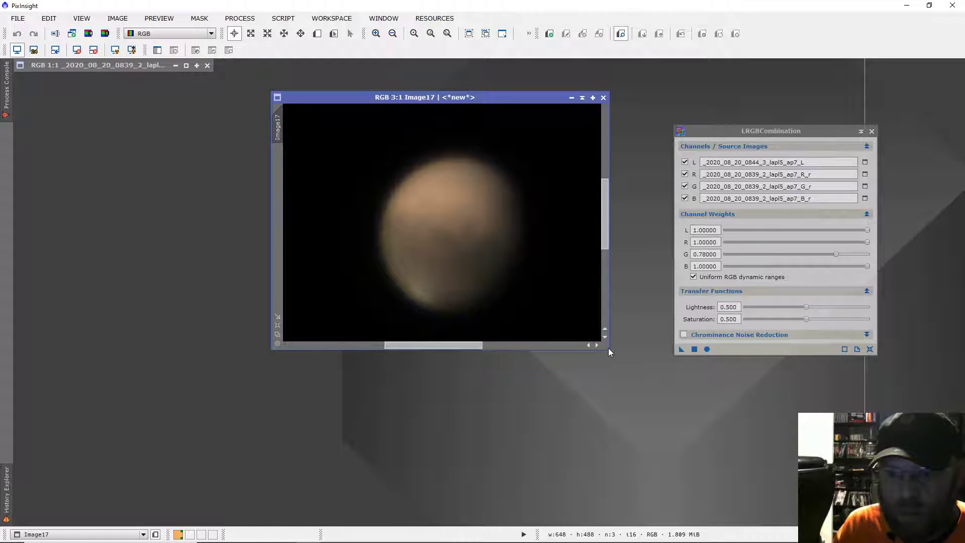
# Enlarge the combined image's window, place it clear of the process dialog, and view Mars at 2:1
pyautogui.moveTo(610, 351); pyautogui.dragTo(844, 525)
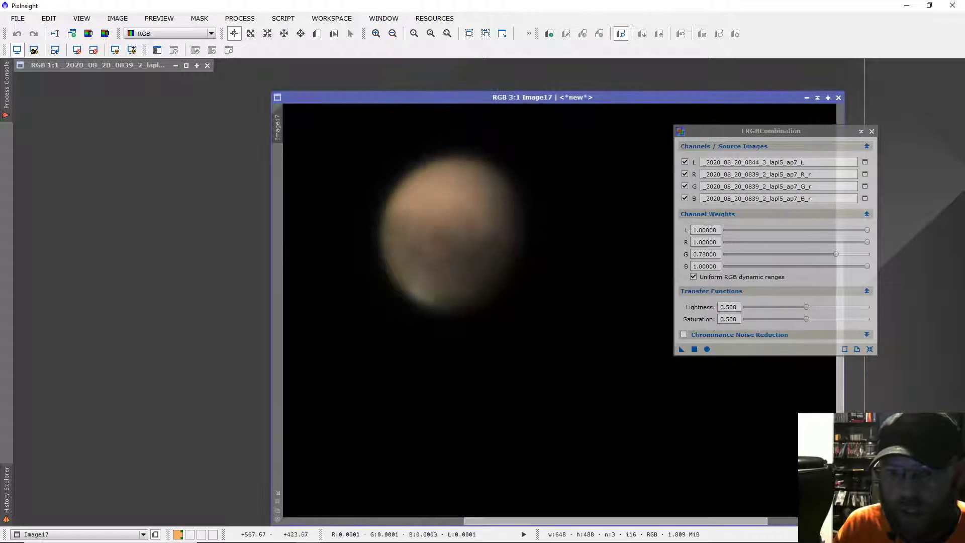
pyautogui.moveTo(527, 97); pyautogui.dragTo(392, 83)
pyautogui.scroll(-2, 512, 242)
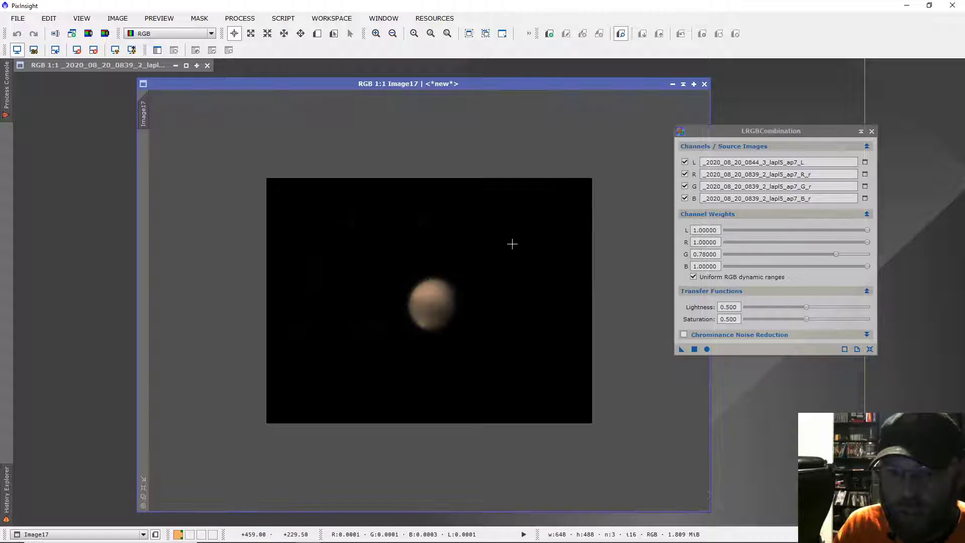
pyautogui.scroll(4, 512, 244)
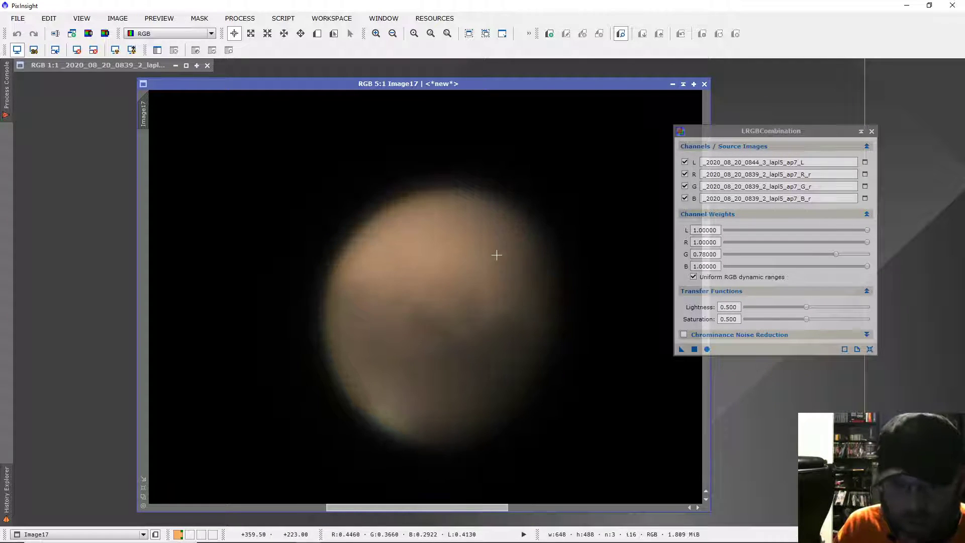
pyautogui.scroll(-3, 496, 255)
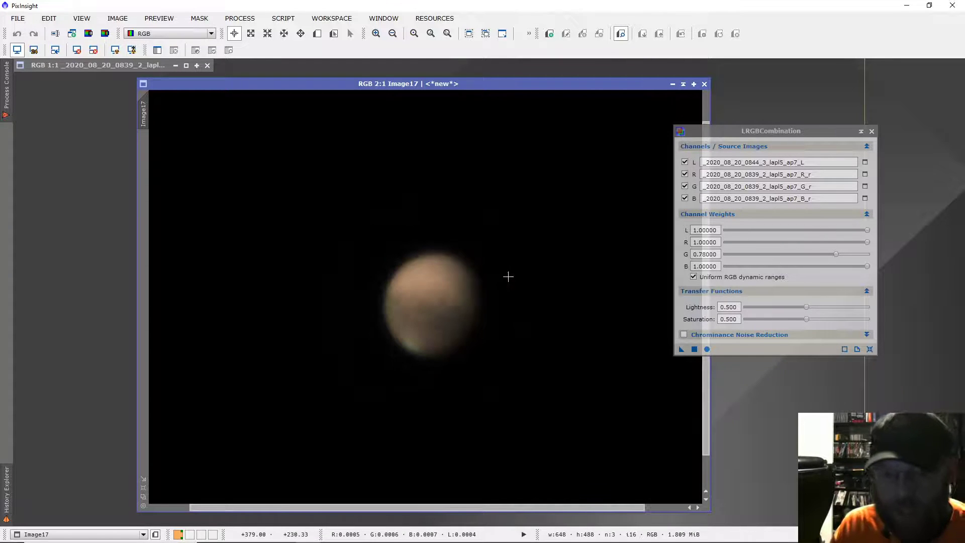
pyautogui.moveTo(450, 86); pyautogui.dragTo(328, 83)
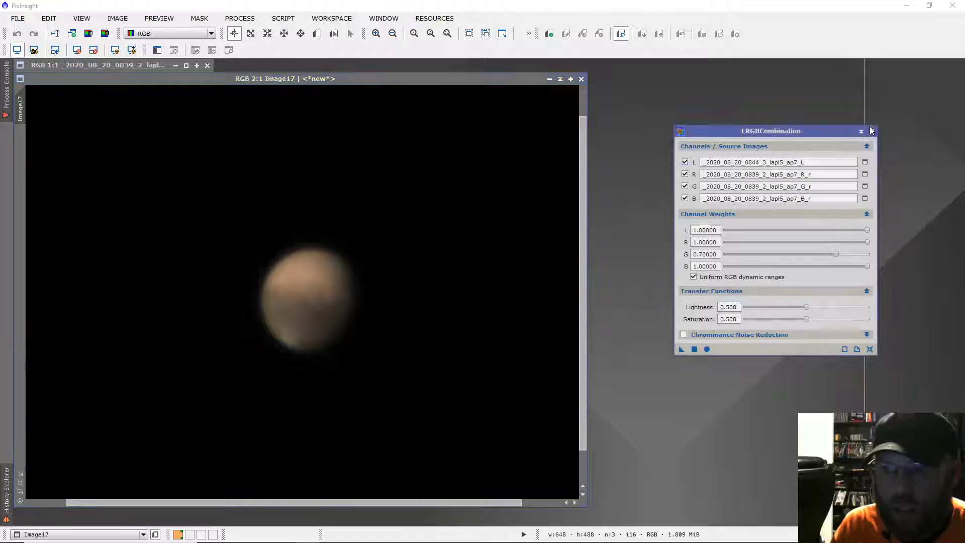
# Close LRGBCombination and open the MultiscaleLinearTransform process
pyautogui.click(871, 131)
pyautogui.click(245, 18)
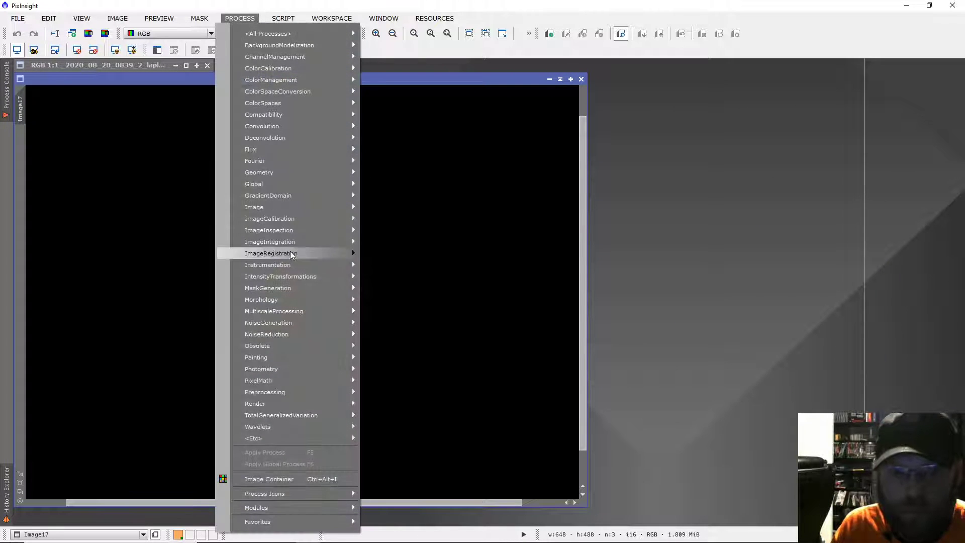
pyautogui.moveTo(332, 311)
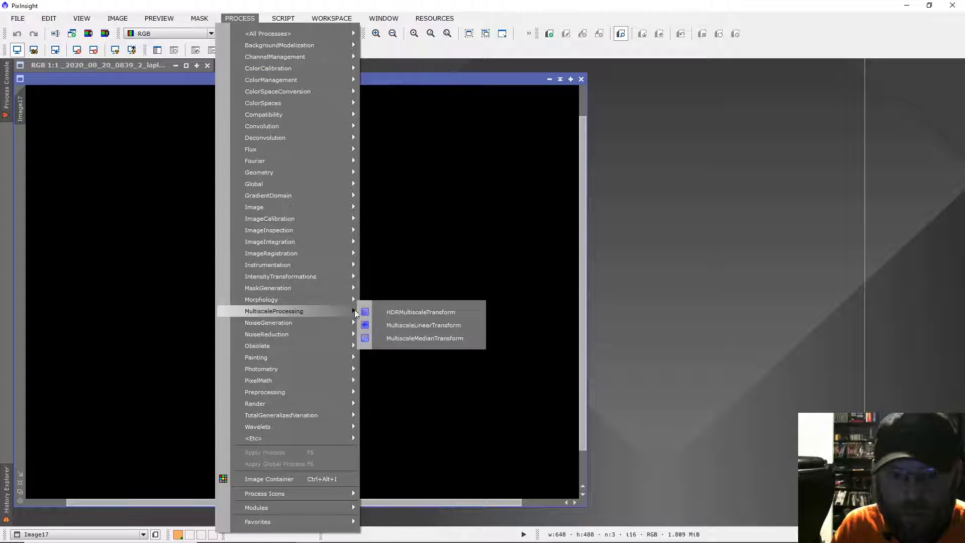
pyautogui.click(412, 324)
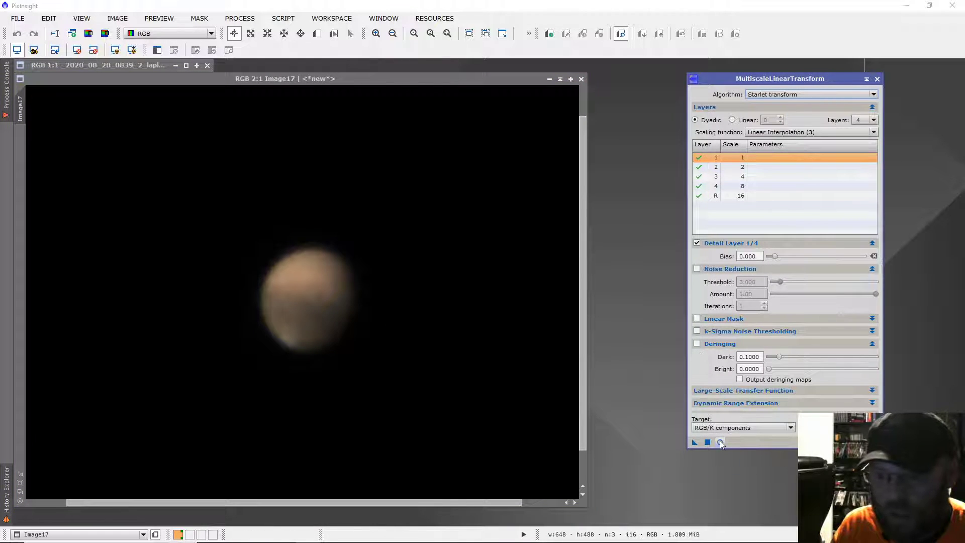
# With a real-time preview of the combined image, set the bias to 1.300 for detail layer 1, 0.500 for layer 2 and 0.600 for layer 3
pyautogui.click(719, 441)
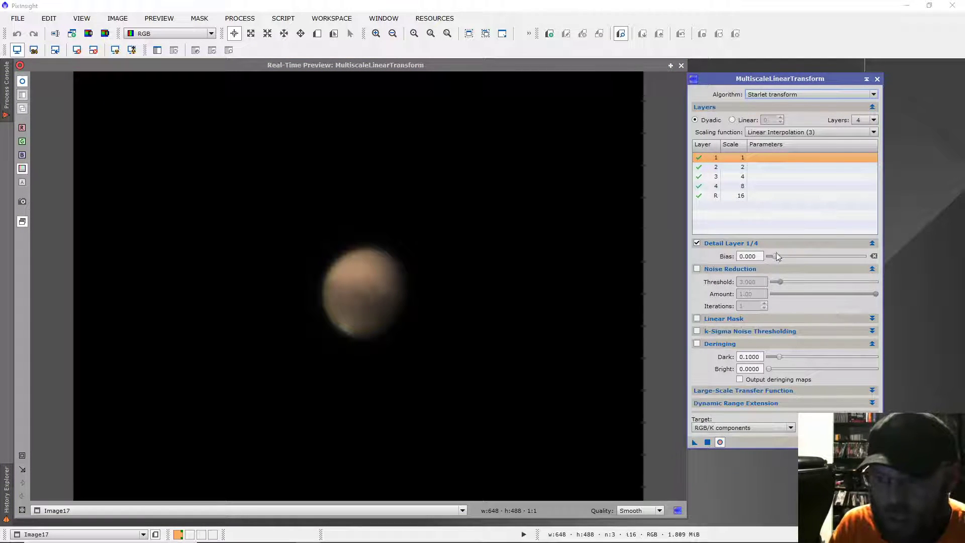
pyautogui.moveTo(776, 254); pyautogui.dragTo(783, 256)
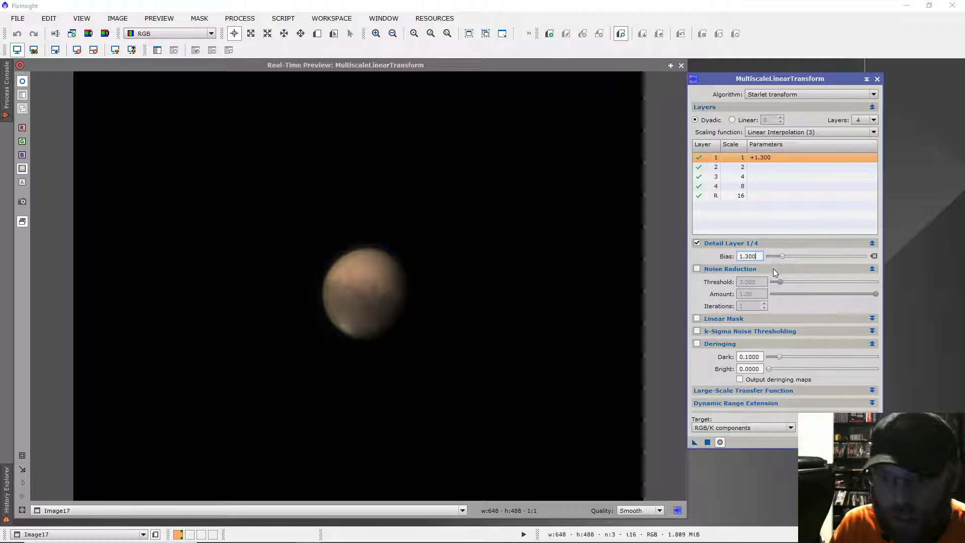
pyautogui.click(758, 166)
pyautogui.moveTo(775, 256); pyautogui.dragTo(777, 256)
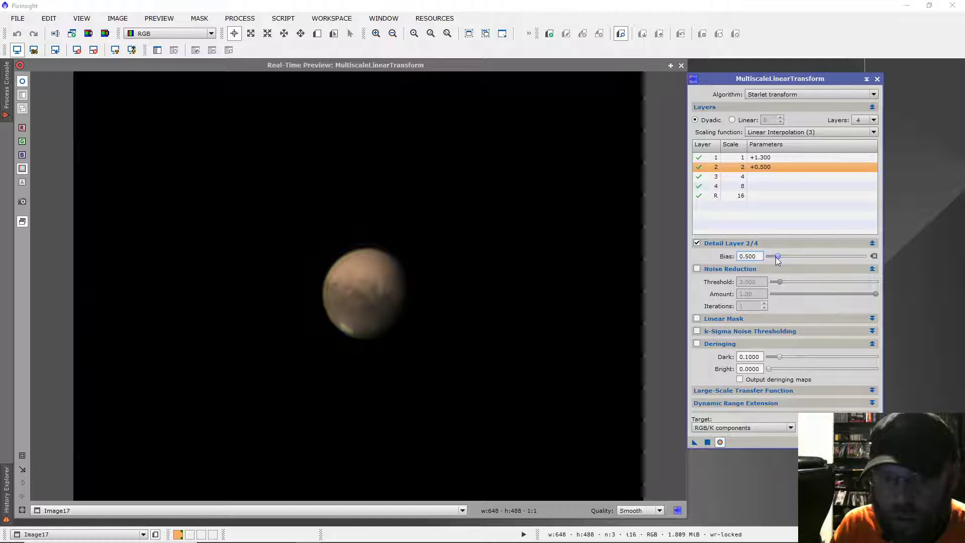
pyautogui.click(768, 177)
pyautogui.moveTo(776, 257); pyautogui.dragTo(780, 256)
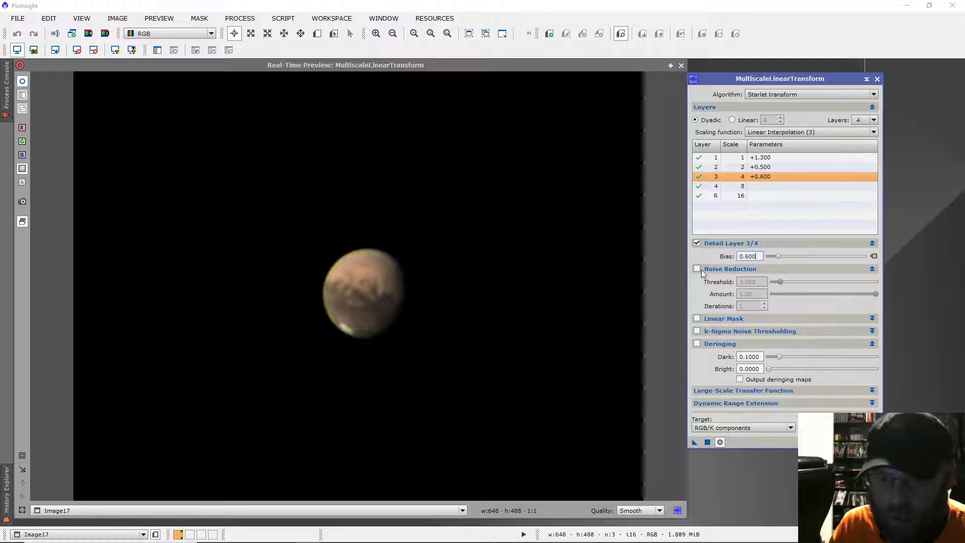
# Enable deringing with Dark 0.0000 and Bright 0.0400, apply the transform to the combined image, and close the real-time preview
pyautogui.click(697, 343)
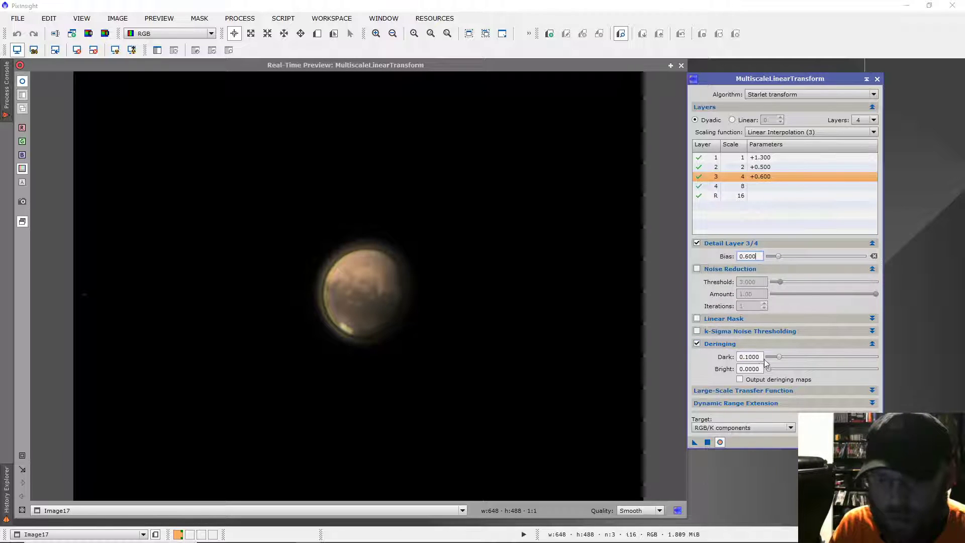
pyautogui.moveTo(779, 356)
pyautogui.mouseDown()
pyautogui.moveTo(763, 358)
pyautogui.moveTo(772, 368)
pyautogui.mouseUp()
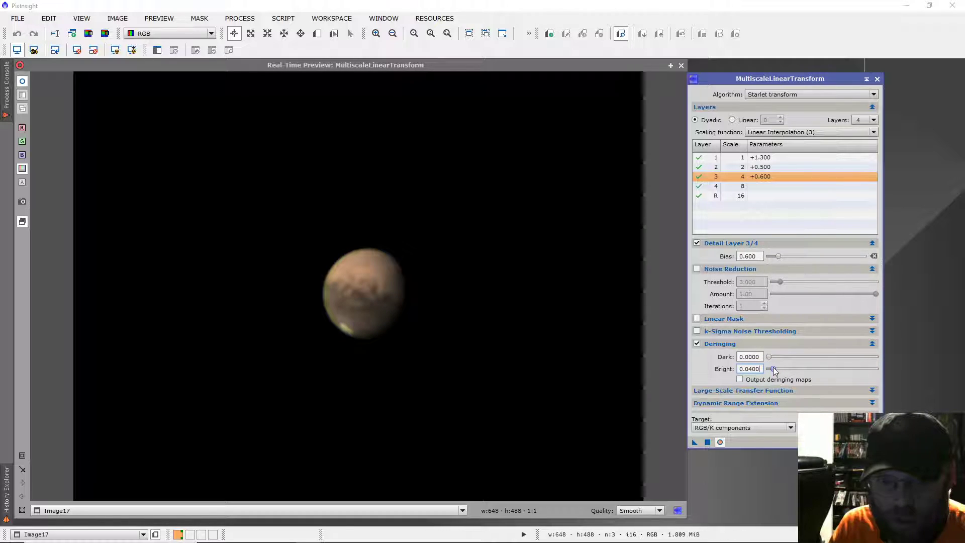
pyautogui.moveTo(774, 370); pyautogui.dragTo(773, 370)
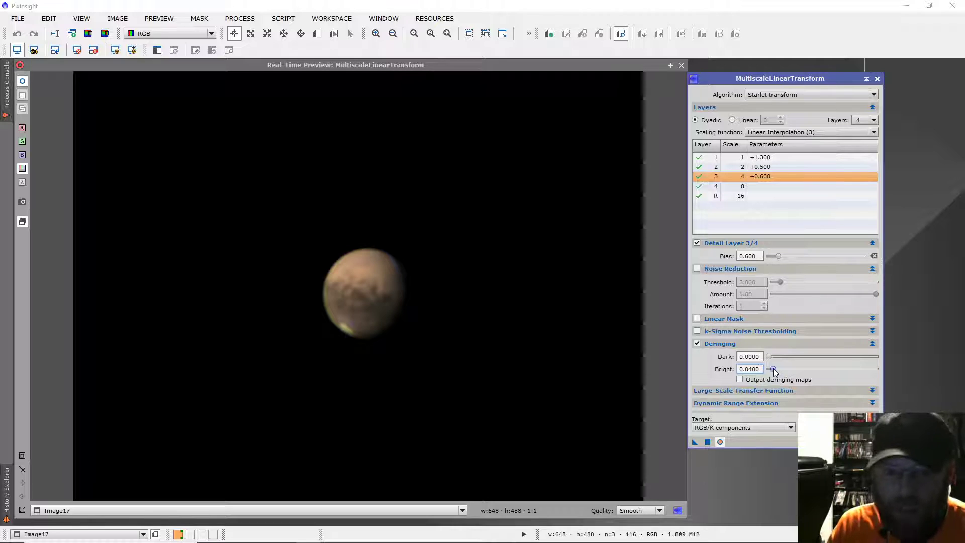
pyautogui.click(709, 441)
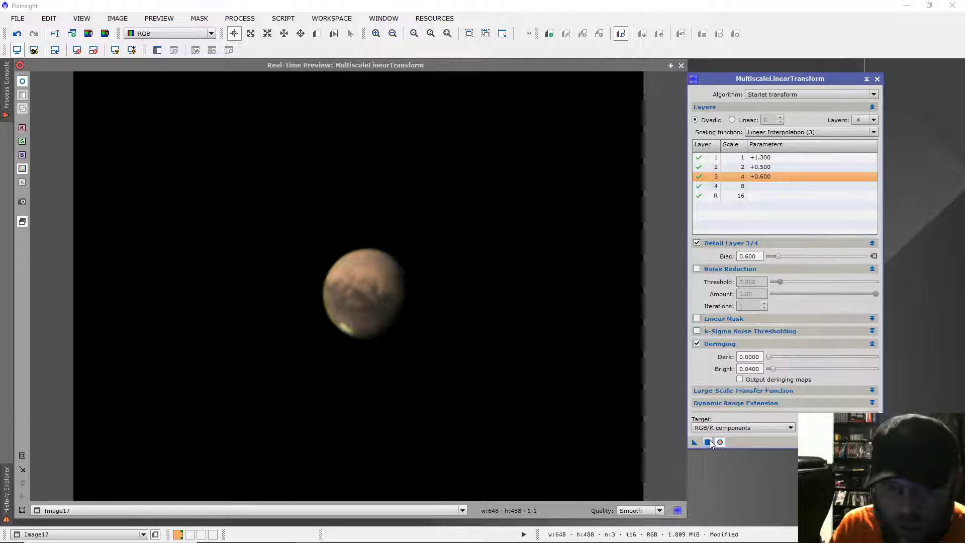
pyautogui.click(681, 65)
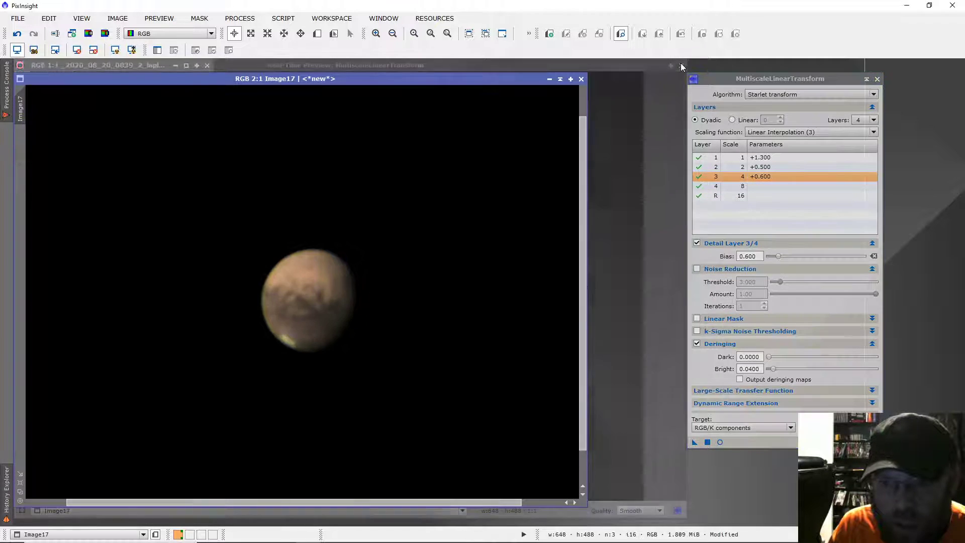
# Examine the sharpened surface detail and the limb of Mars in the combined image at several magnifications
pyautogui.scroll(-1, 333, 319)
pyautogui.scroll(3, 337, 319)
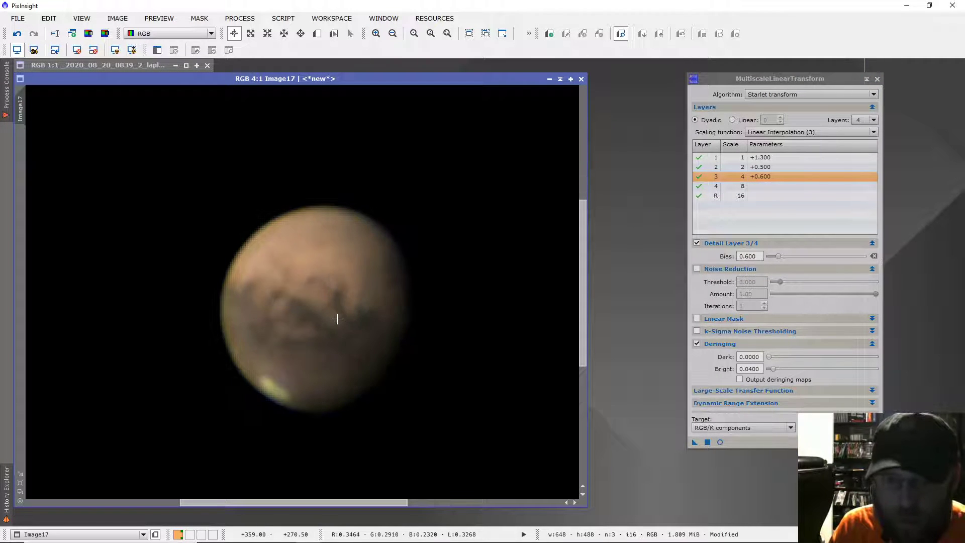
pyautogui.scroll(1, 337, 319)
pyautogui.scroll(-1, 337, 318)
pyautogui.scroll(1, 337, 319)
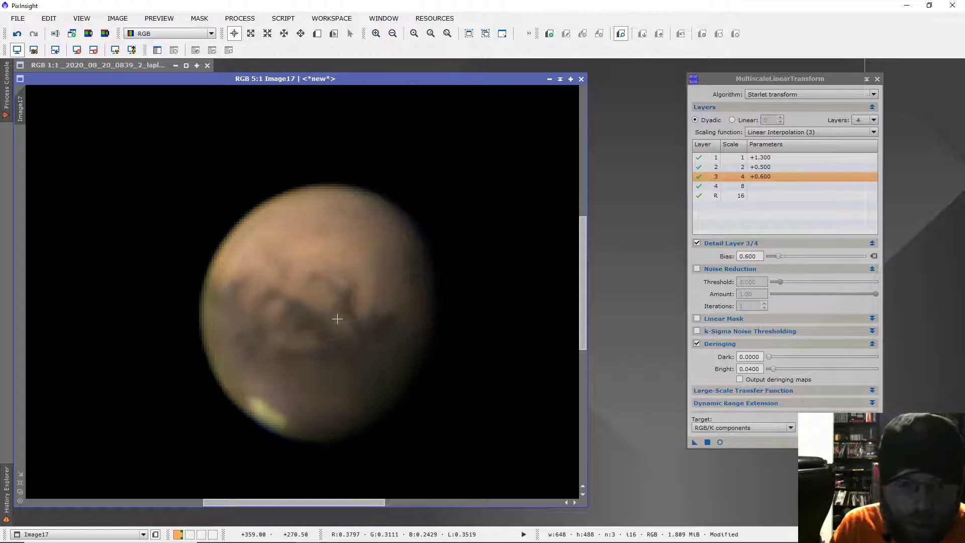
pyautogui.scroll(-1, 173, 283)
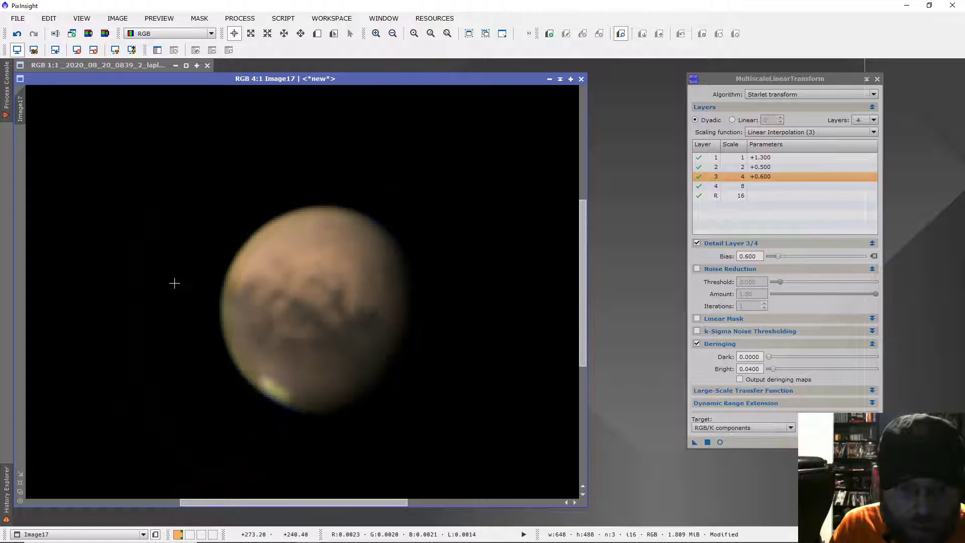
pyautogui.scroll(1, 187, 289)
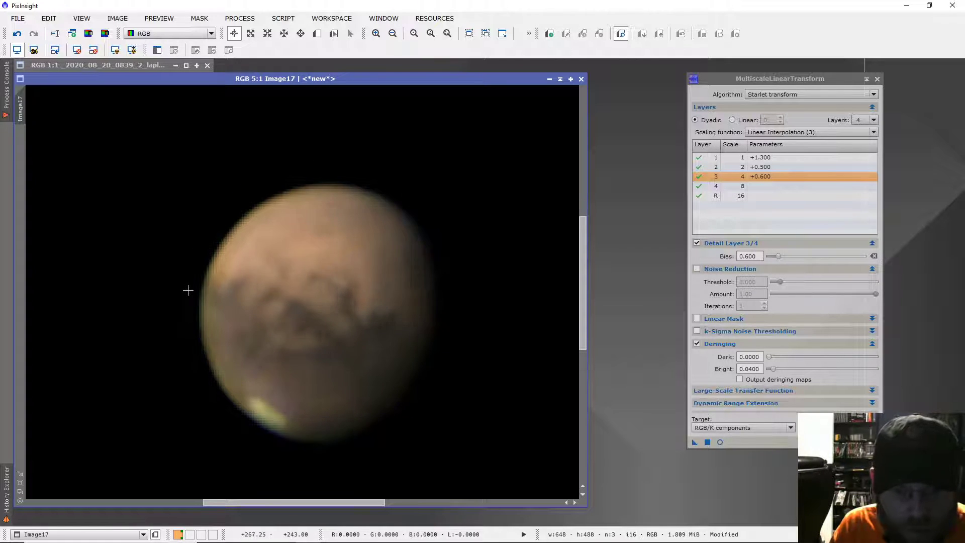
pyautogui.scroll(1, 188, 290)
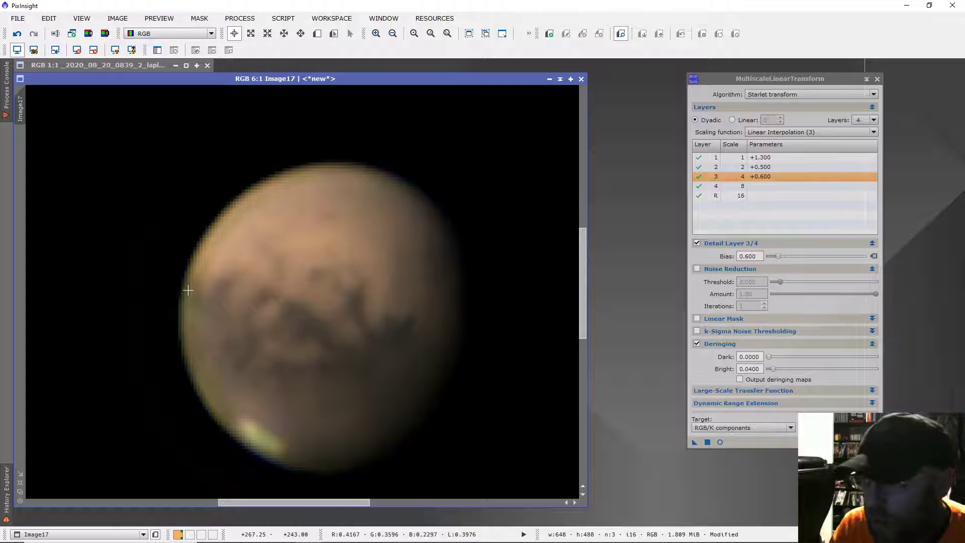
pyautogui.scroll(-2, 188, 290)
pyautogui.scroll(-1, 188, 290)
pyautogui.scroll(1, 188, 290)
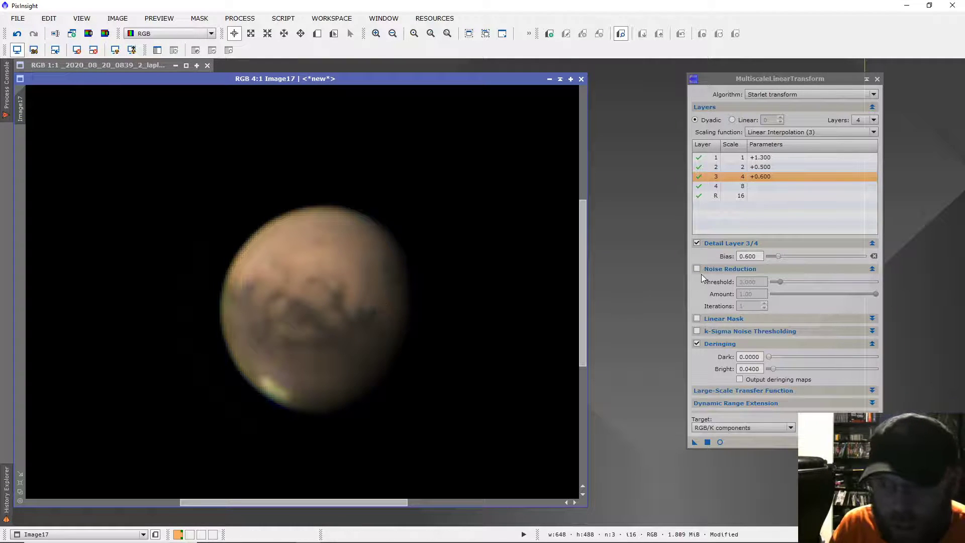
# Reset the transform, set detail layer 1's bias to -1.000 in a real-time preview, apply it to Image17, and inspect the smoothed planet
pyautogui.click(722, 441)
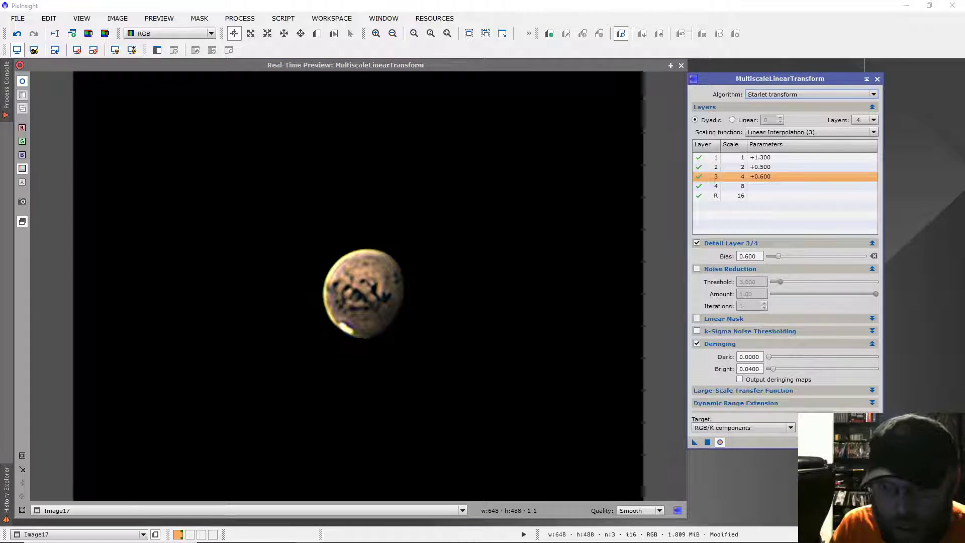
pyautogui.click(874, 441)
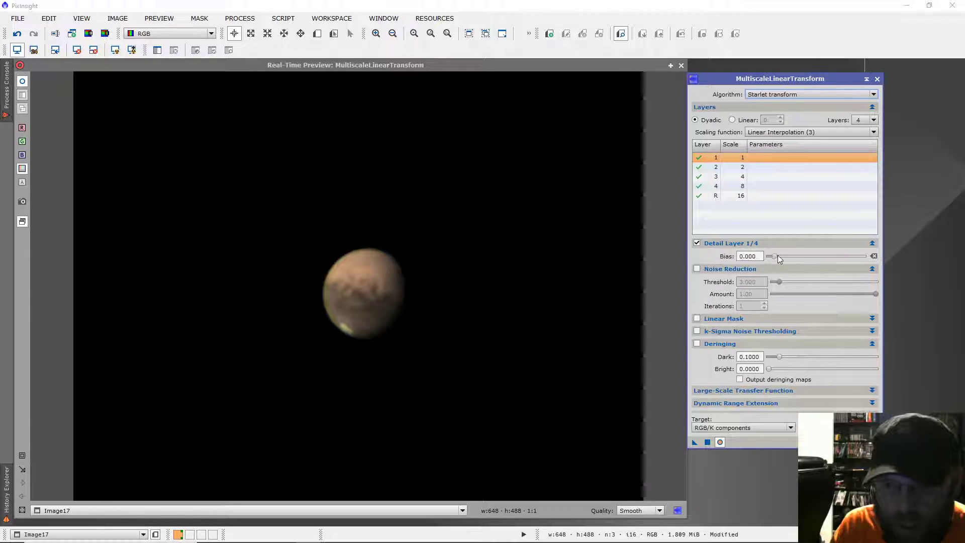
pyautogui.moveTo(775, 257); pyautogui.dragTo(770, 256)
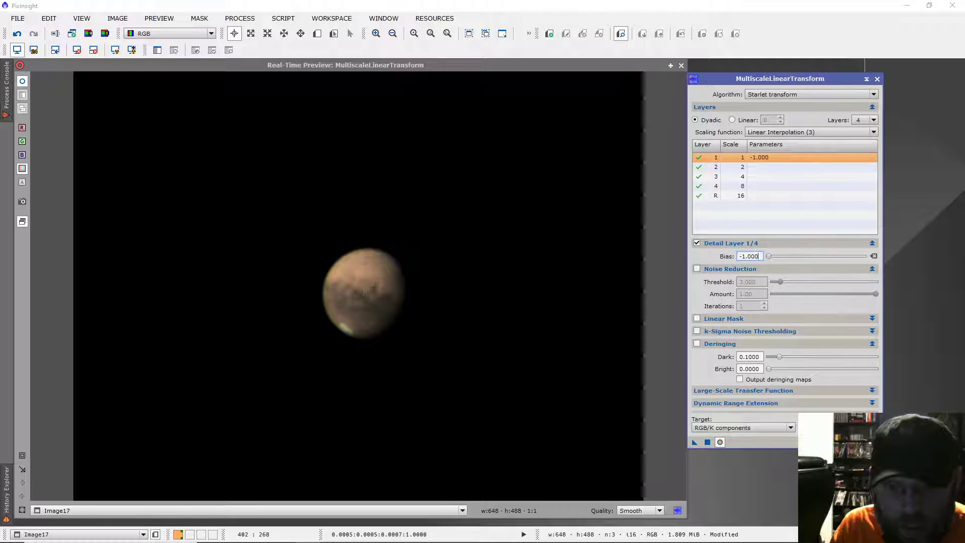
pyautogui.click(719, 442)
pyautogui.click(719, 442)
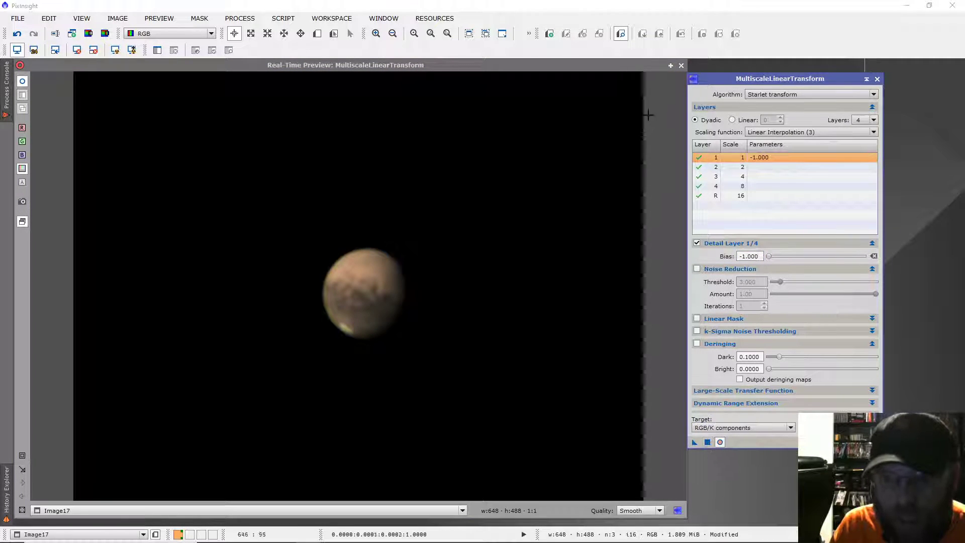
pyautogui.click(681, 65)
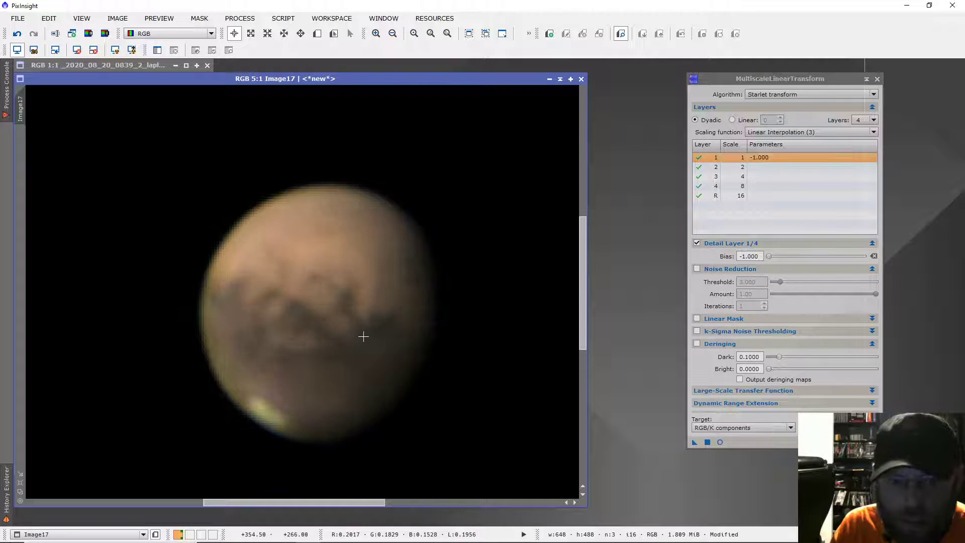
pyautogui.scroll(-2, 364, 336)
pyautogui.scroll(1, 363, 336)
pyautogui.scroll(-1, 363, 336)
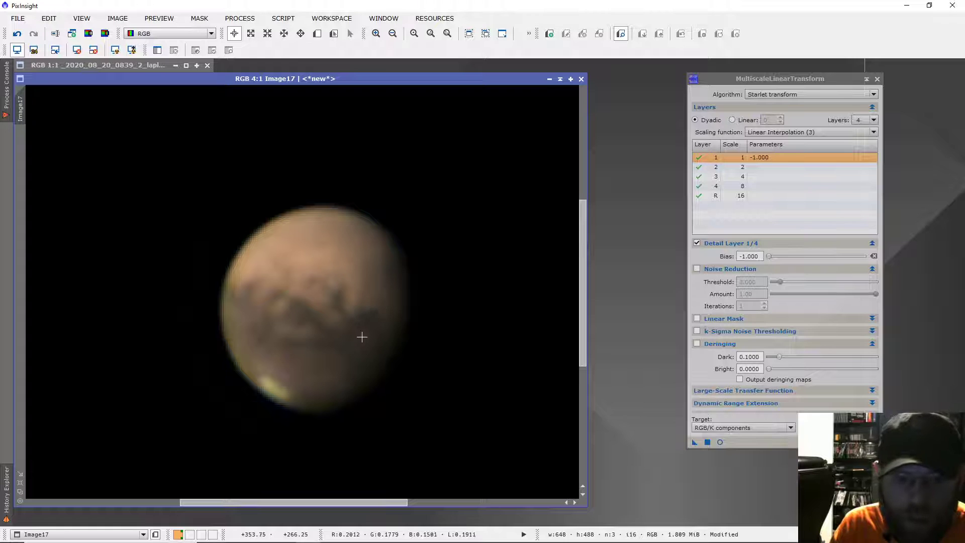
# Expand the original colour image _2020_08_20_0839_2_lapl5_ap7, place it beside the combined image, and view its planet at 3:1
pyautogui.click(153, 66)
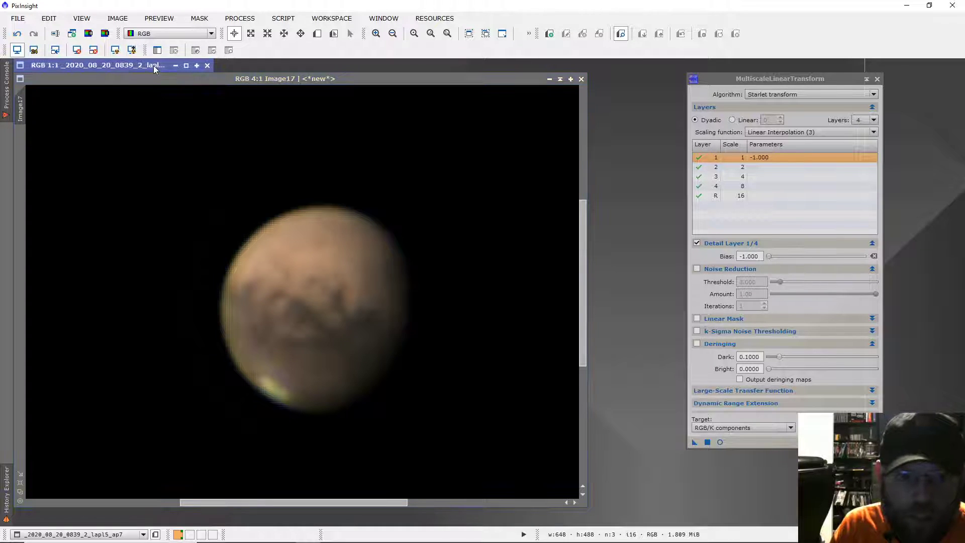
pyautogui.click(183, 65)
pyautogui.moveTo(182, 66); pyautogui.dragTo(538, 142)
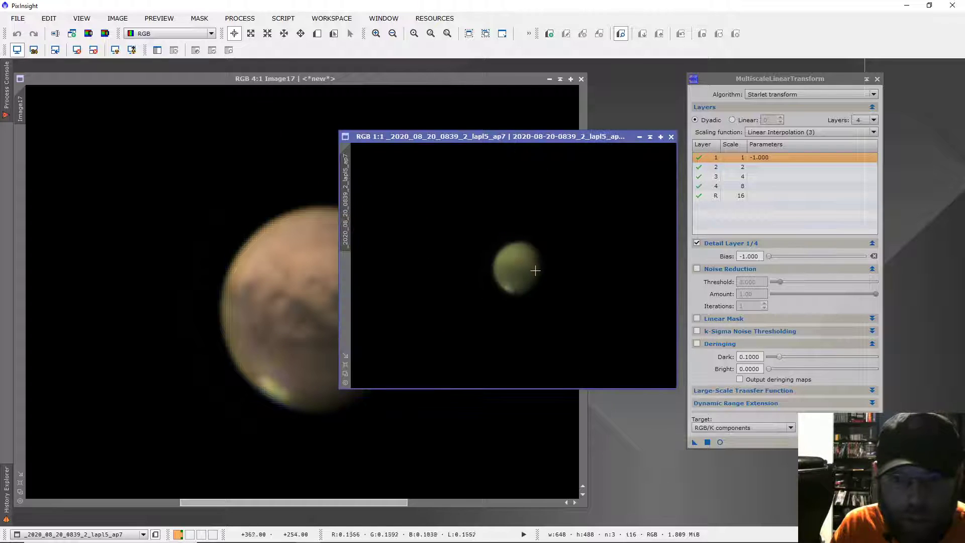
pyautogui.scroll(1, 536, 271)
pyautogui.scroll(1, 536, 272)
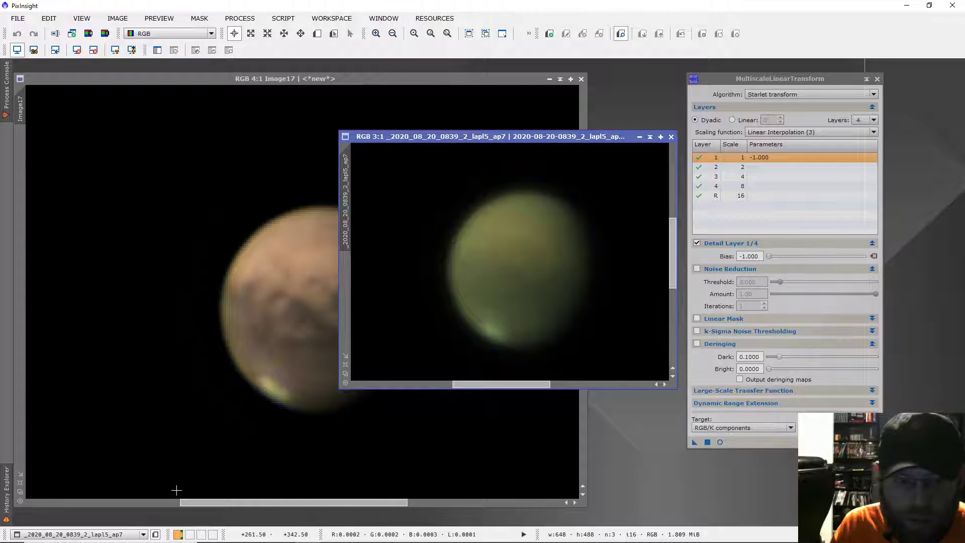
# Show the processing history of Image17 in the History Explorer
pyautogui.click(107, 502)
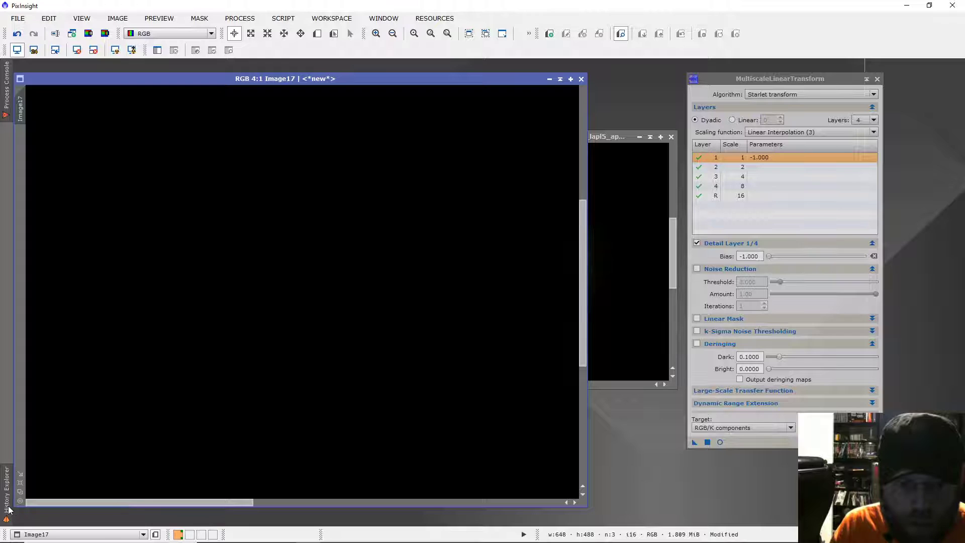
pyautogui.click(7, 490)
pyautogui.click(52, 519)
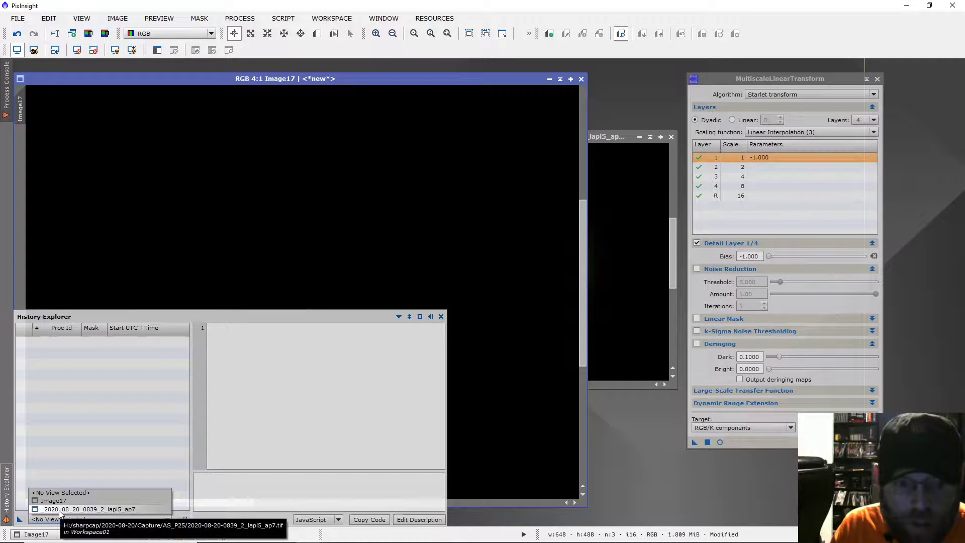
pyautogui.click(59, 501)
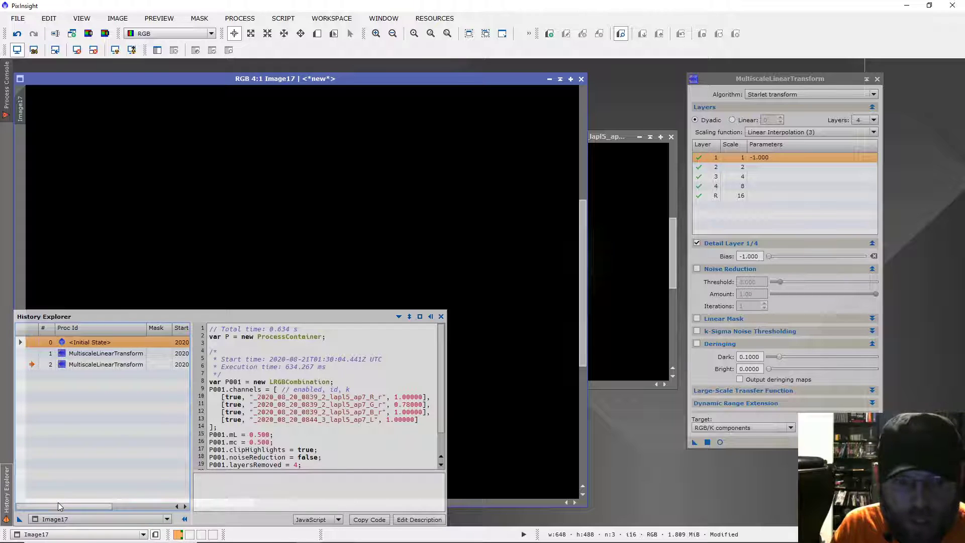
# Move the original colour image and the MultiscaleLinearTransform window clear of the history, and enlarge the image's window
pyautogui.moveTo(604, 136); pyautogui.dragTo(668, 134)
pyautogui.moveTo(766, 78); pyautogui.dragTo(869, 73)
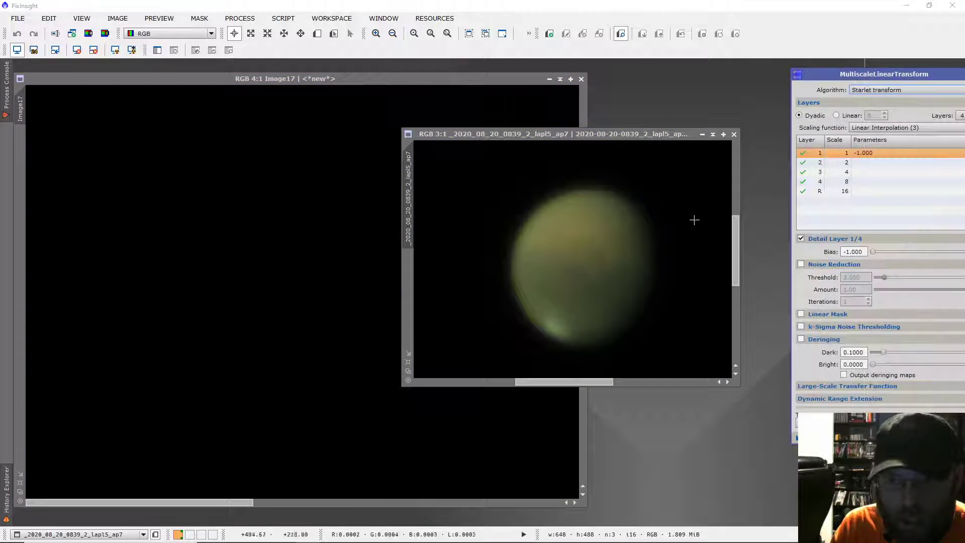
pyautogui.moveTo(741, 386); pyautogui.dragTo(799, 484)
# Apply both MultiscaleLinearTransform steps from Image17's history, in order, to the original colour image
pyautogui.moveTo(1, 524)
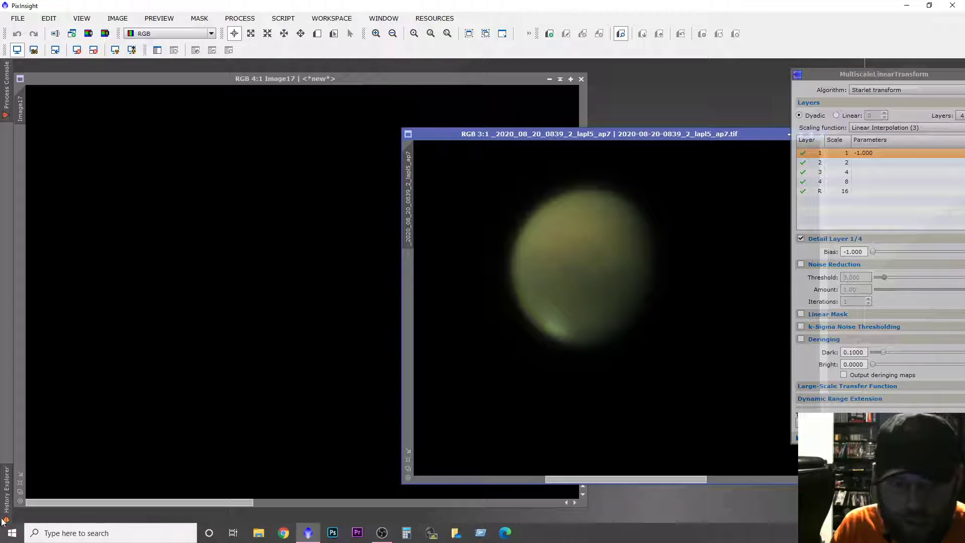
pyautogui.click(6, 490)
pyautogui.moveTo(63, 354); pyautogui.dragTo(495, 340)
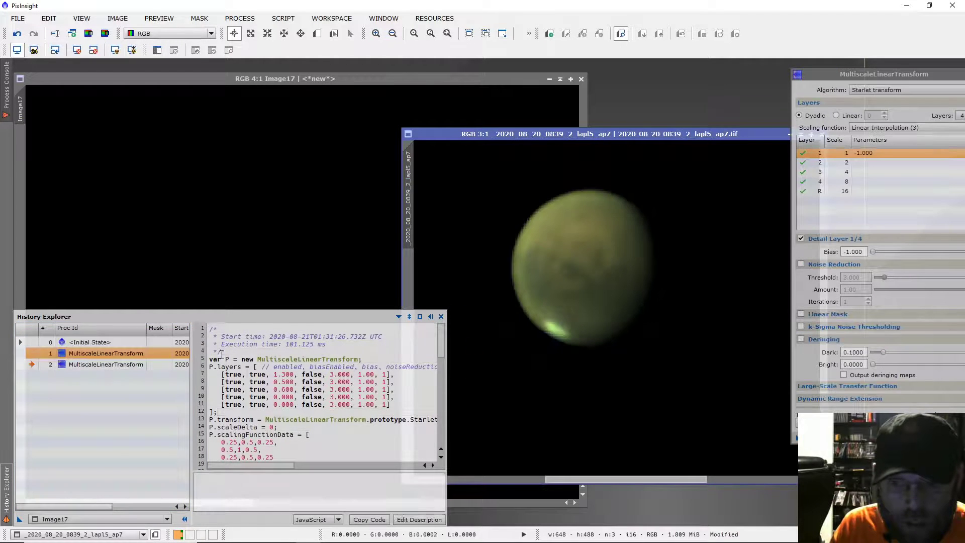
pyautogui.click(101, 363)
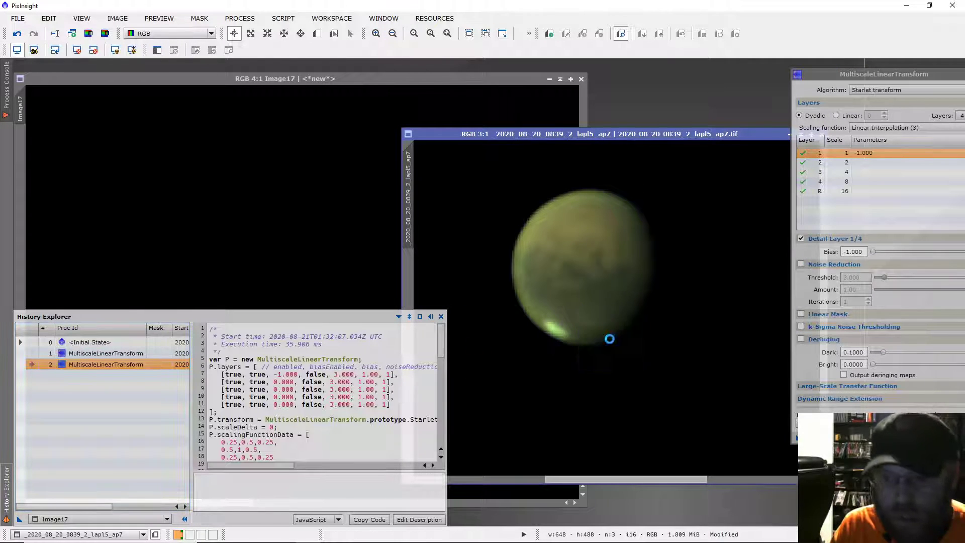
# View Image17 and the original colour image at 5:1, with the two planets side by side
pyautogui.click(359, 88)
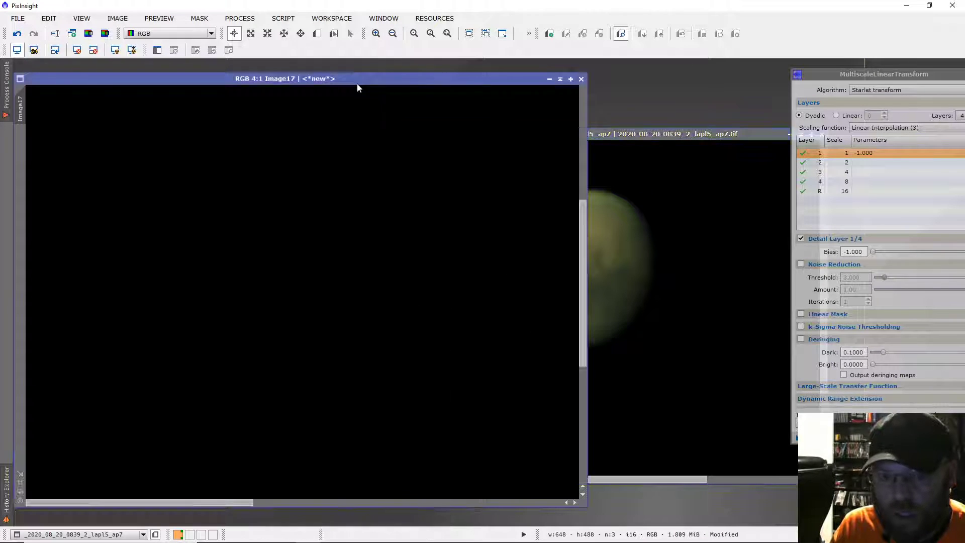
pyautogui.scroll(-1, 335, 246)
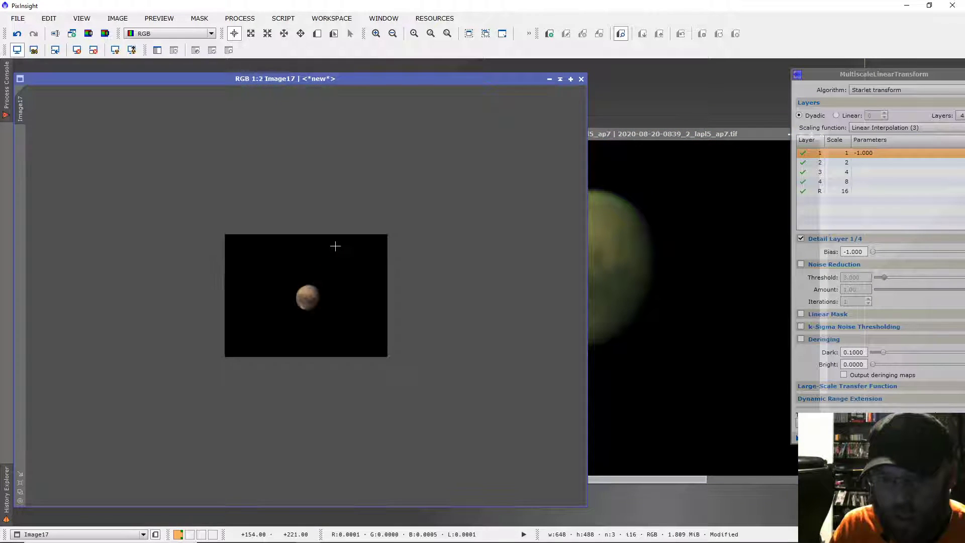
pyautogui.scroll(3, 319, 305)
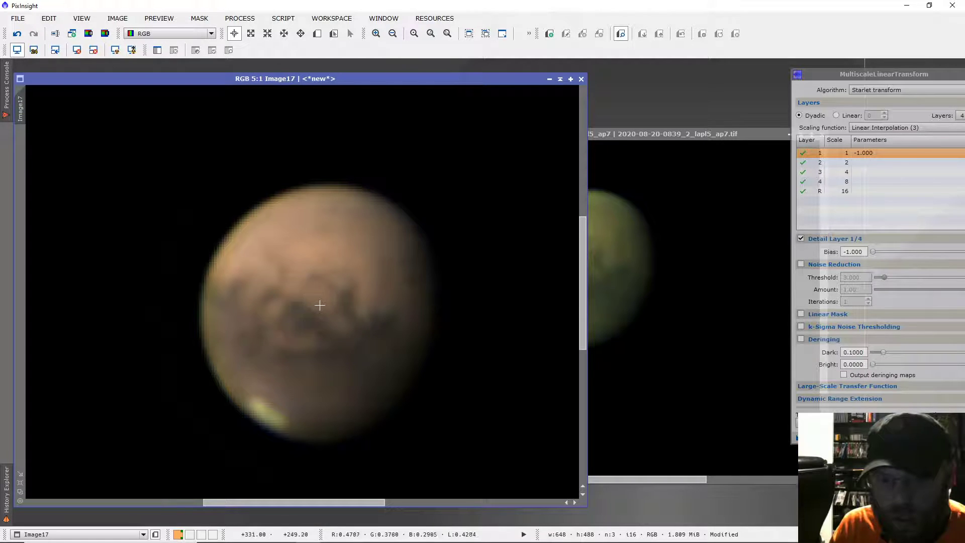
pyautogui.click(642, 155)
pyautogui.scroll(-3, 629, 259)
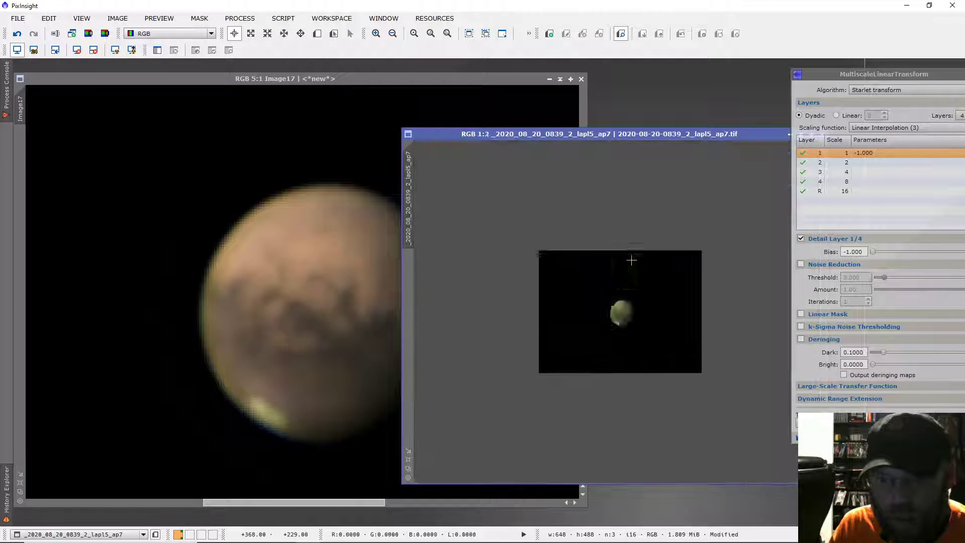
pyautogui.scroll(6, 631, 260)
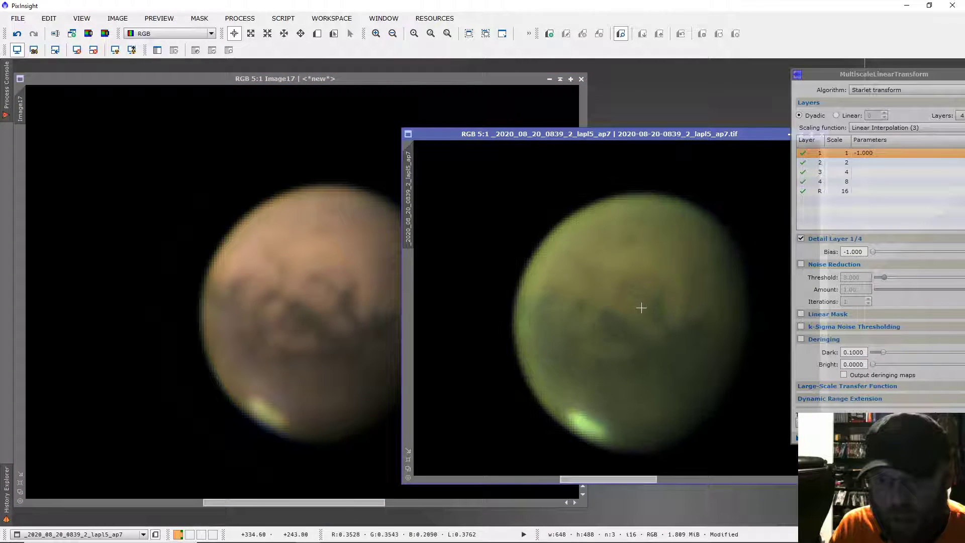
pyautogui.moveTo(562, 135); pyautogui.dragTo(607, 127)
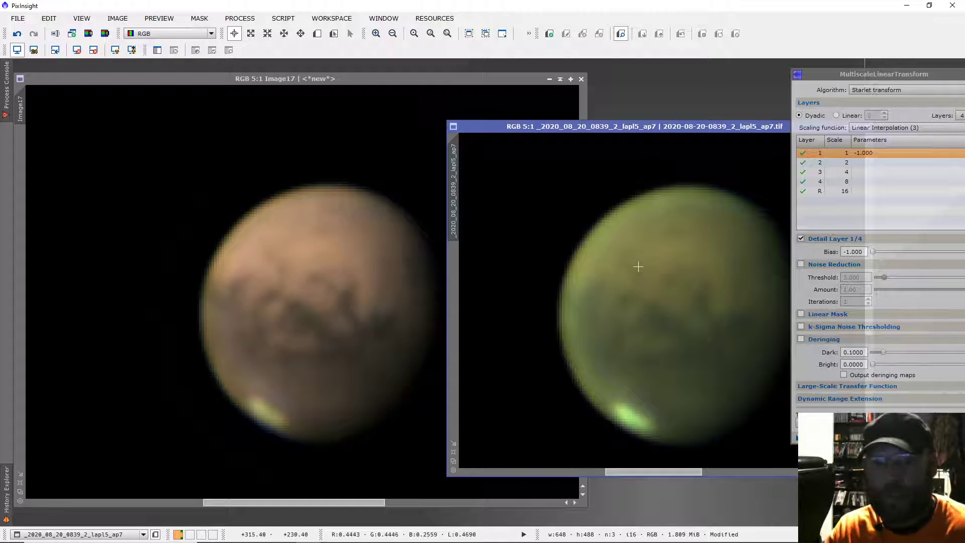
# Reduce the original colour image's green with CurvesTransformation, resetting the curves and lowering the green channel to output 0.34109 at input 0.42784
pyautogui.click(240, 18)
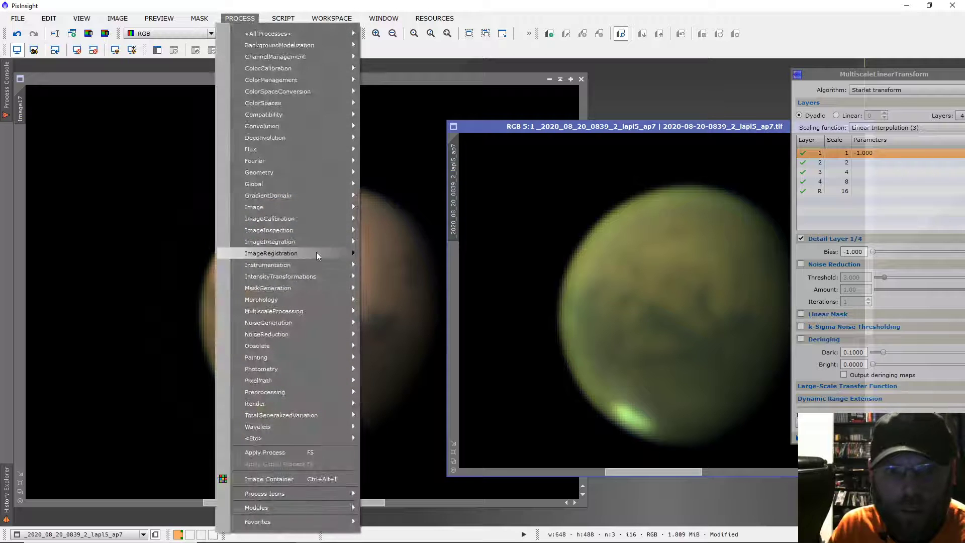
pyautogui.moveTo(312, 276)
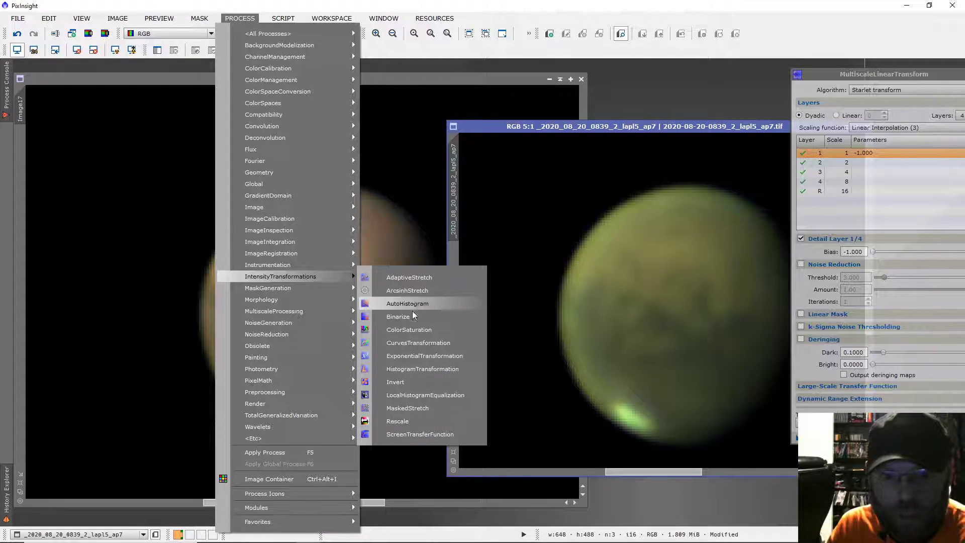
pyautogui.click(417, 339)
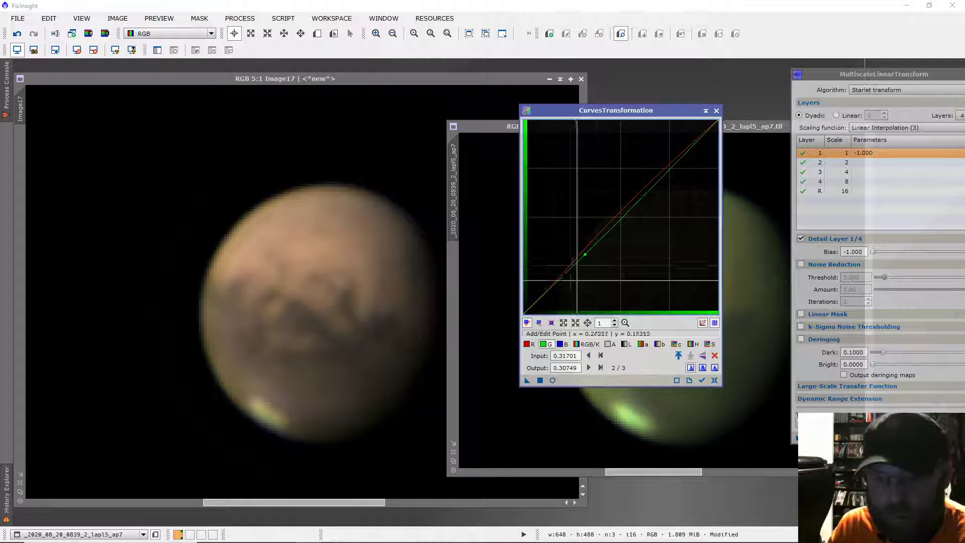
pyautogui.click(713, 379)
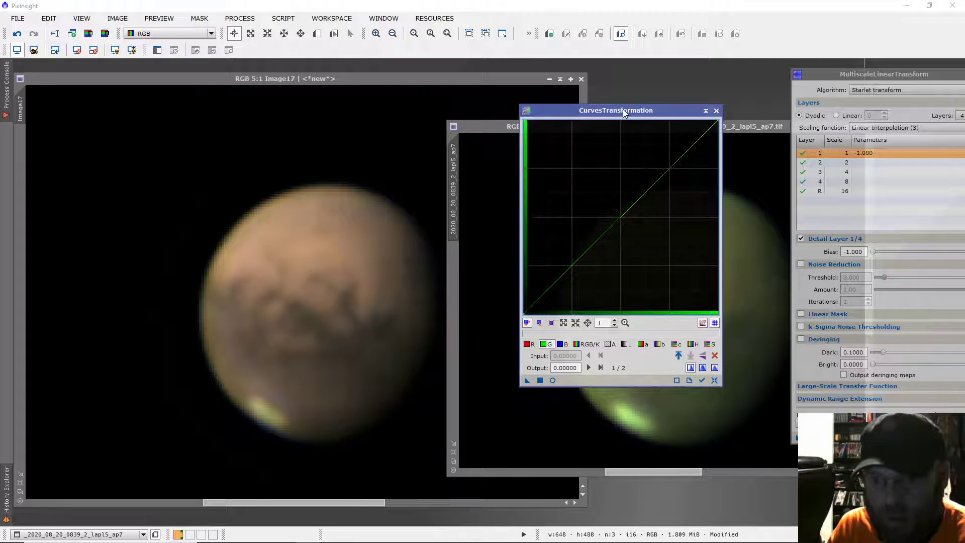
pyautogui.moveTo(623, 109); pyautogui.dragTo(480, 89)
pyautogui.click(410, 360)
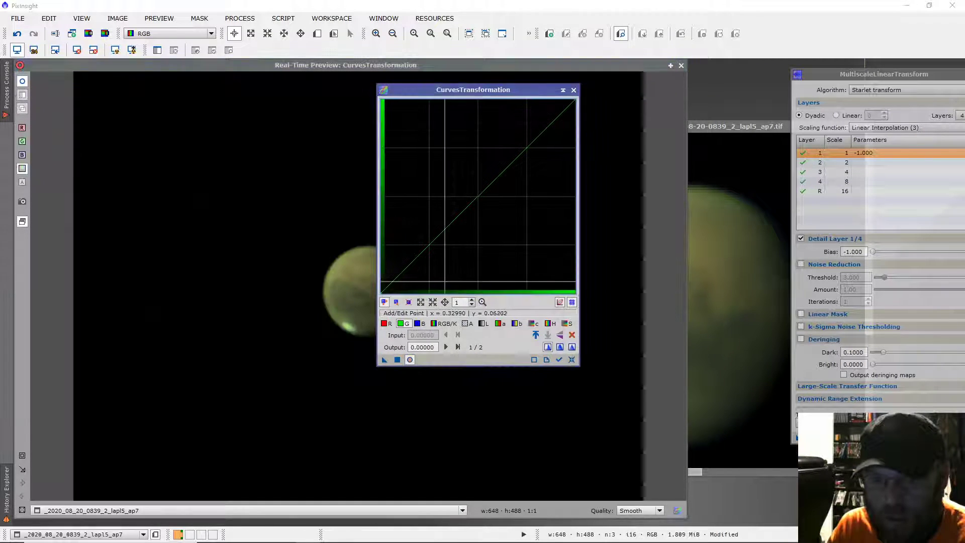
pyautogui.moveTo(455, 221); pyautogui.dragTo(464, 227)
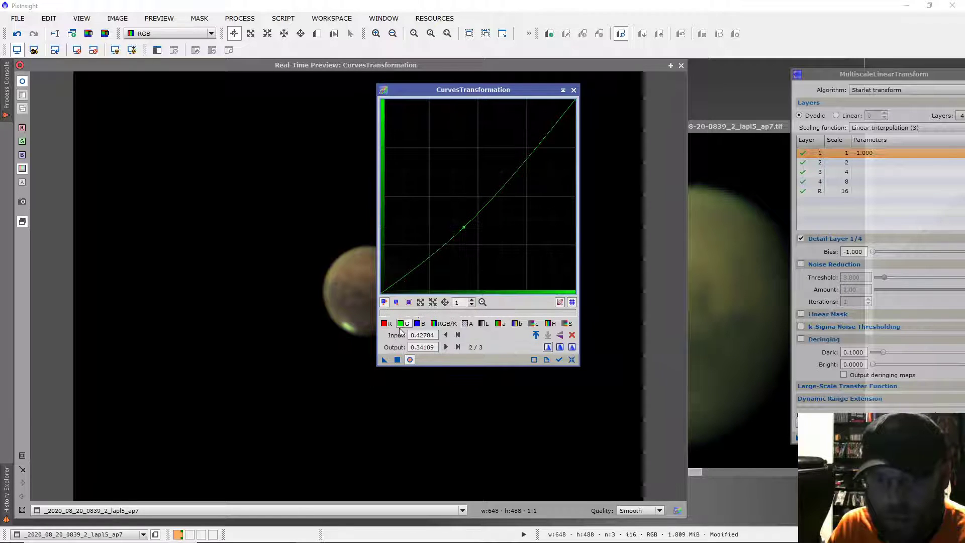
pyautogui.click(397, 360)
pyautogui.click(574, 90)
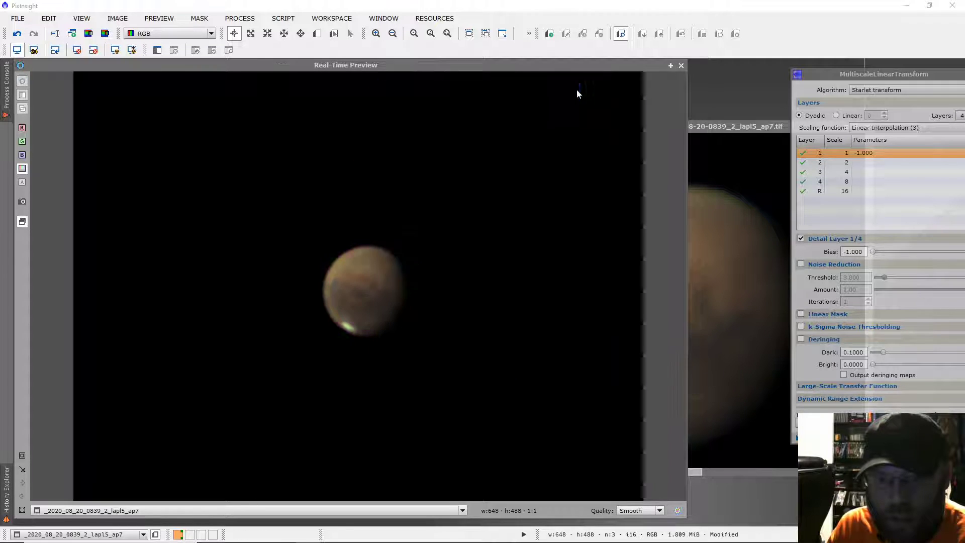
pyautogui.click(681, 66)
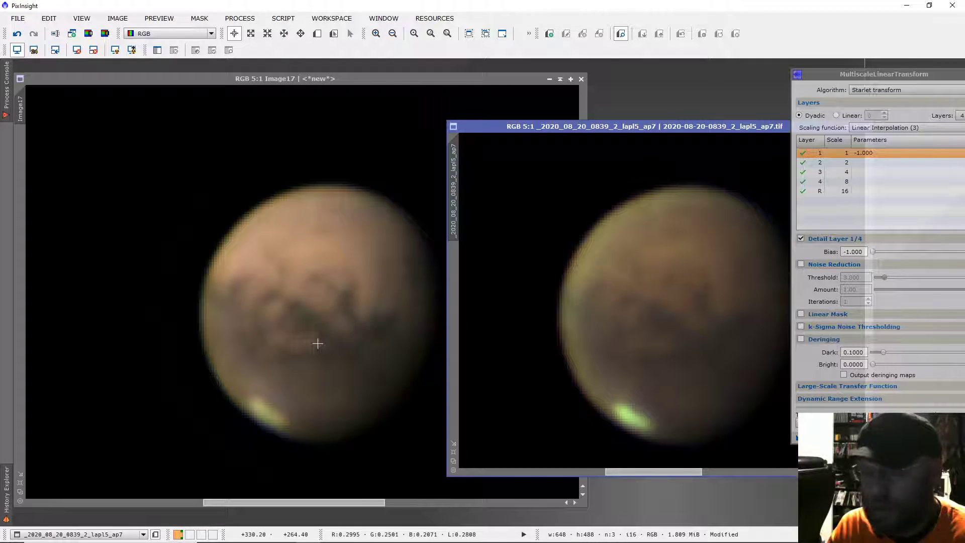
# Examine Image17's surface detail at several magnifications against the green-corrected original colour image
pyautogui.scroll(1, 621, 346)
pyautogui.scroll(1, 621, 346)
pyautogui.scroll(-1, 620, 346)
pyautogui.scroll(-1, 365, 345)
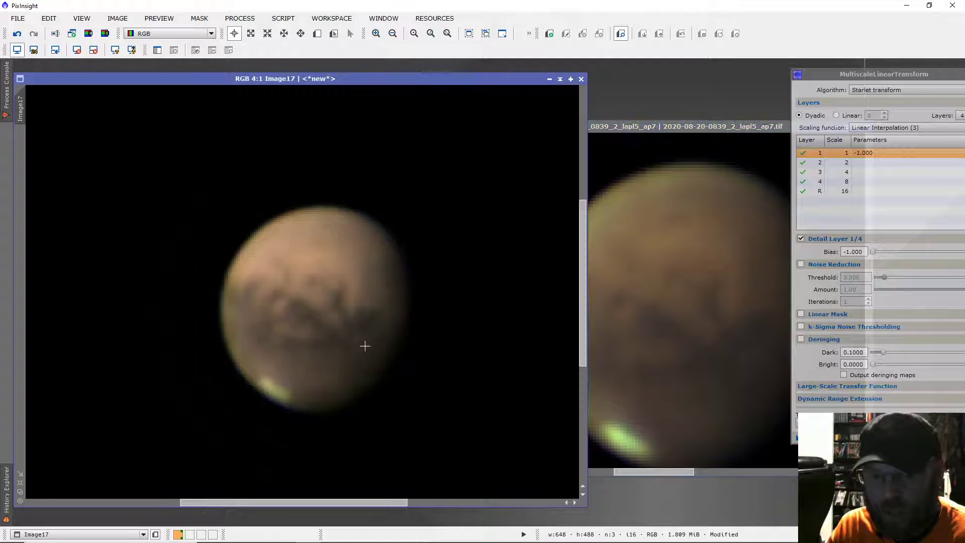
pyautogui.scroll(-3, 365, 345)
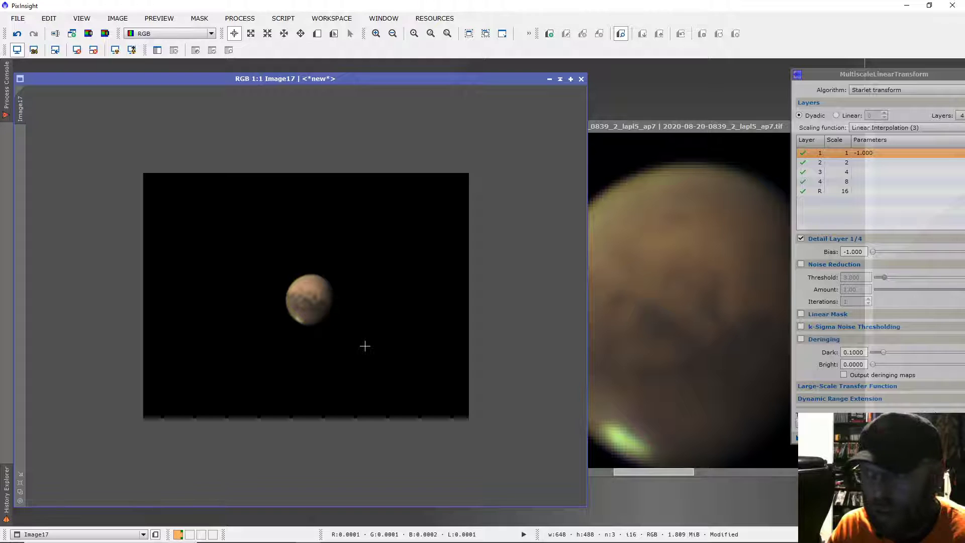
pyautogui.scroll(1, 365, 346)
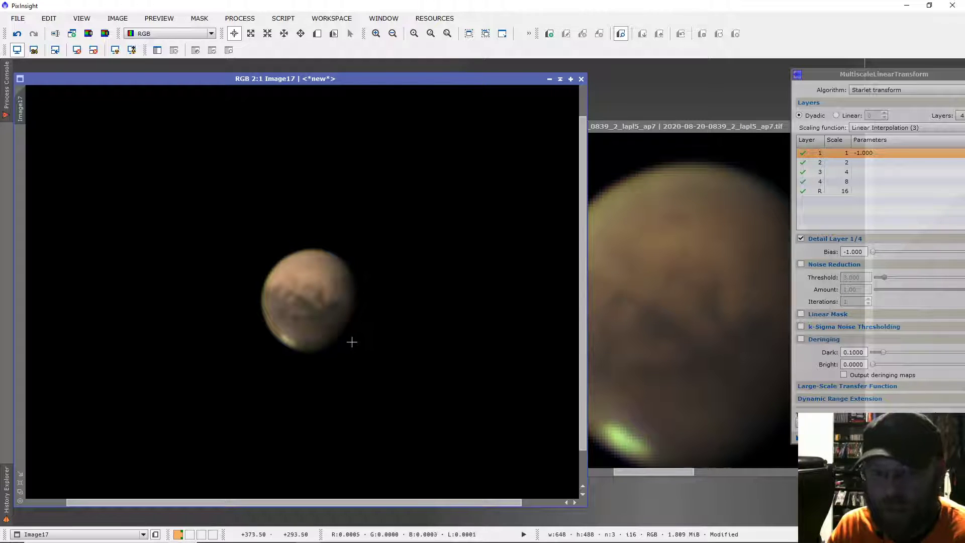
pyautogui.scroll(1, 353, 342)
pyautogui.scroll(1, 348, 341)
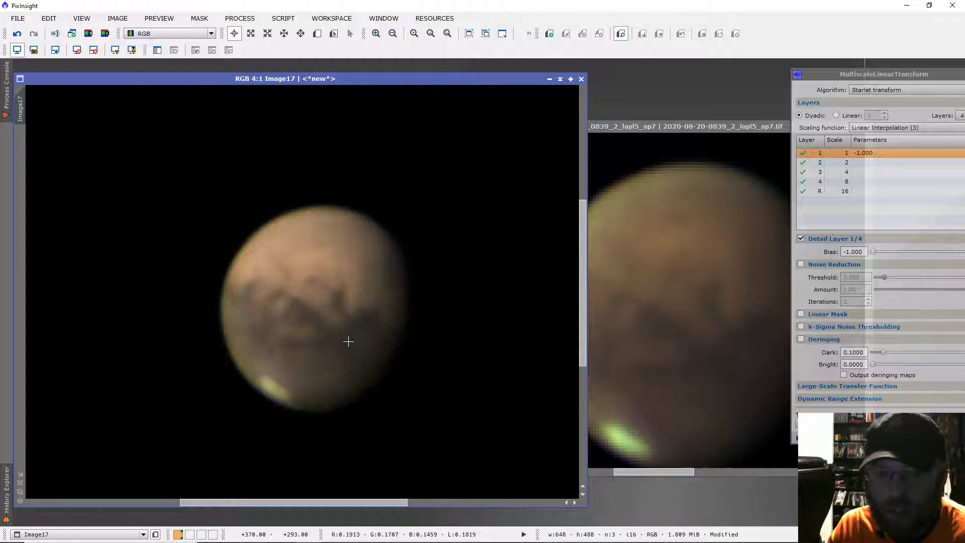
pyautogui.scroll(1, 348, 341)
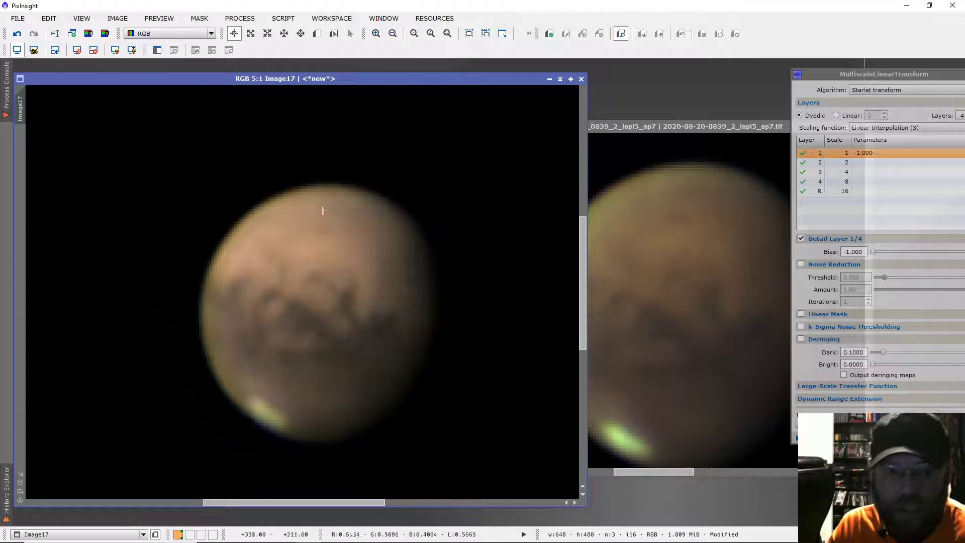
# Set up ColorSaturation with a real-time preview of Image17 and raise the saturation of all hues to about 0.43
pyautogui.click(238, 20)
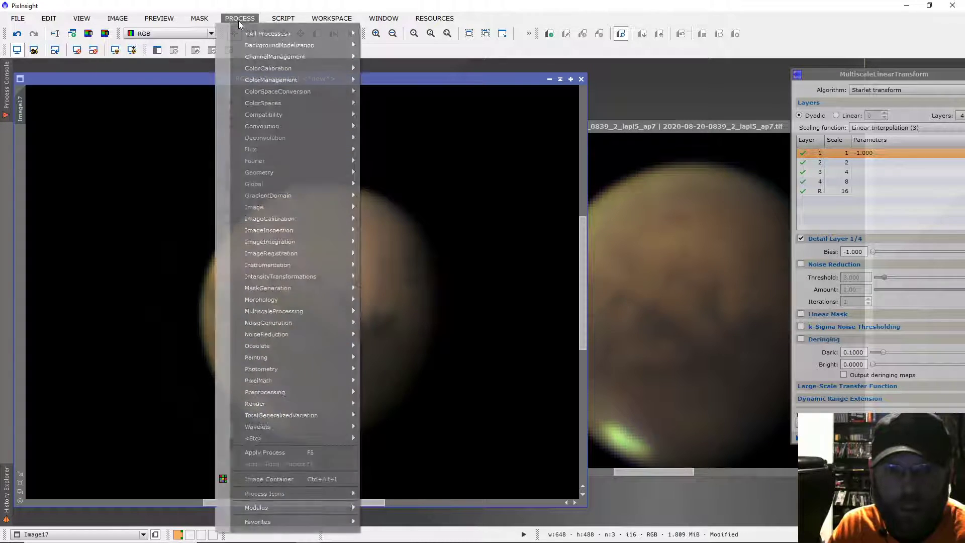
pyautogui.moveTo(309, 277)
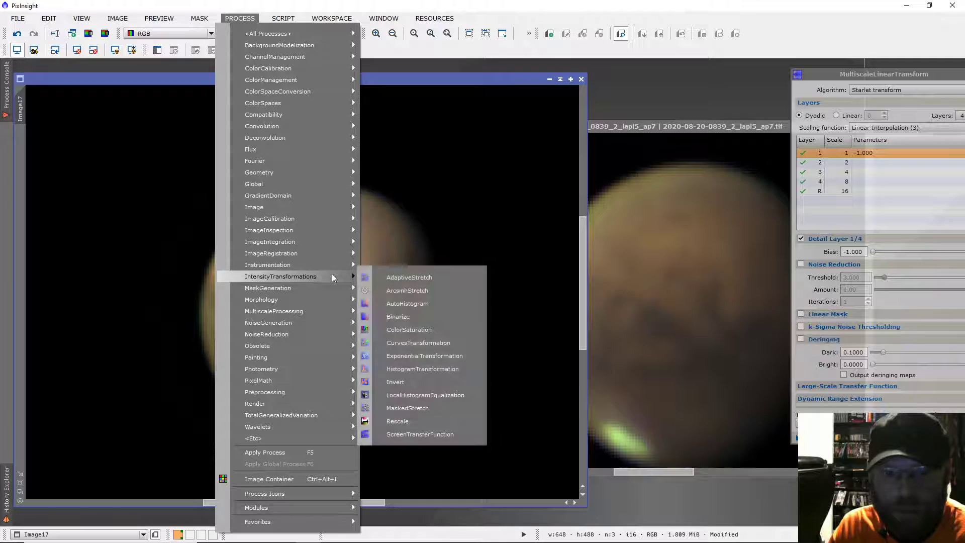
pyautogui.click(445, 324)
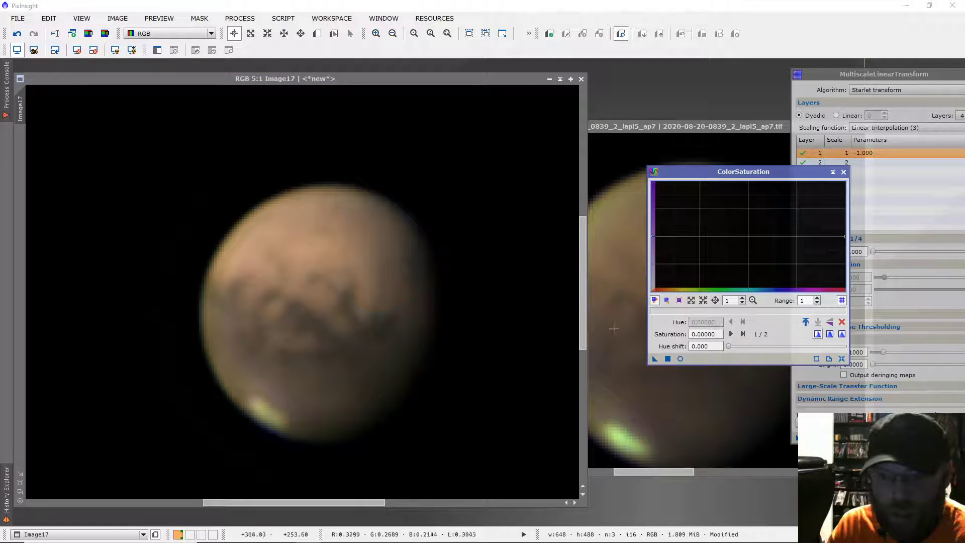
pyautogui.click(680, 358)
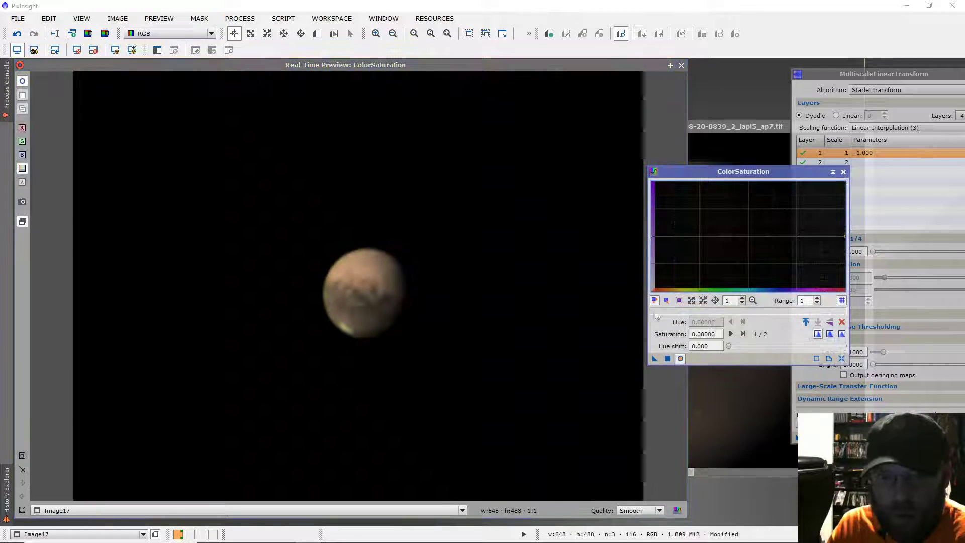
pyautogui.moveTo(652, 233); pyautogui.dragTo(652, 212)
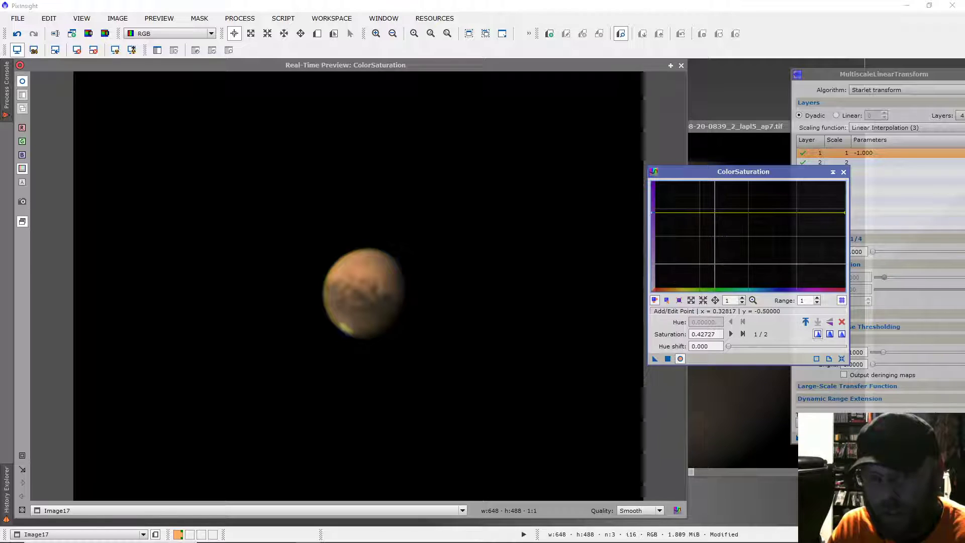
# Dip the saturation curve to about zero across the green hues, end the dip at hue 0.48062, saturation 0.44545, and apply it to Image17
pyautogui.moveTo(706, 207); pyautogui.dragTo(707, 210)
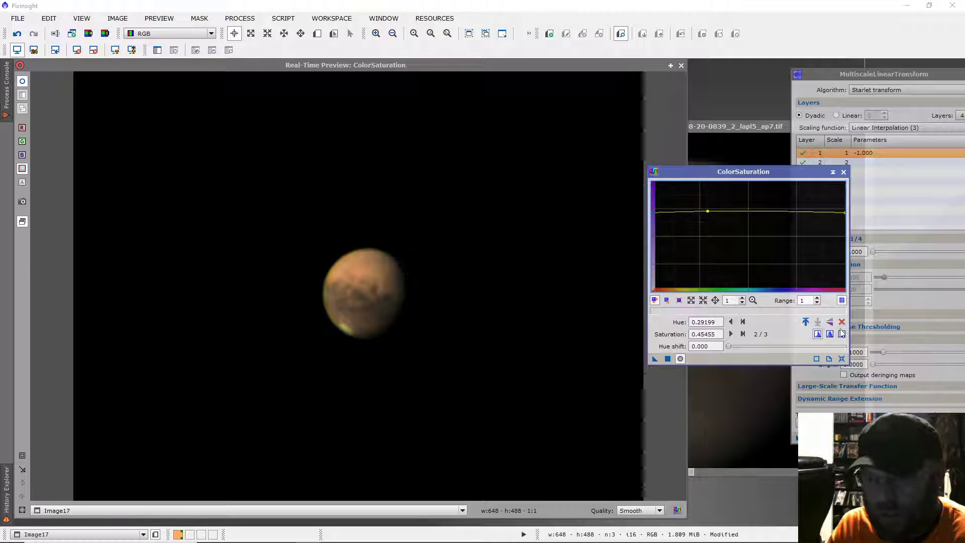
pyautogui.moveTo(705, 252); pyautogui.dragTo(744, 212)
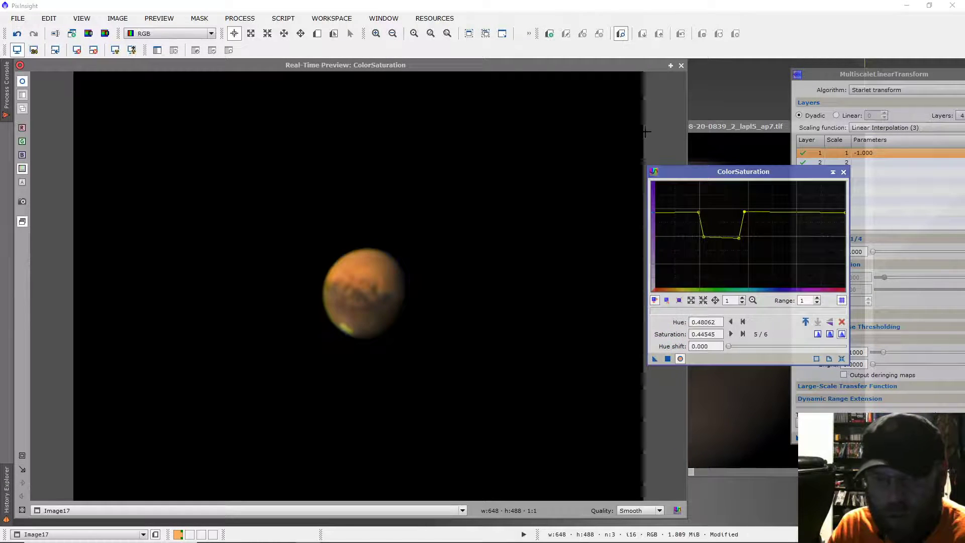
pyautogui.click(681, 65)
# Inspect the saturated Image17 at several magnifications for colour and surface detail
pyautogui.scroll(1, 397, 321)
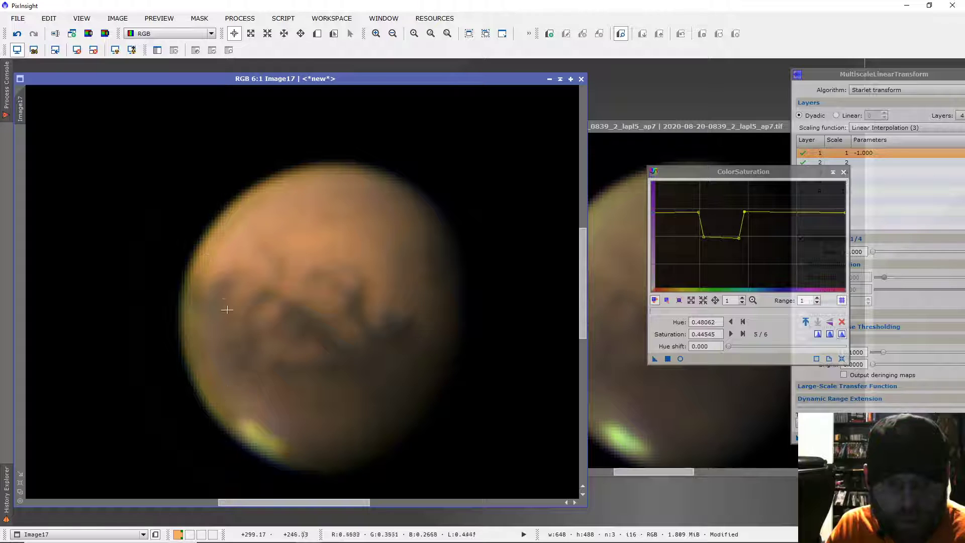
pyautogui.scroll(-1, 268, 354)
pyautogui.scroll(-2, 268, 355)
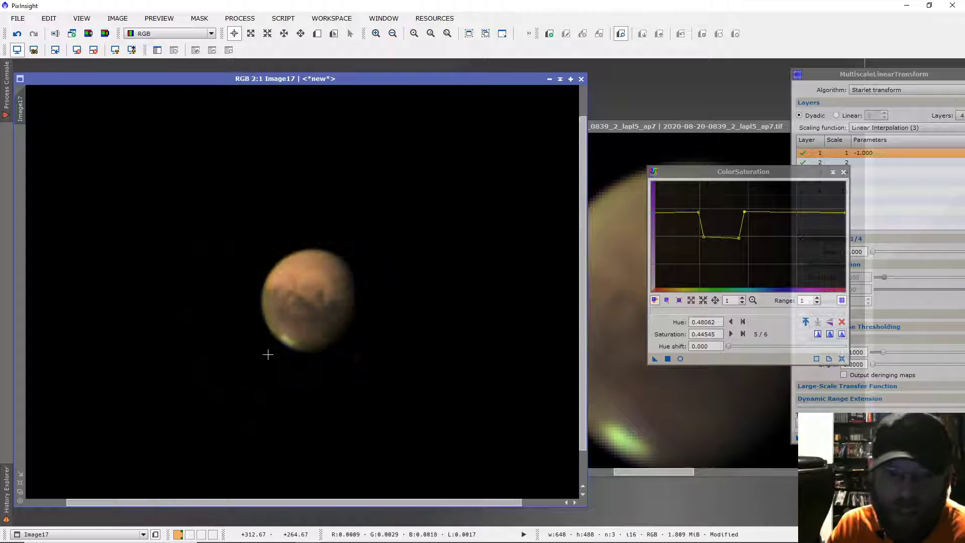
pyautogui.scroll(1, 444, 352)
pyautogui.scroll(-1, 444, 353)
pyautogui.scroll(1, 444, 353)
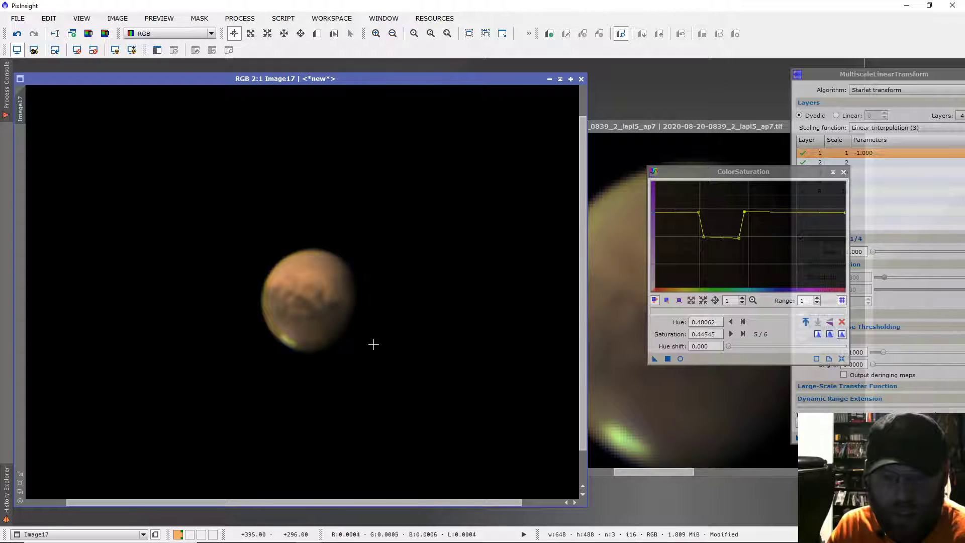
pyautogui.scroll(3, 371, 345)
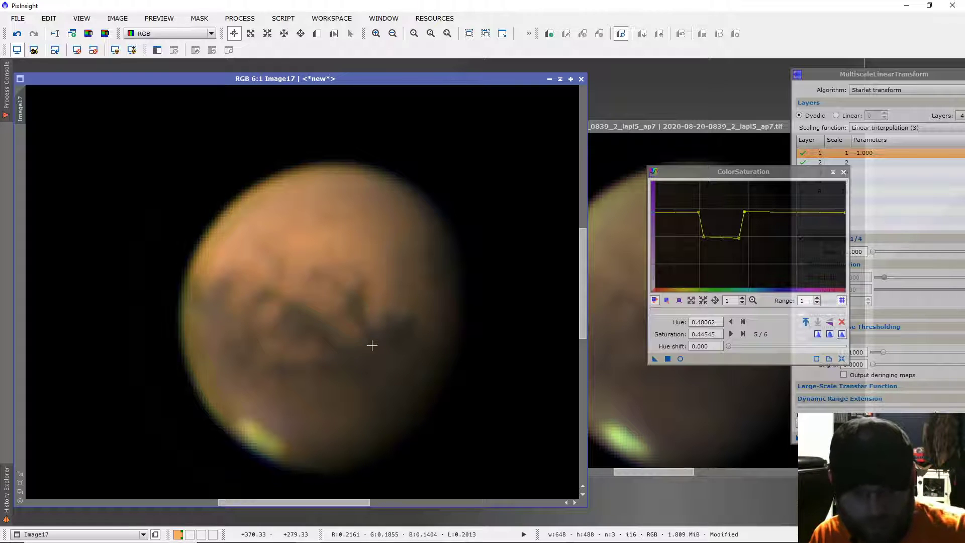
pyautogui.scroll(-4, 372, 345)
pyautogui.scroll(-1, 372, 345)
pyautogui.scroll(1, 371, 345)
# Show Image17 at 5:1, place the original colour image over its edge, and move the ColorSaturation window clear of both planets
pyautogui.moveTo(646, 129); pyautogui.dragTo(539, 127)
pyautogui.scroll(-1, 565, 222)
pyautogui.scroll(1, 318, 335)
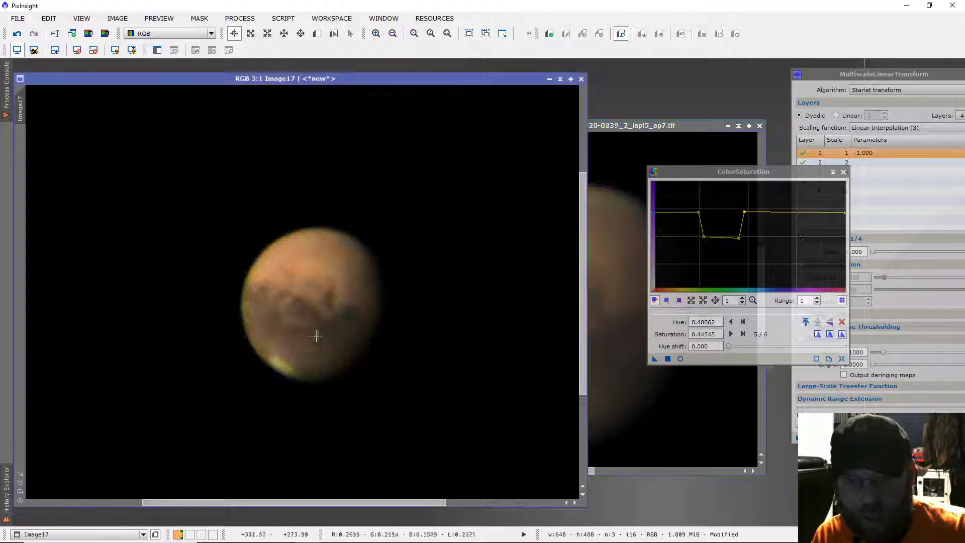
pyautogui.scroll(2, 318, 335)
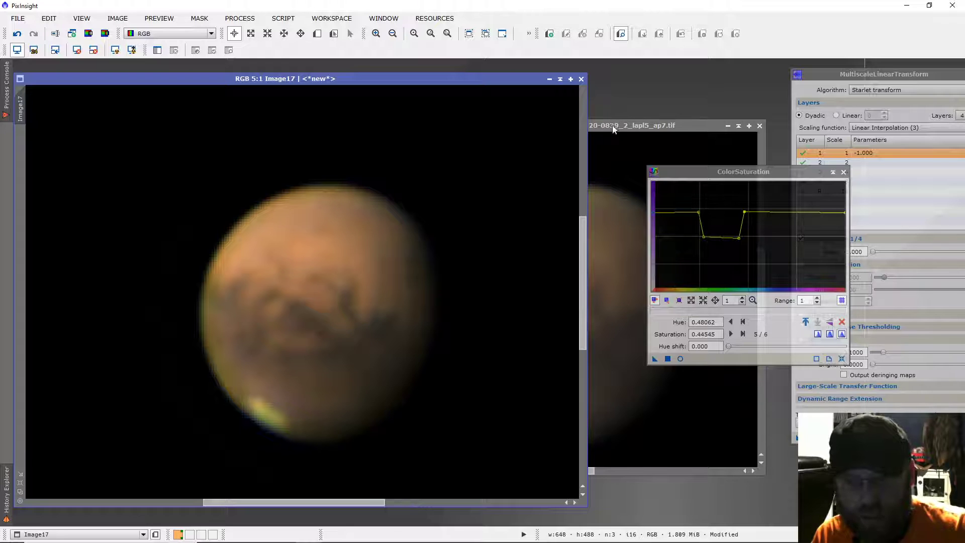
pyautogui.moveTo(613, 129); pyautogui.dragTo(634, 119)
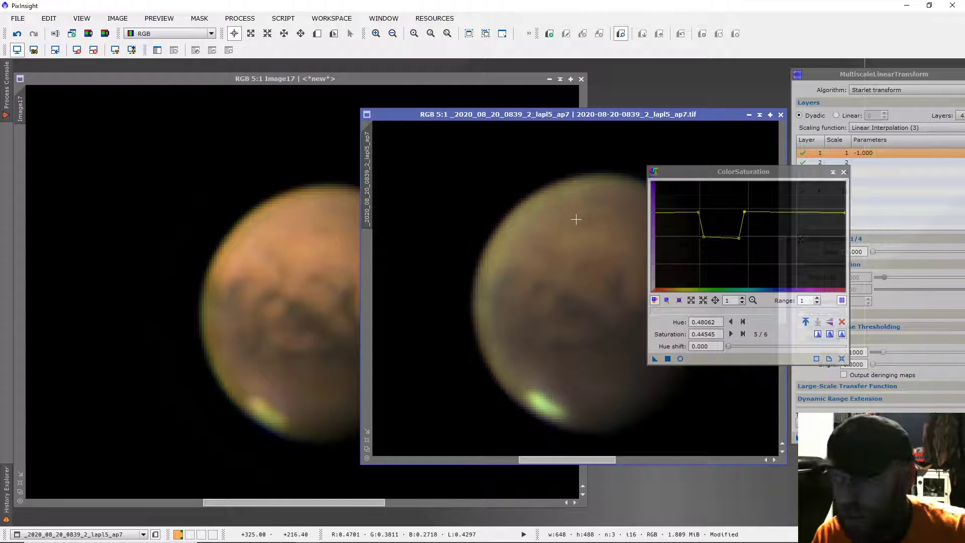
pyautogui.moveTo(694, 179); pyautogui.dragTo(815, 180)
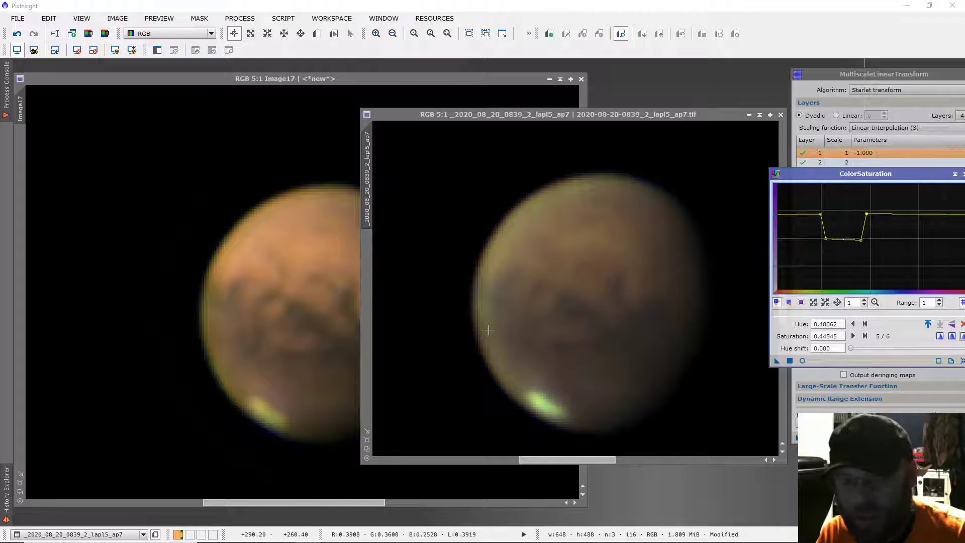
# View both Image17 and the original colour image at 2:1 to compare their planets at equal scale
pyautogui.click(287, 367)
pyautogui.scroll(-4, 286, 355)
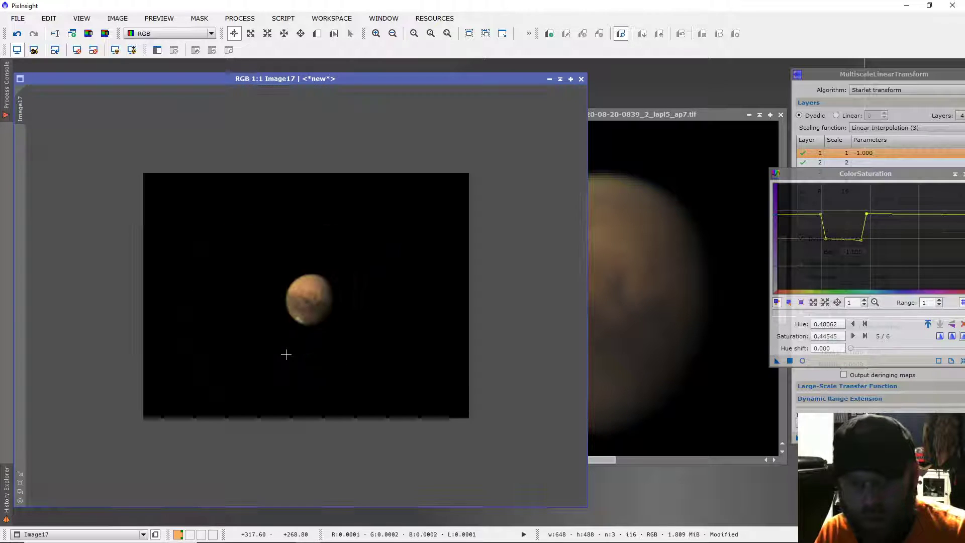
pyautogui.scroll(1, 284, 353)
pyautogui.click(631, 116)
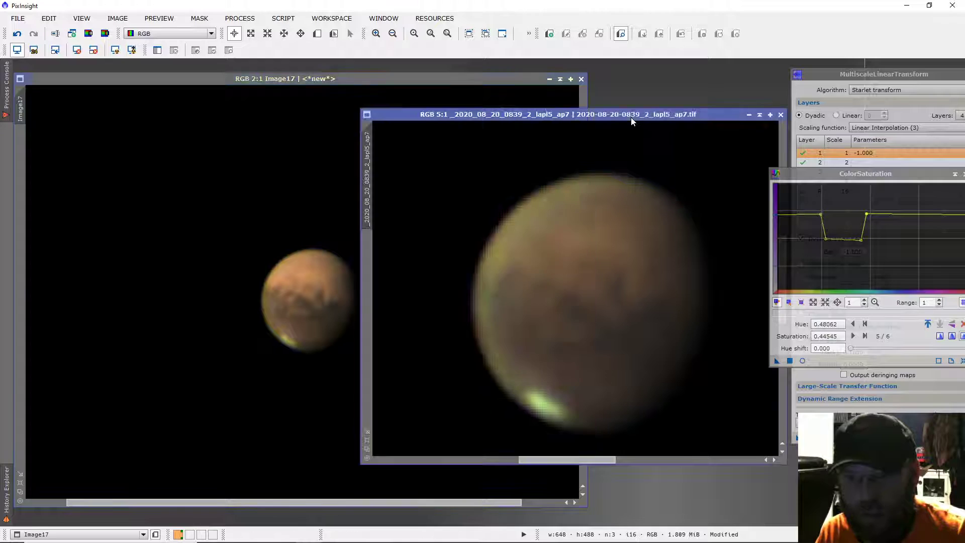
pyautogui.scroll(-4, 627, 232)
pyautogui.scroll(1, 626, 235)
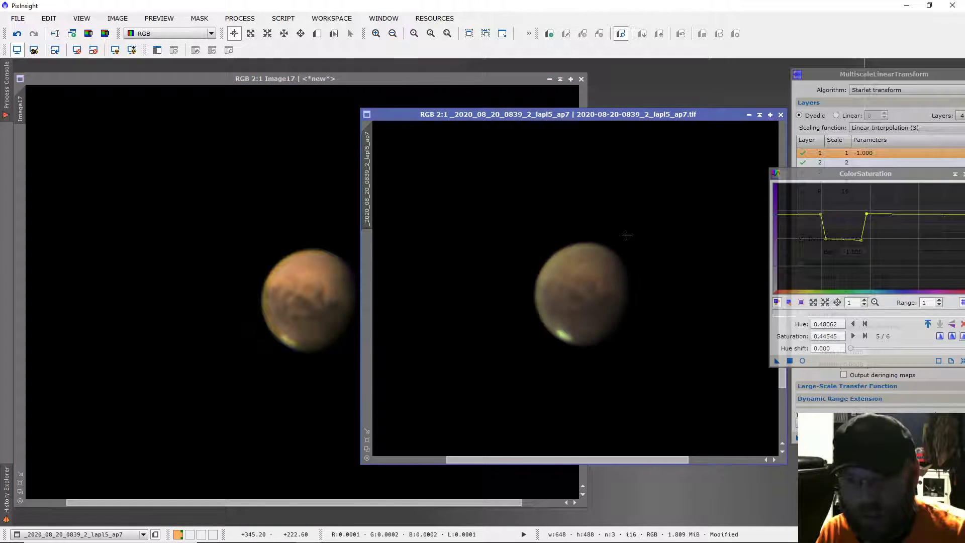
# Compare the original colour image at up to 4:1 with Image17 at 2:1, ending with Image17 in front
pyautogui.click(328, 343)
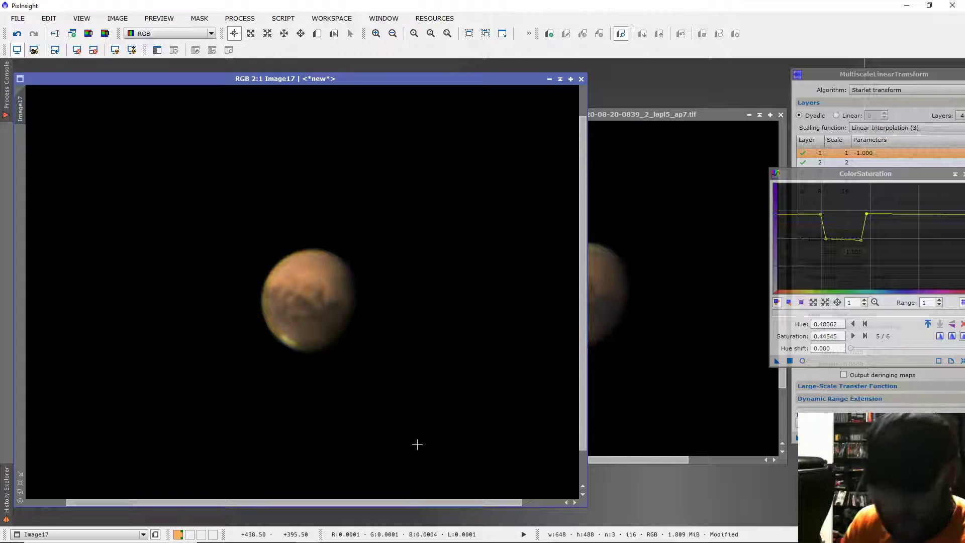
pyautogui.click(637, 115)
pyautogui.scroll(-1, 616, 322)
pyautogui.scroll(2, 617, 324)
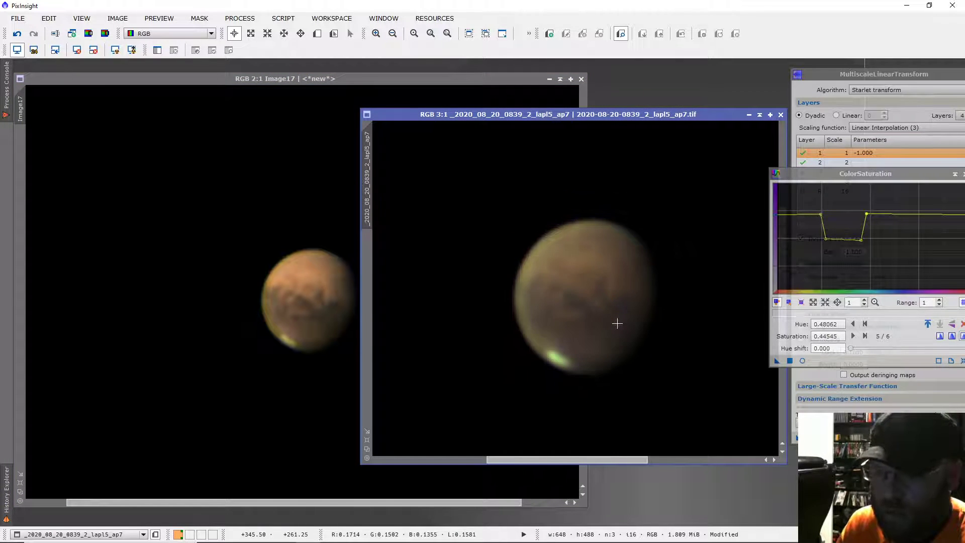
pyautogui.scroll(-1, 617, 323)
pyautogui.scroll(2, 619, 322)
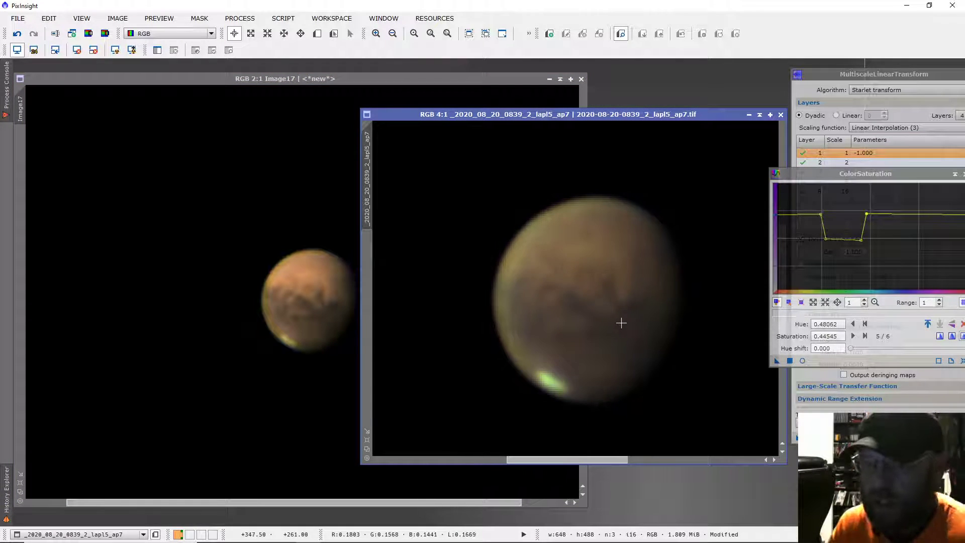
pyautogui.click(344, 116)
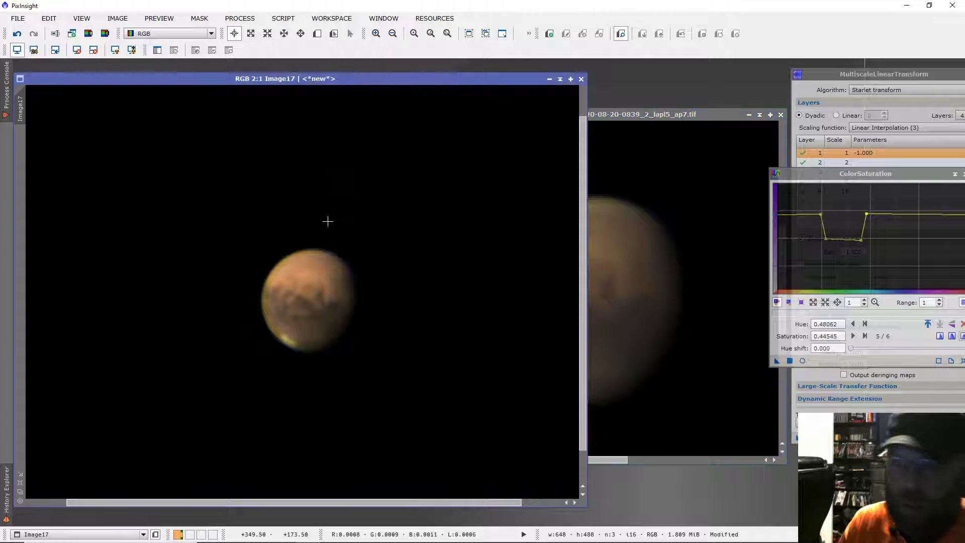